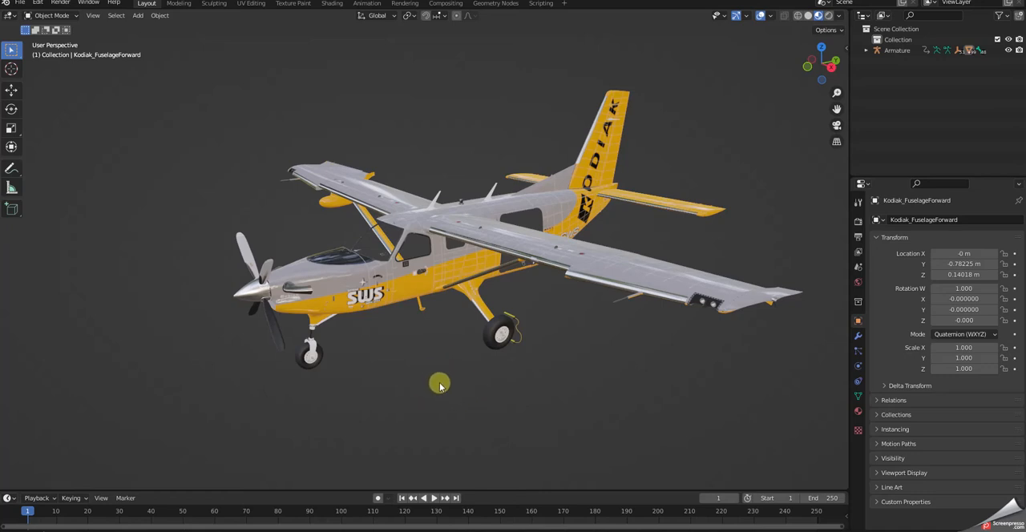
# Select all geometry of the aircraft's fuselage in Edit Mode and separate it by material.
pyautogui.click(336, 288)
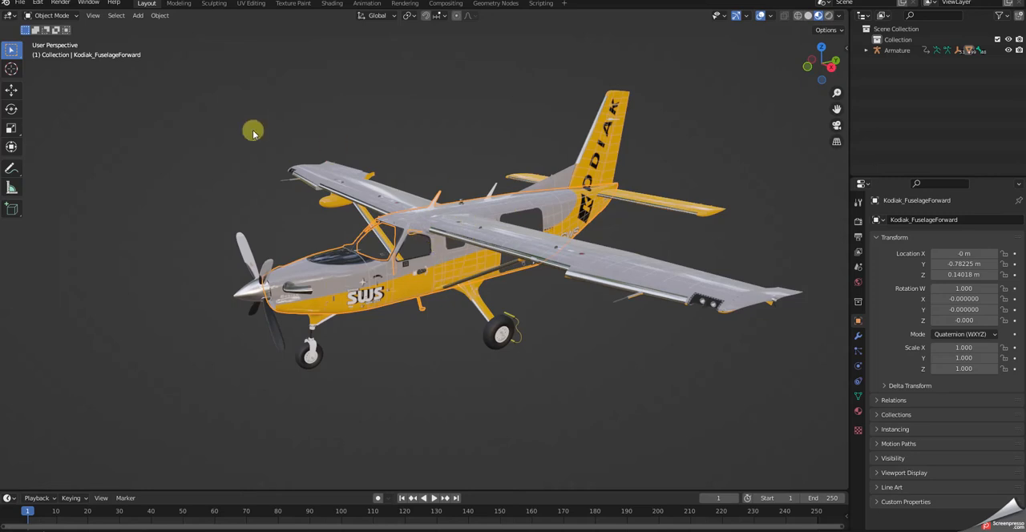
pyautogui.click(74, 16)
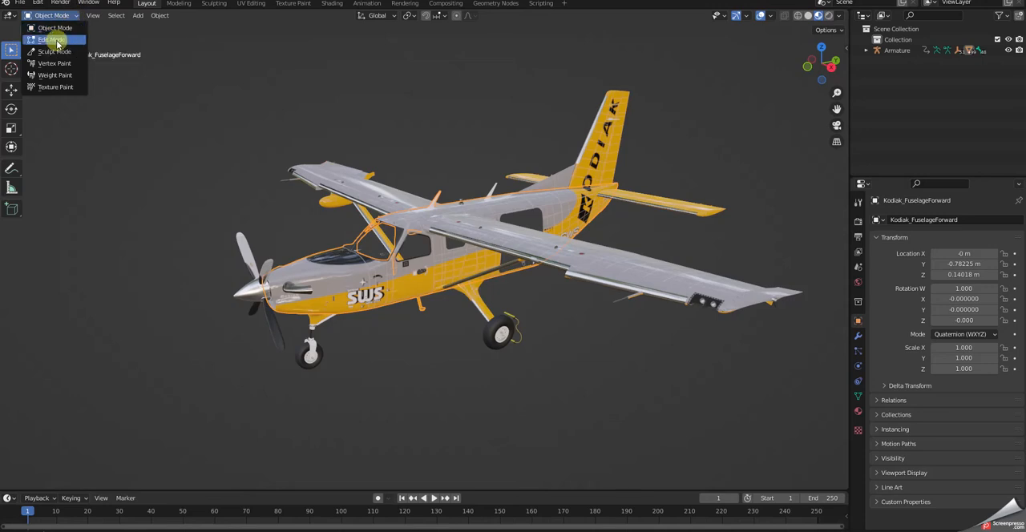
pyautogui.click(55, 40)
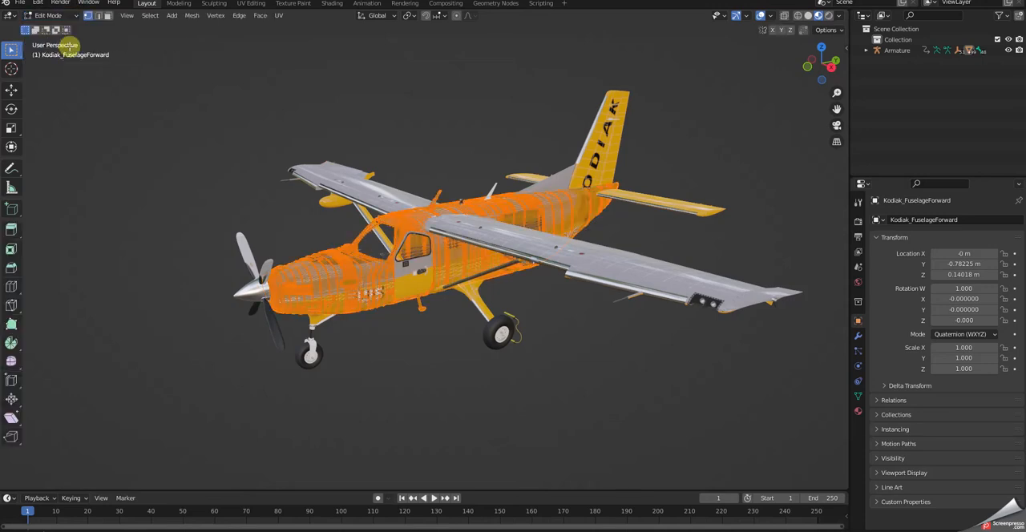
pyautogui.click(149, 16)
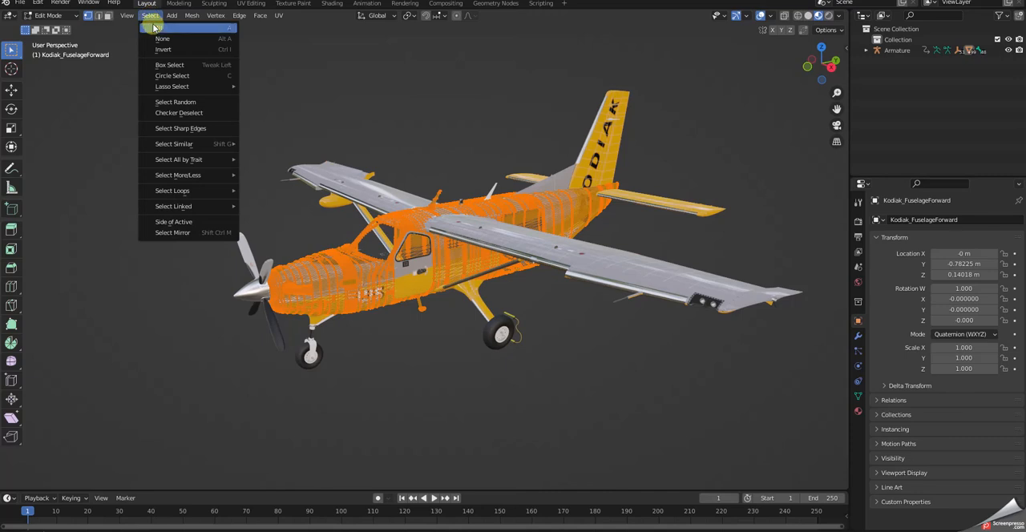
pyautogui.click(157, 28)
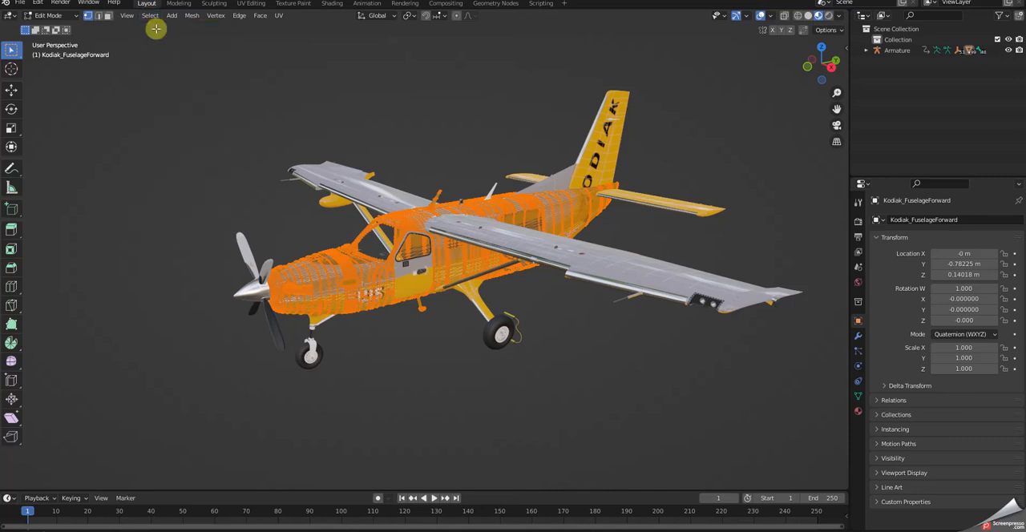
pyautogui.rightClick(152, 186)
pyautogui.moveTo(153, 189)
pyautogui.moveTo(110, 232)
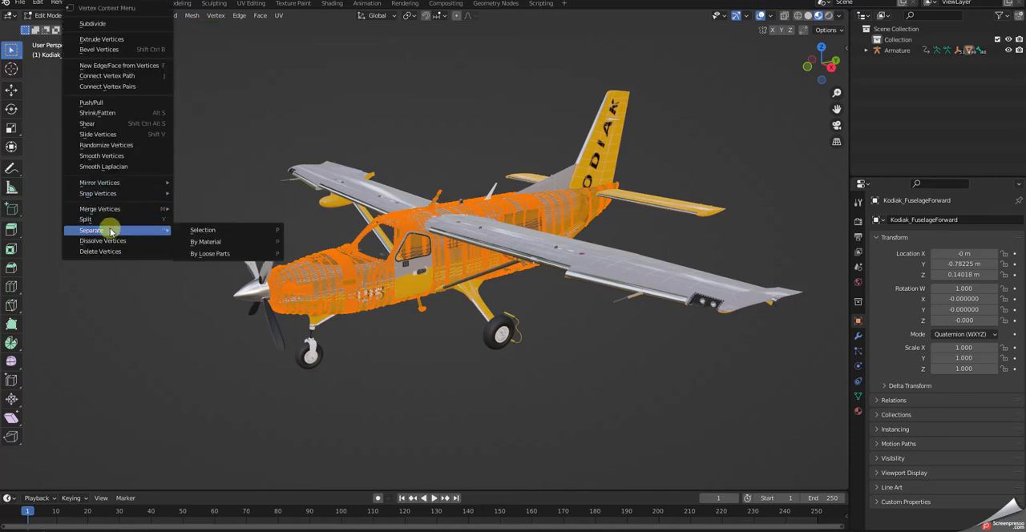
pyautogui.click(207, 243)
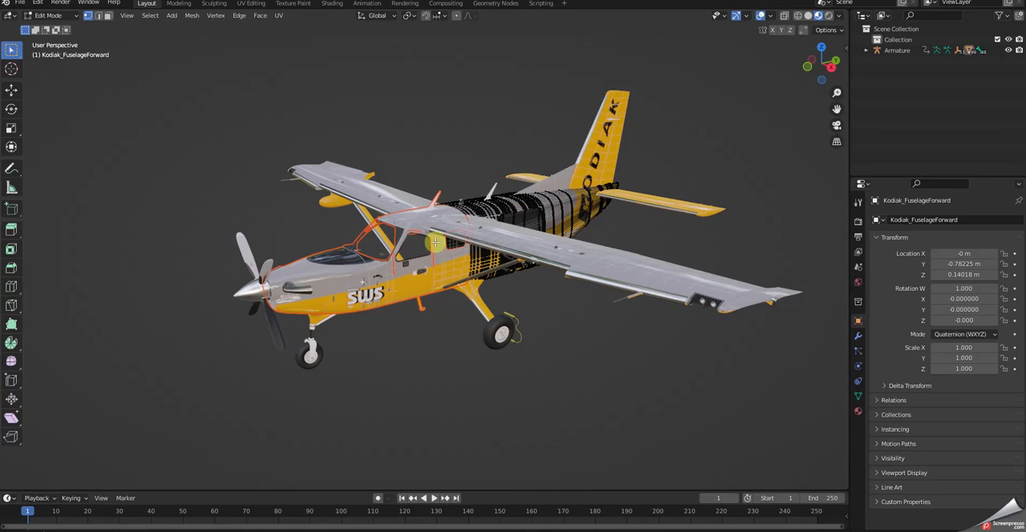
# Return to Object Mode and isolate the front fuselage section by hiding all other aircraft parts.
pyautogui.click(73, 16)
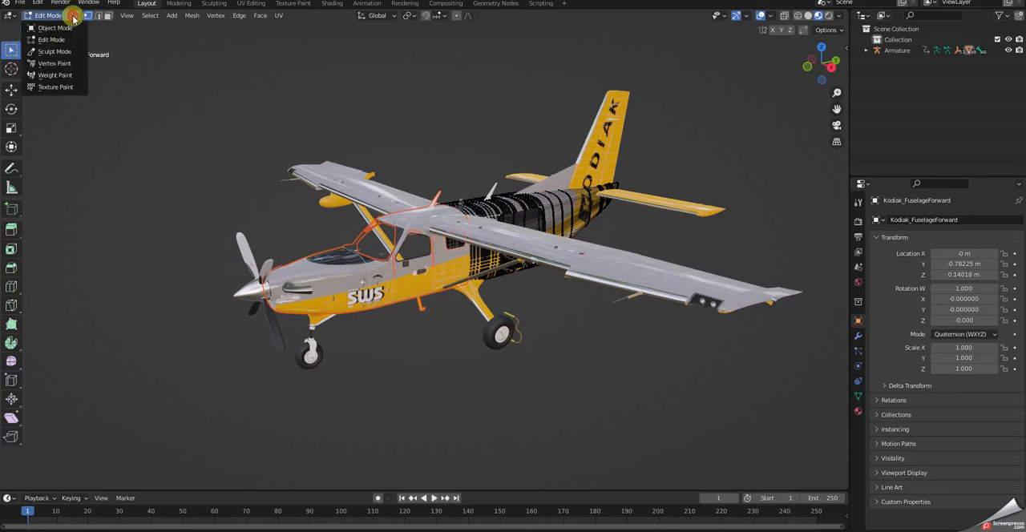
pyautogui.click(53, 28)
pyautogui.click(143, 137)
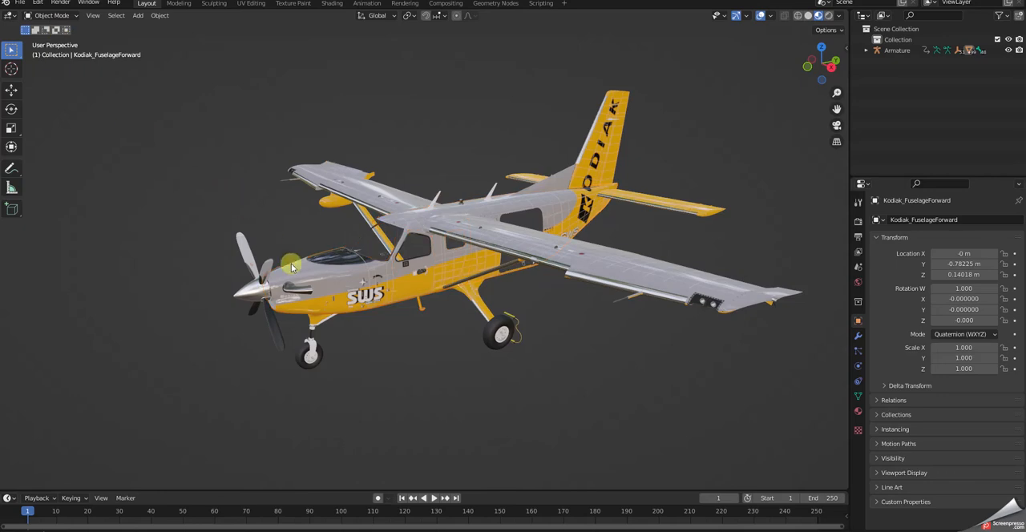
pyautogui.click(342, 277)
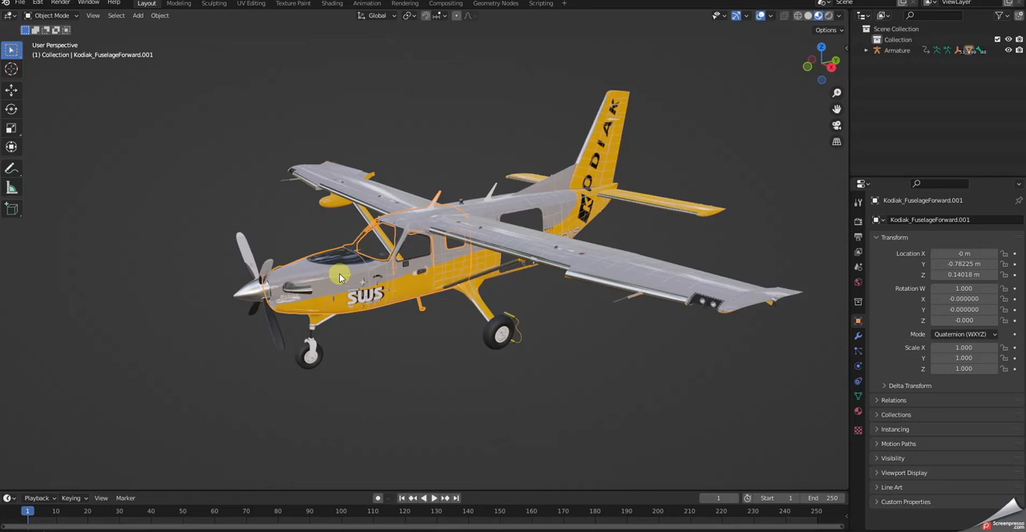
pyautogui.hotkey('shift', 'h')
pyautogui.moveTo(503, 304)
pyautogui.mouseDown(button='middle')
pyautogui.moveTo(532, 240)
pyautogui.moveTo(465, 176)
pyautogui.moveTo(421, 303)
pyautogui.moveTo(465, 360)
pyautogui.moveTo(529, 307)
pyautogui.moveTo(619, 321)
pyautogui.moveTo(647, 312)
pyautogui.moveTo(618, 360)
pyautogui.moveTo(530, 357)
pyautogui.moveTo(488, 296)
pyautogui.moveTo(543, 295)
pyautogui.moveTo(513, 287)
pyautogui.moveTo(509, 300)
pyautogui.mouseUp(button='middle')
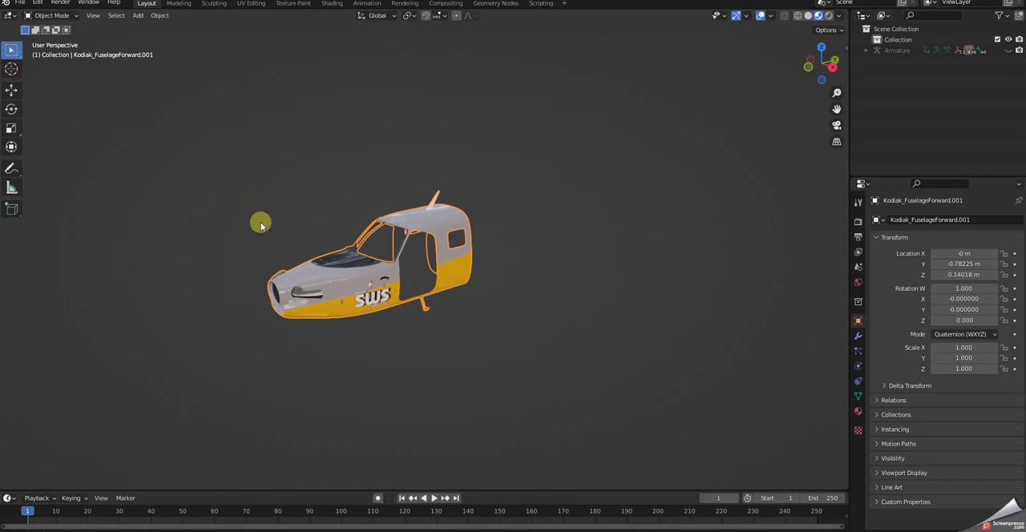
# Select all geometry of the isolated front fuselage section in Edit Mode and separate it by material.
pyautogui.click(281, 164)
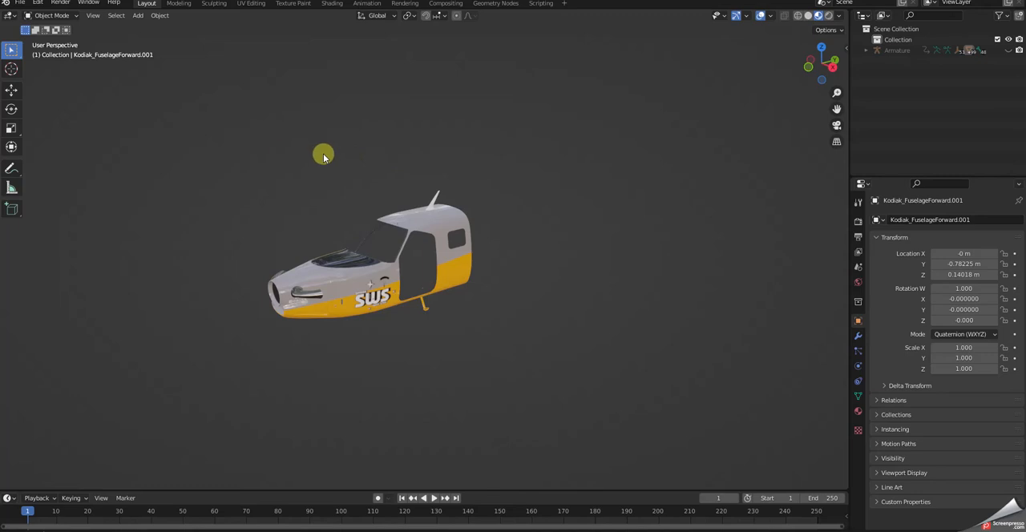
pyautogui.click(343, 279)
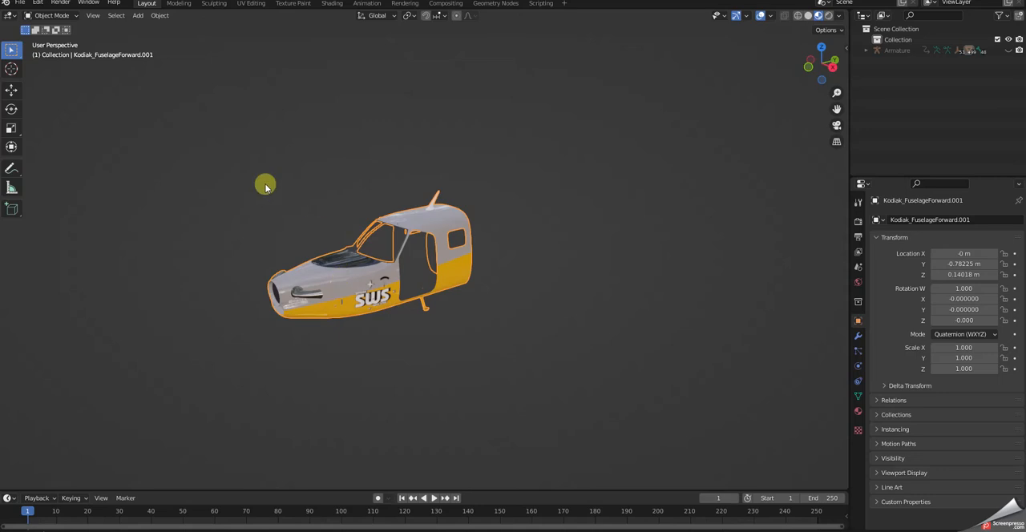
pyautogui.click(64, 18)
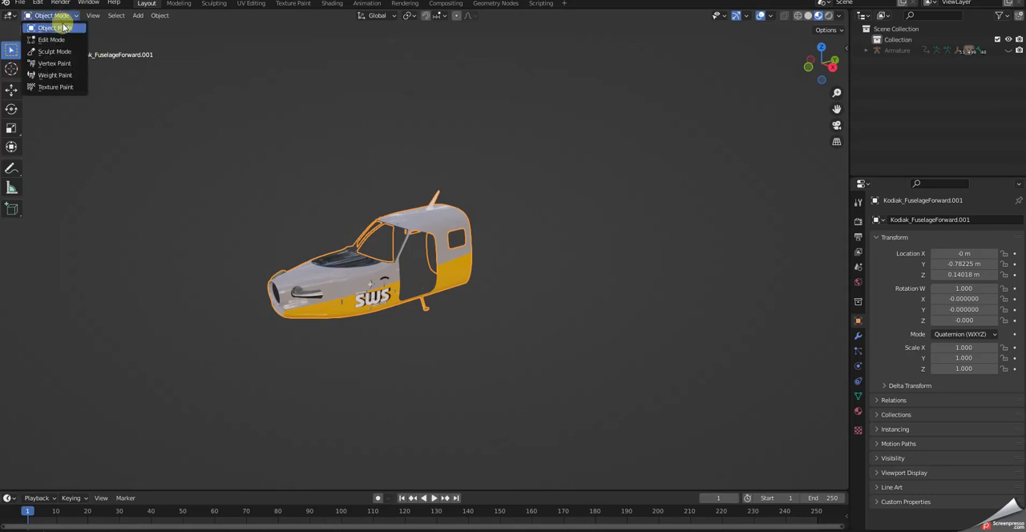
pyautogui.click(58, 40)
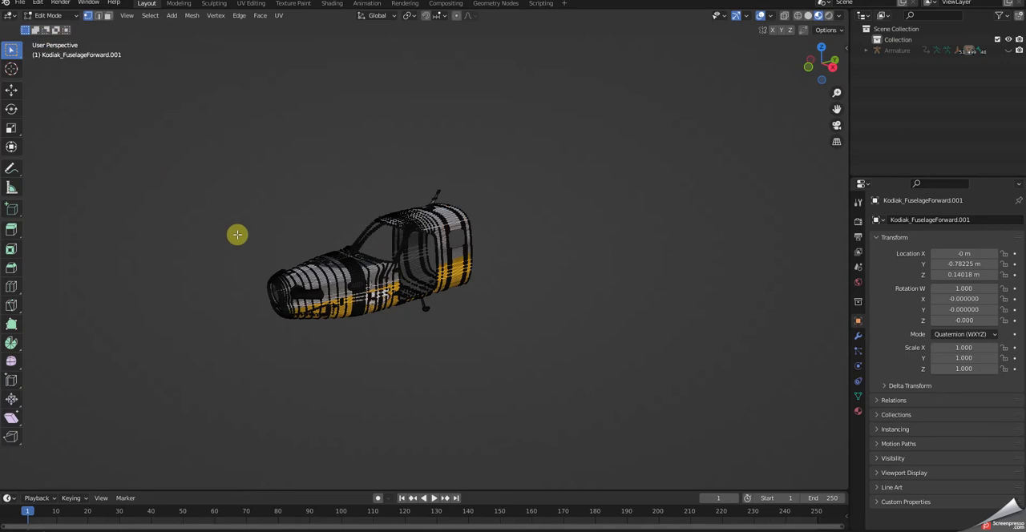
pyautogui.click(150, 16)
pyautogui.moveTo(173, 16)
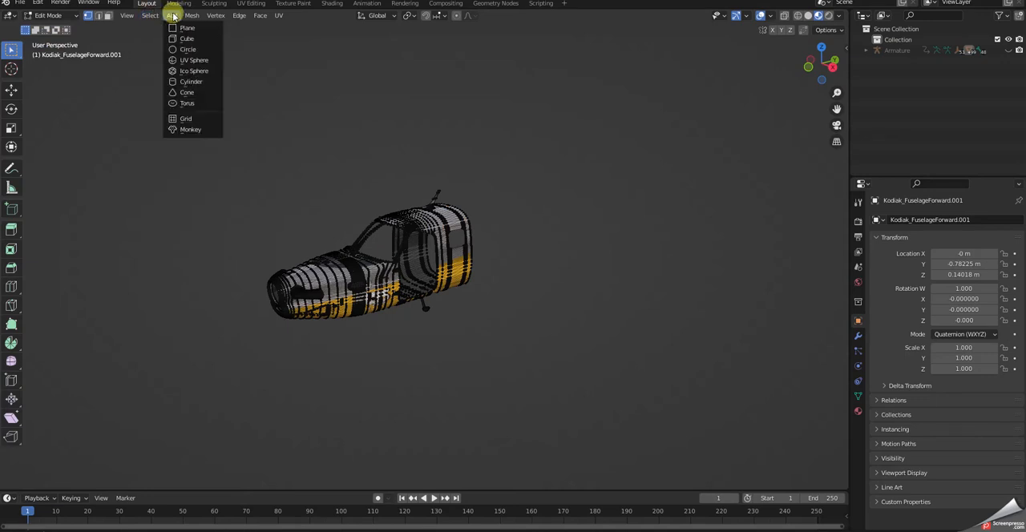
pyautogui.click(152, 27)
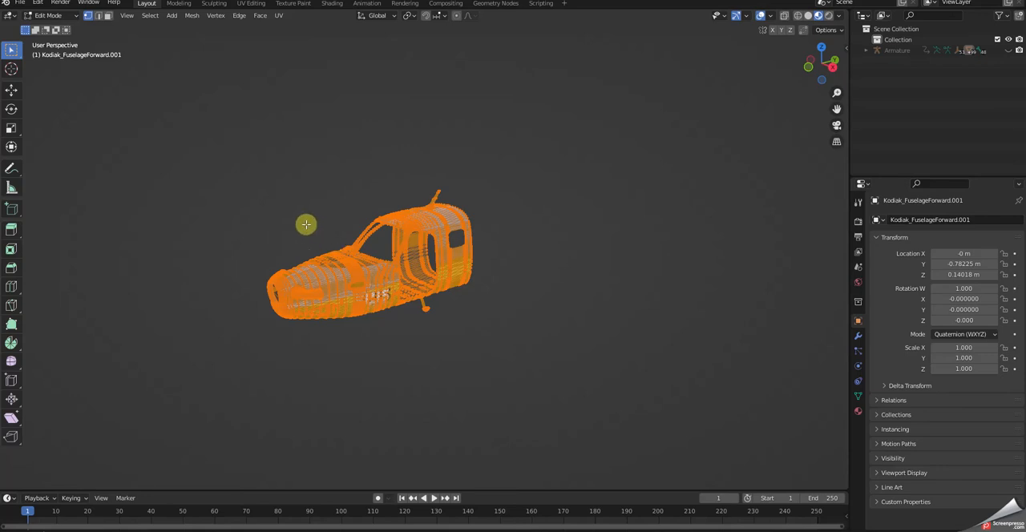
pyautogui.rightClick(259, 216)
pyautogui.moveTo(205, 233)
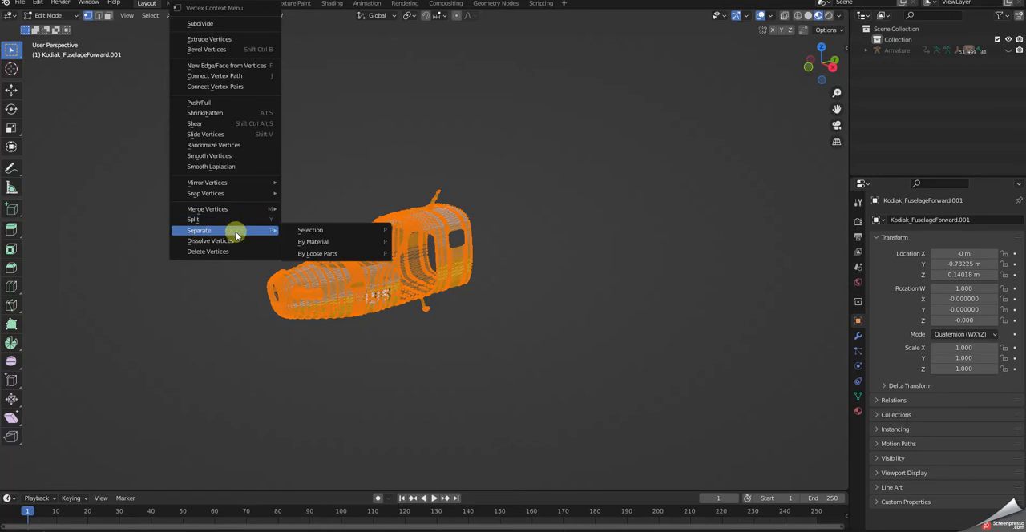
pyautogui.click(309, 242)
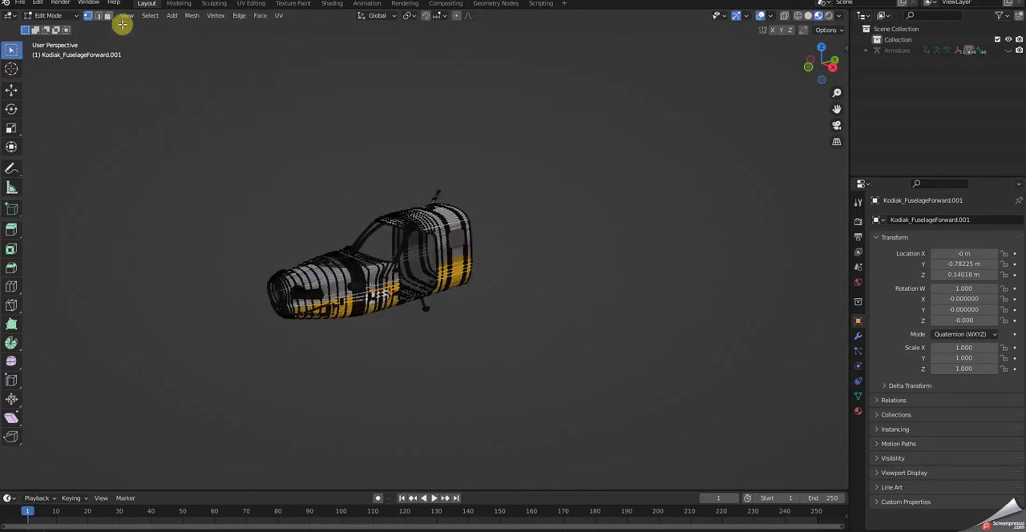
# Return to Object Mode and check by selecting them whether the exhaust and roof antenna are separate objects.
pyautogui.click(48, 16)
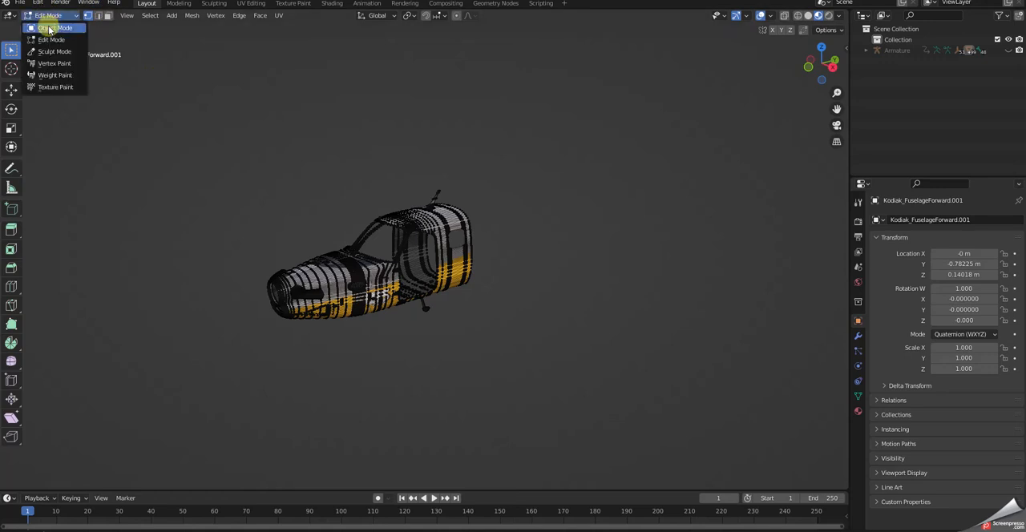
pyautogui.click(46, 25)
pyautogui.click(183, 137)
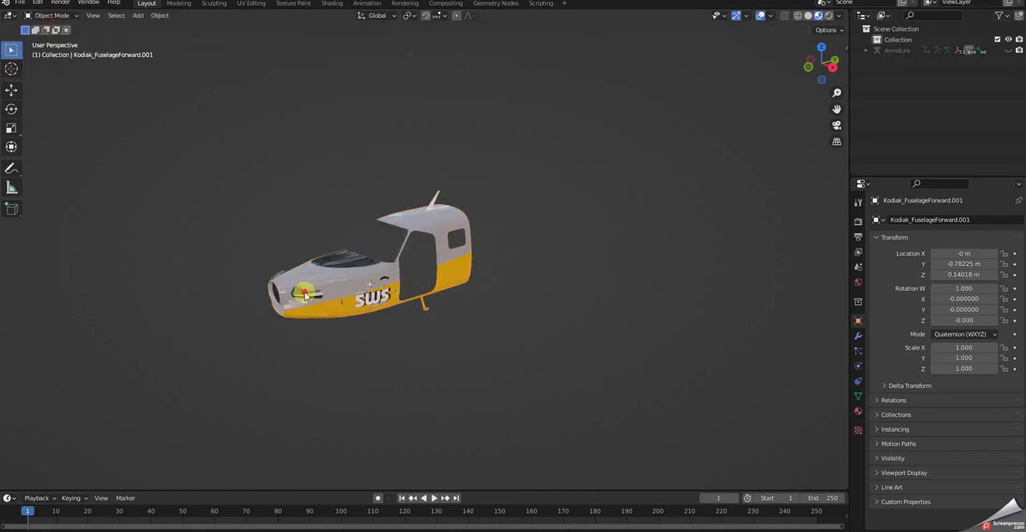
pyautogui.click(307, 295)
pyautogui.click(522, 277)
pyautogui.click(433, 198)
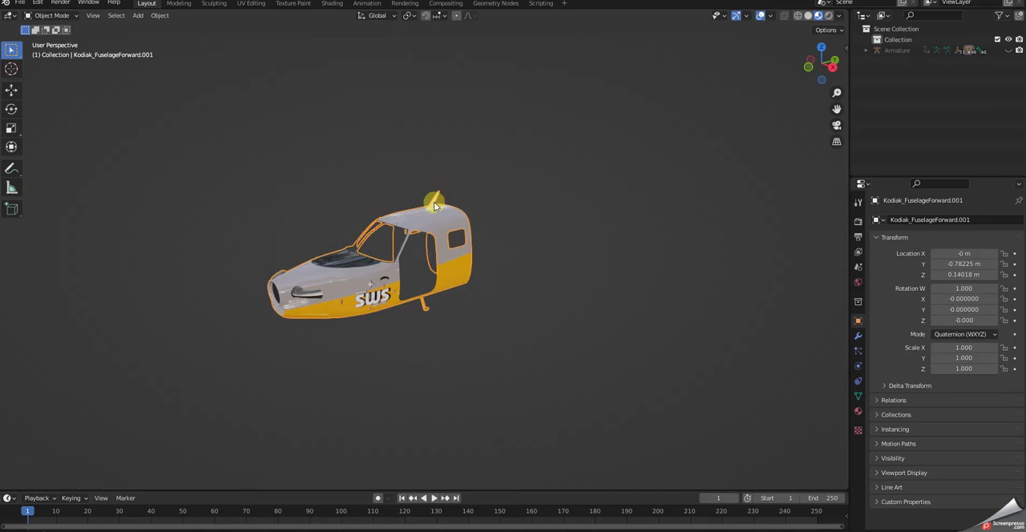
pyautogui.click(469, 311)
pyautogui.press('Tab')
pyautogui.press('Tab')
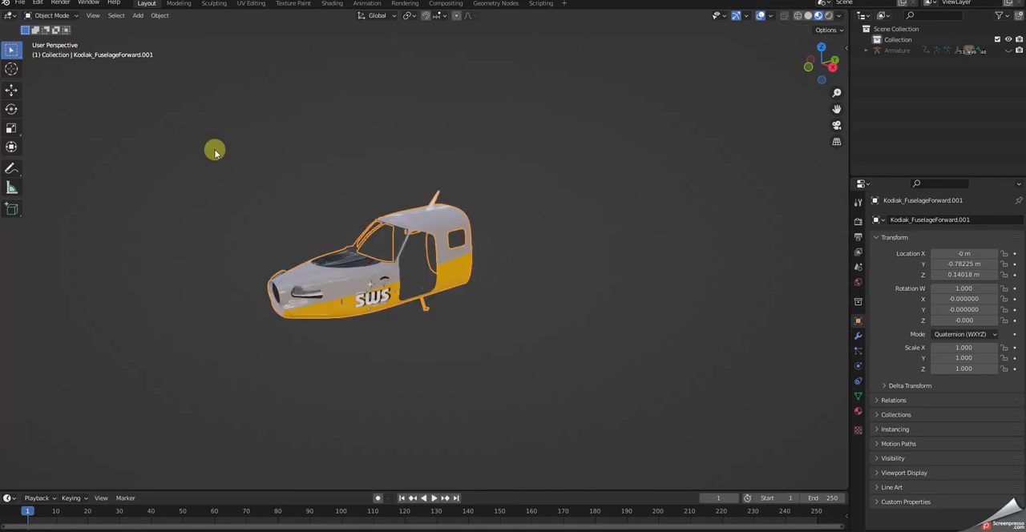
# Unhide the whole aircraft, then select the front and rear fuselage sections together and isolate them.
pyautogui.hotkey('alt', 'h')
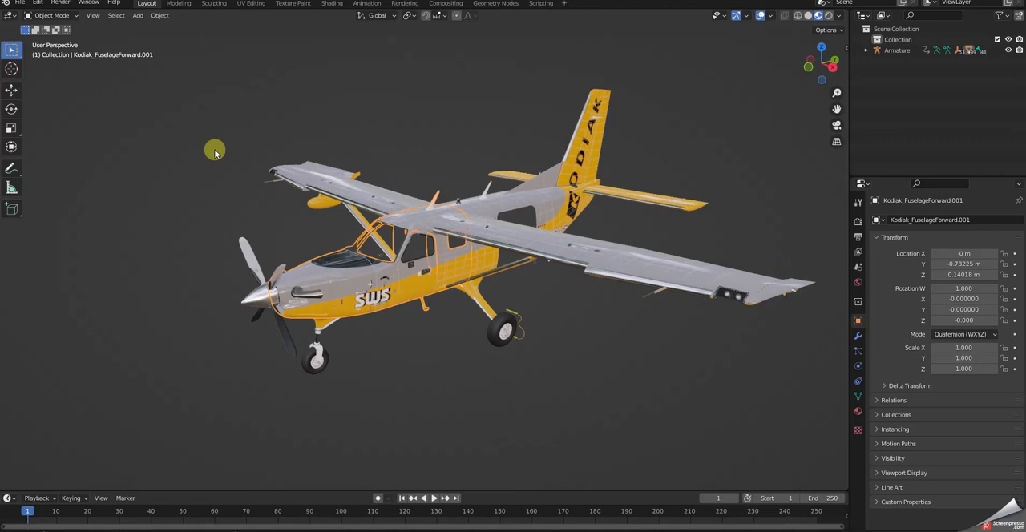
pyautogui.click(380, 130)
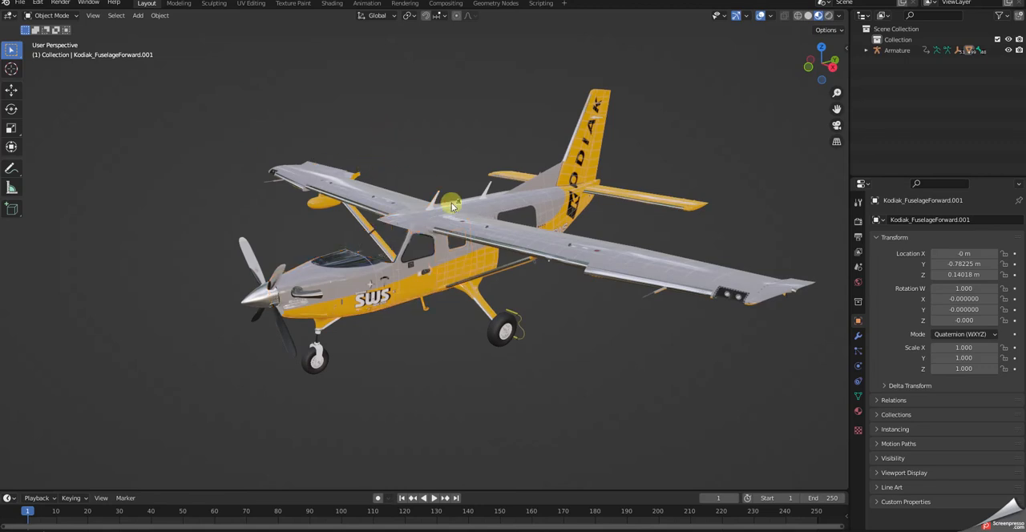
pyautogui.click(511, 201)
pyautogui.click(318, 273)
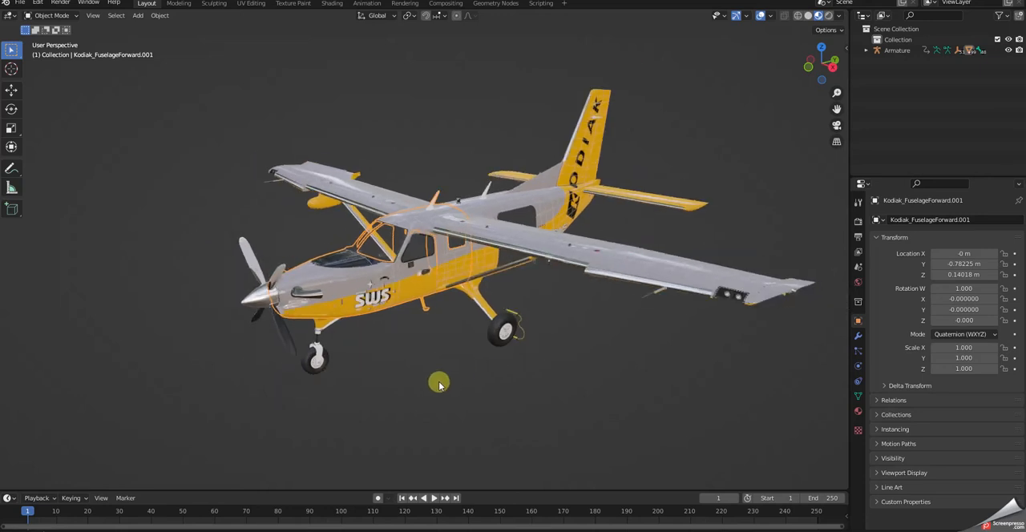
pyautogui.click(484, 266)
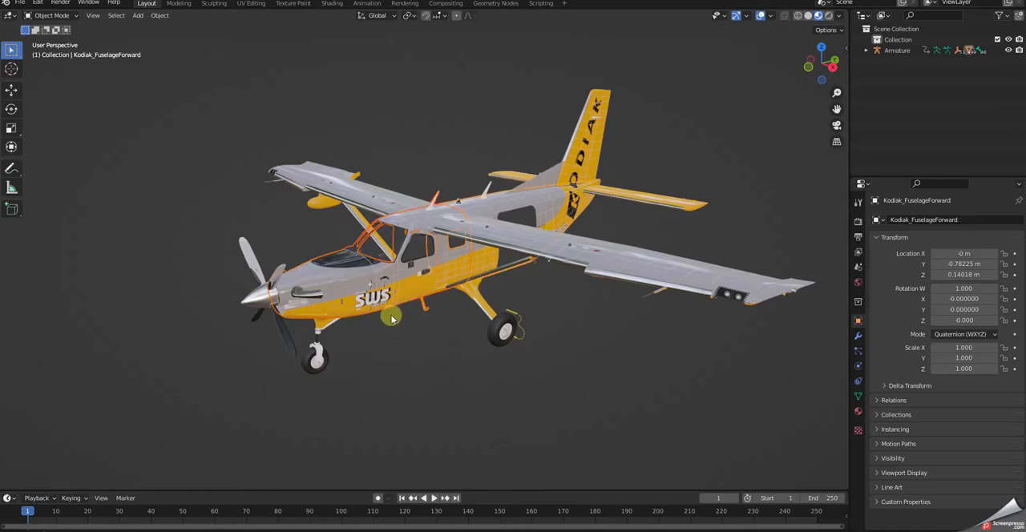
pyautogui.hotkey('shift', 'h')
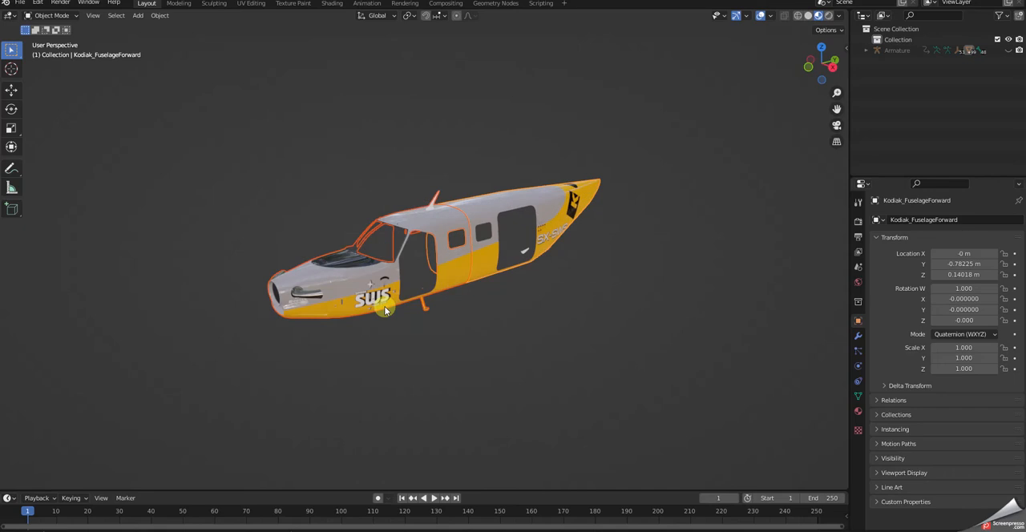
# Select only the rear fuselage section and switch to the Texture Paint workspace.
pyautogui.moveTo(550, 419); pyautogui.dragTo(492, 417, button='middle')
pyautogui.scroll(4, 510, 365)
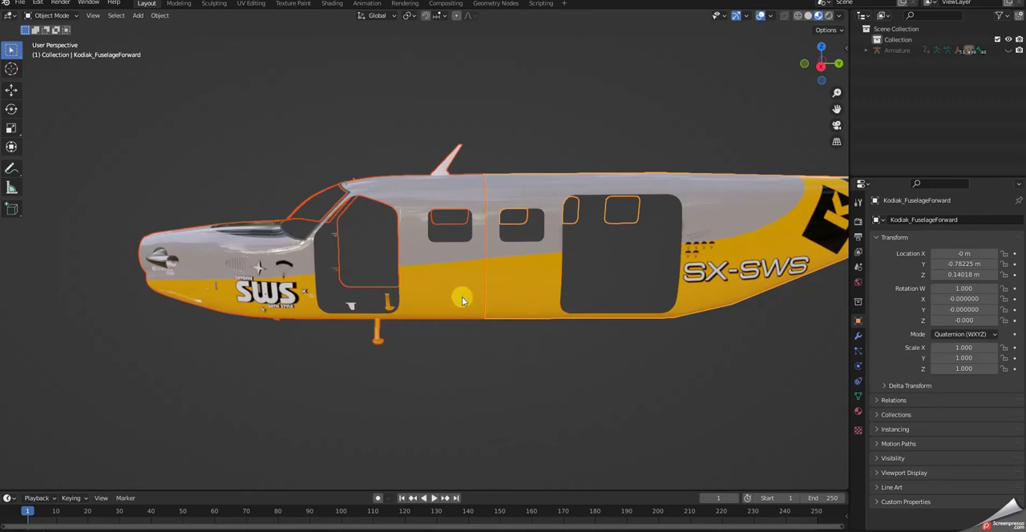
pyautogui.click(523, 285)
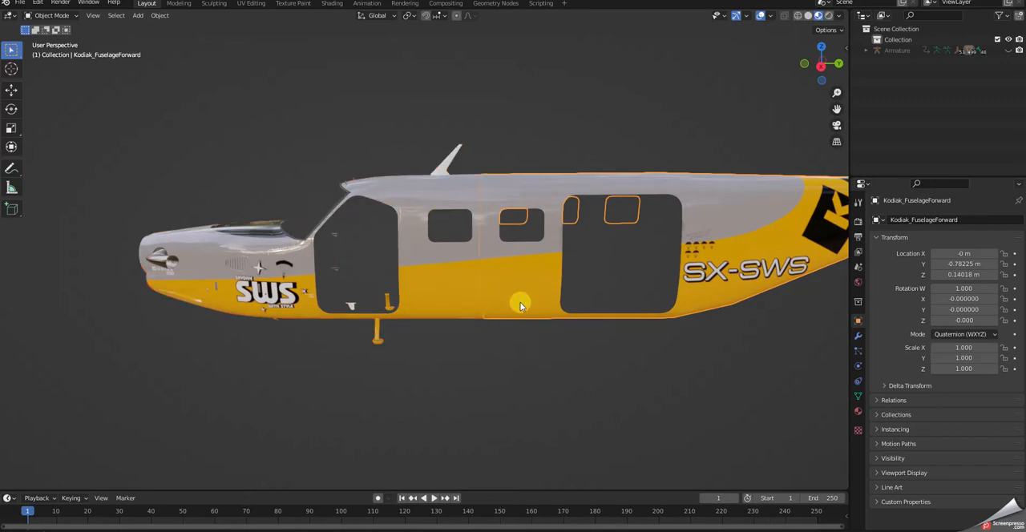
pyautogui.moveTo(519, 254)
pyautogui.mouseDown(button='middle')
pyautogui.moveTo(522, 236)
pyautogui.moveTo(516, 332)
pyautogui.moveTo(515, 283)
pyautogui.moveTo(534, 320)
pyautogui.moveTo(502, 332)
pyautogui.moveTo(523, 241)
pyautogui.mouseUp(button='middle')
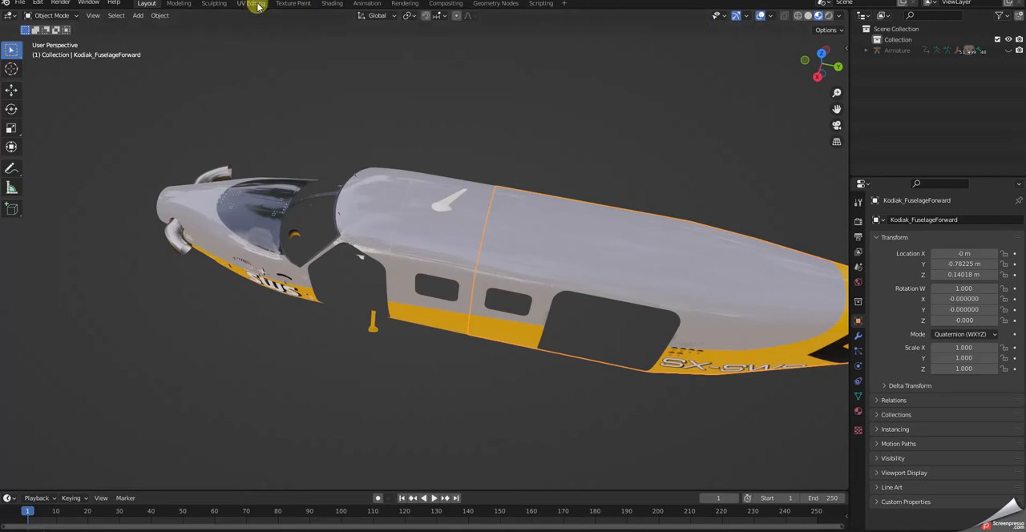
pyautogui.click(291, 3)
pyautogui.moveTo(540, 365); pyautogui.dragTo(465, 425, button='middle')
pyautogui.scroll(4, 562, 358)
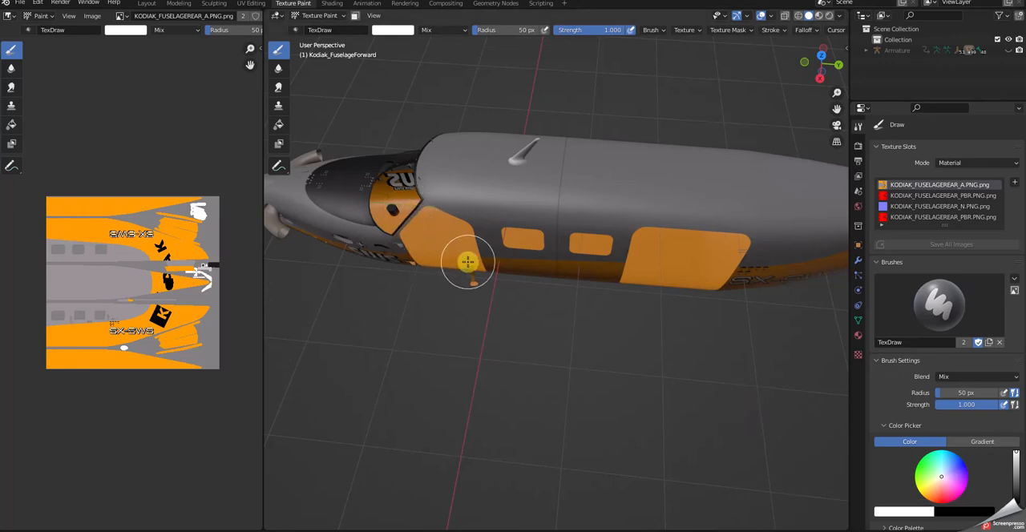
# Set the TexDraw brush's radius to 9 px and give it the constant falloff curve preset.
pyautogui.press(']')
pyautogui.press(']')
pyautogui.press(']')
pyautogui.press('[')
pyautogui.press('[')
pyautogui.press('[')
pyautogui.press('[')
pyautogui.press('[')
pyautogui.press('[')
pyautogui.press('[')
pyautogui.press('[')
pyautogui.press('[')
pyautogui.press('[')
pyautogui.press('[')
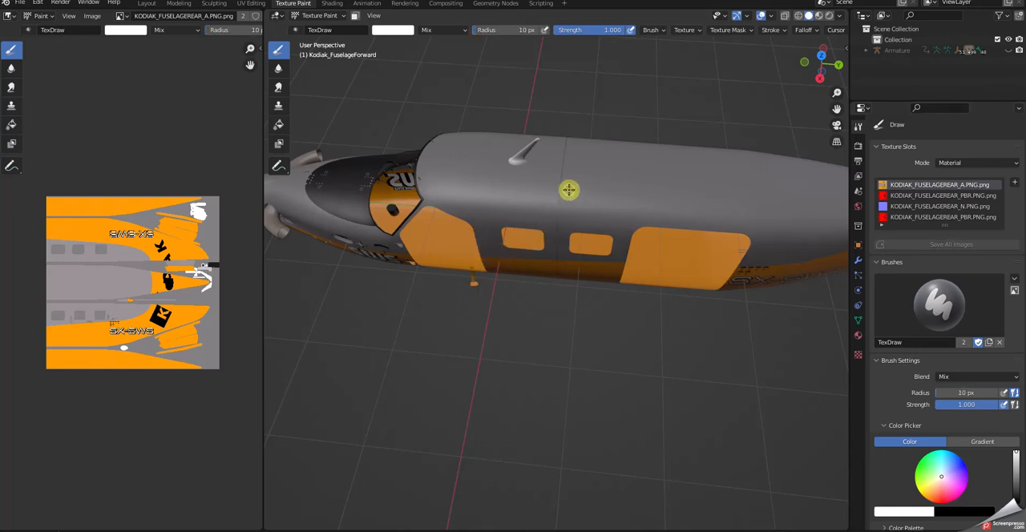
pyautogui.click(805, 29)
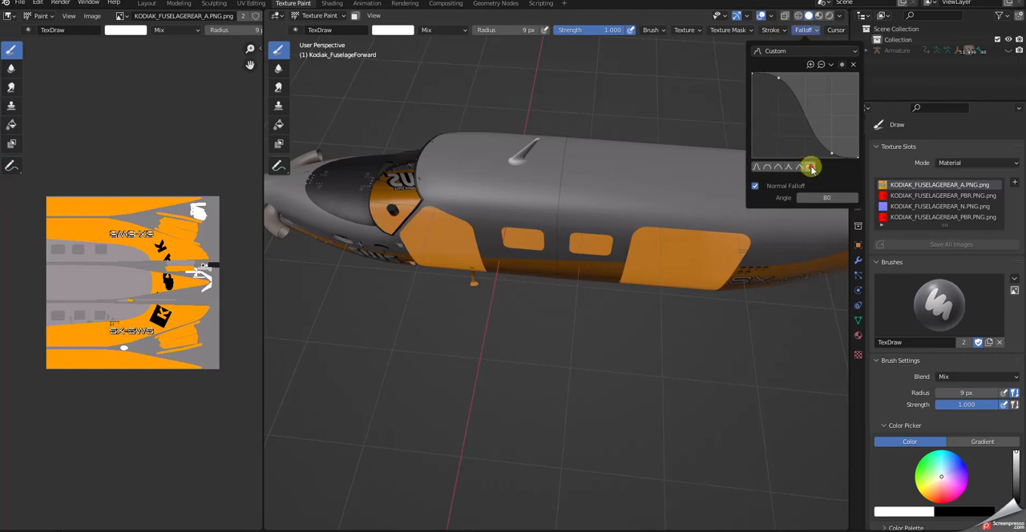
pyautogui.click(812, 168)
# Set the TexDraw brush's stroke method to Line.
pyautogui.click(775, 33)
pyautogui.click(776, 33)
pyautogui.click(775, 51)
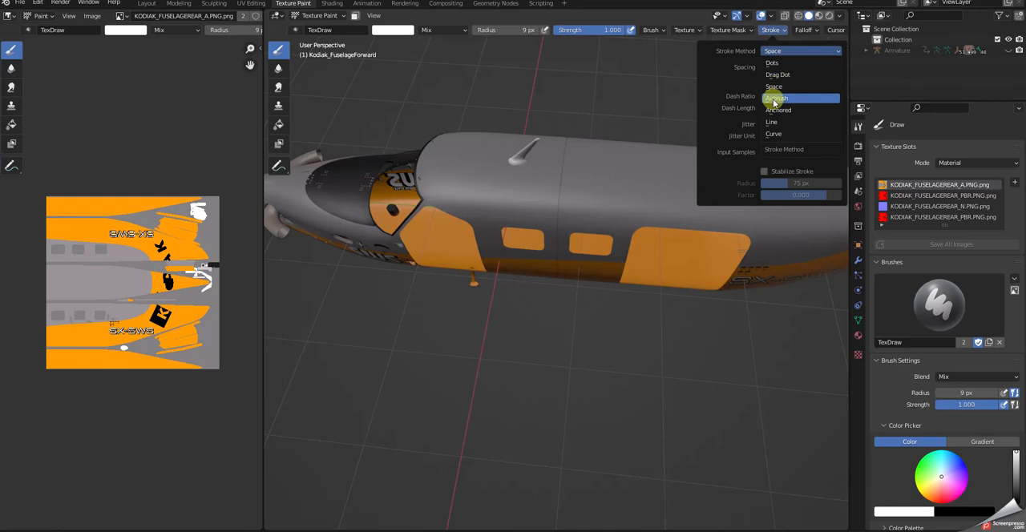
pyautogui.click(774, 125)
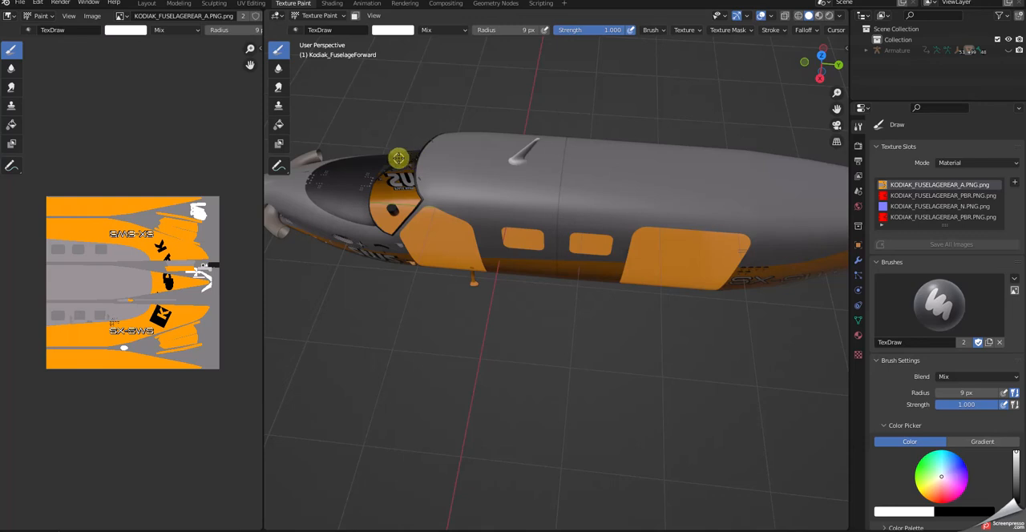
# Paint a straight white stripe along the roof of the rear fuselage and extend it forward over the front fuselage section.
pyautogui.moveTo(399, 158)
pyautogui.mouseDown()
pyautogui.moveTo(690, 169)
pyautogui.moveTo(835, 189)
pyautogui.mouseUp()
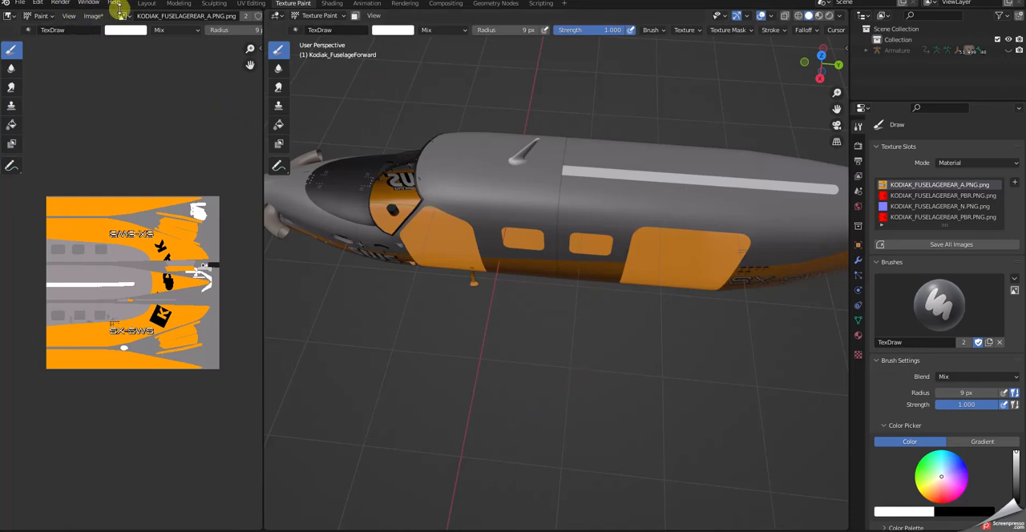
pyautogui.click(147, 4)
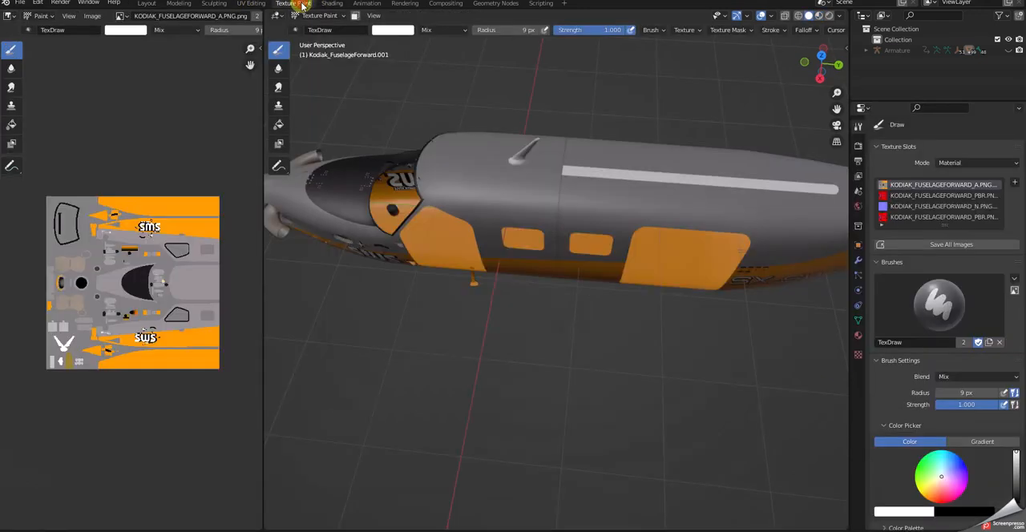
pyautogui.click(293, 3)
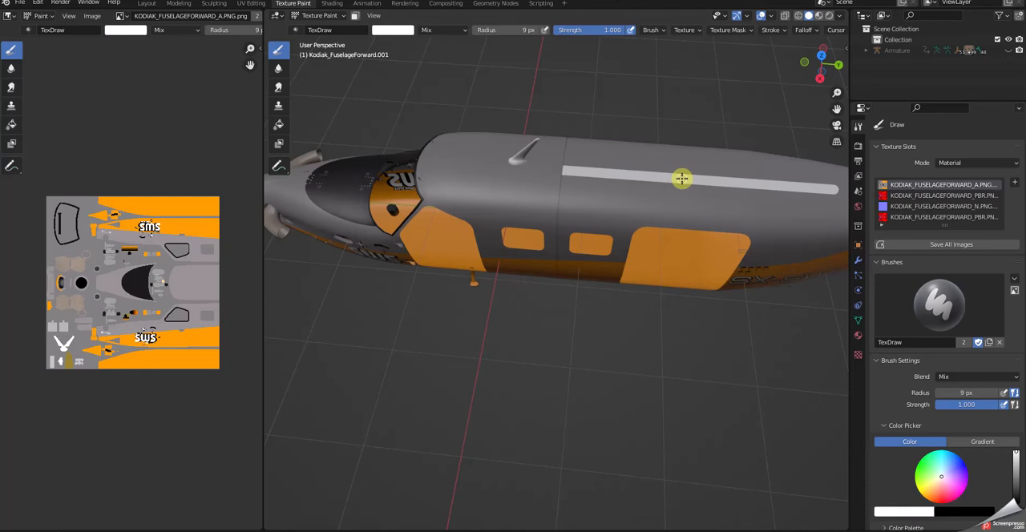
pyautogui.moveTo(674, 177); pyautogui.dragTo(401, 158)
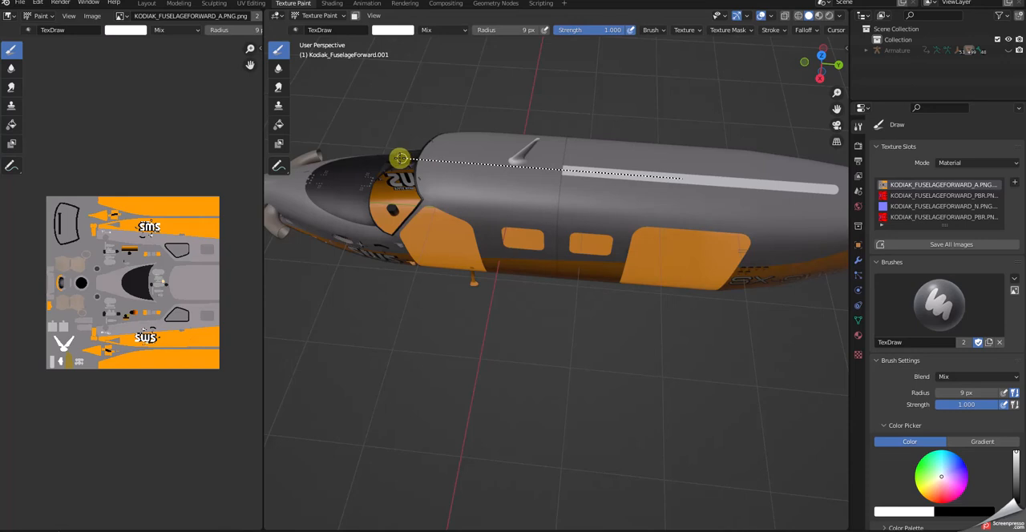
pyautogui.moveTo(401, 158); pyautogui.dragTo(399, 158)
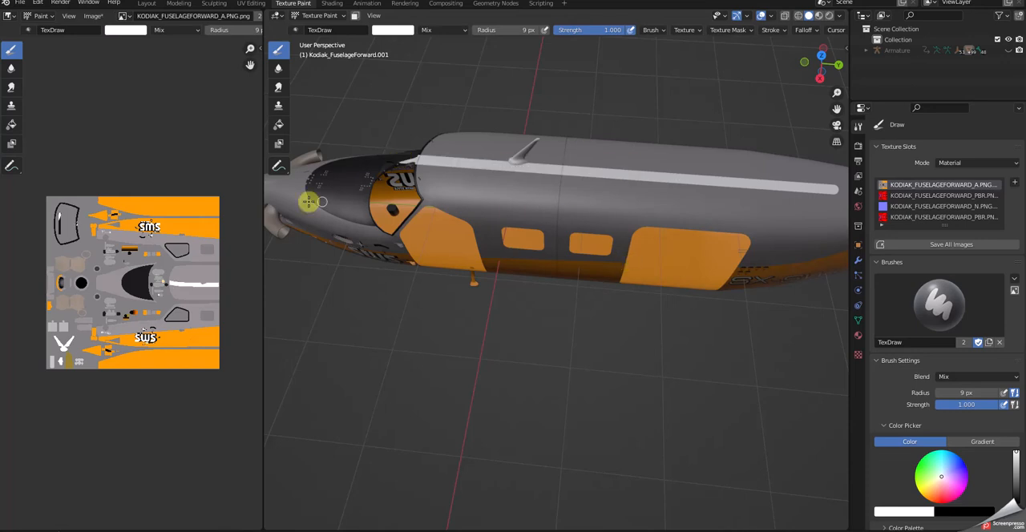
# Examine the roof stripe's alignment from above and check the aircraft in the right, top, front and back views.
pyautogui.moveTo(511, 258)
pyautogui.mouseDown(button='middle')
pyautogui.moveTo(527, 343)
pyautogui.moveTo(504, 225)
pyautogui.moveTo(400, 229)
pyautogui.moveTo(380, 287)
pyautogui.moveTo(428, 337)
pyautogui.moveTo(420, 293)
pyautogui.mouseUp(button='middle')
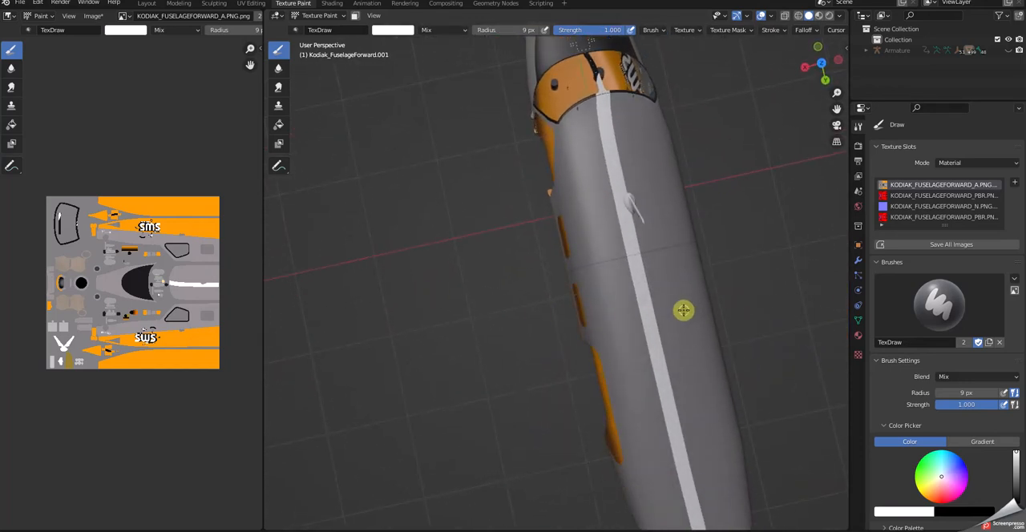
pyautogui.moveTo(729, 294)
pyautogui.mouseDown(button='middle')
pyautogui.moveTo(706, 311)
pyautogui.moveTo(625, 265)
pyautogui.moveTo(612, 243)
pyautogui.moveTo(649, 291)
pyautogui.moveTo(693, 257)
pyautogui.moveTo(708, 213)
pyautogui.moveTo(700, 198)
pyautogui.moveTo(695, 259)
pyautogui.moveTo(710, 286)
pyautogui.mouseUp(button='middle')
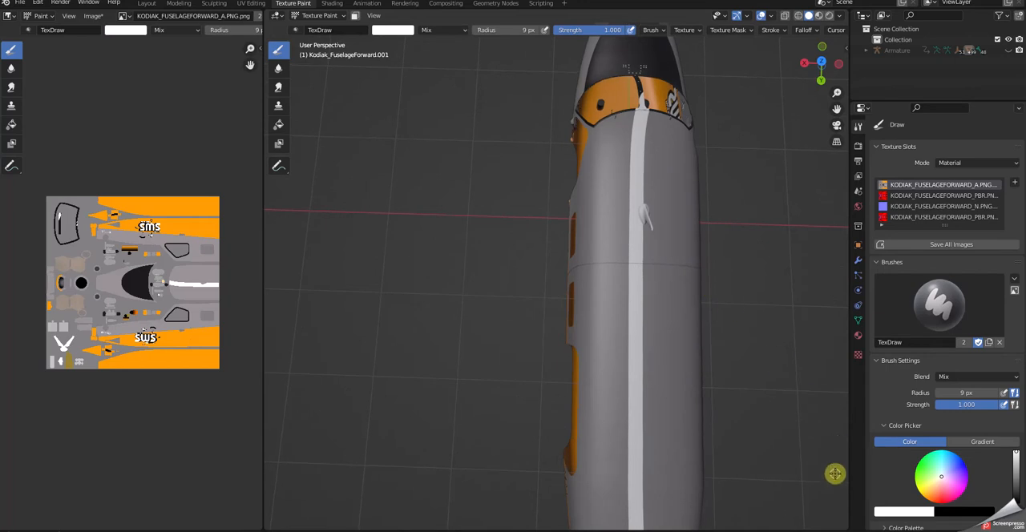
pyautogui.moveTo(834, 474); pyautogui.dragTo(810, 479, button='middle')
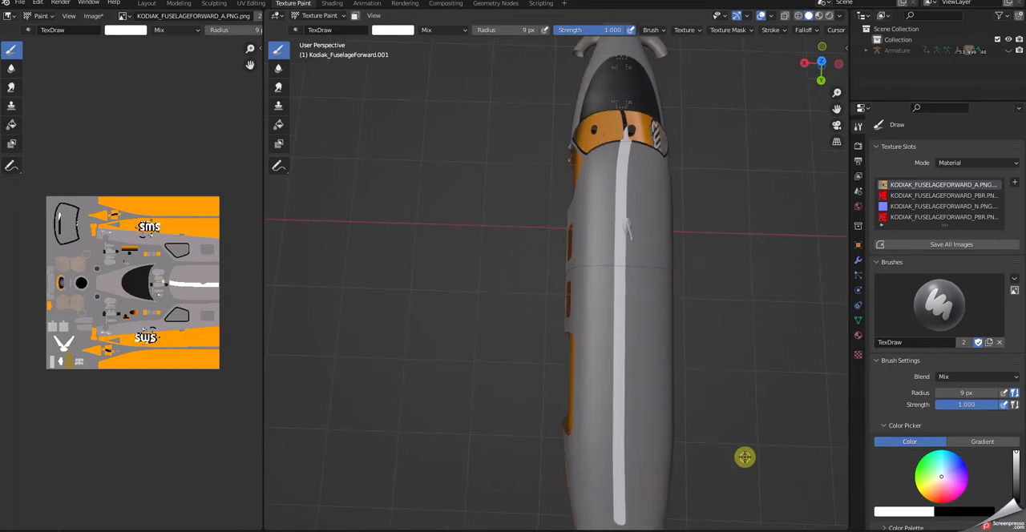
pyautogui.press('KP_3')
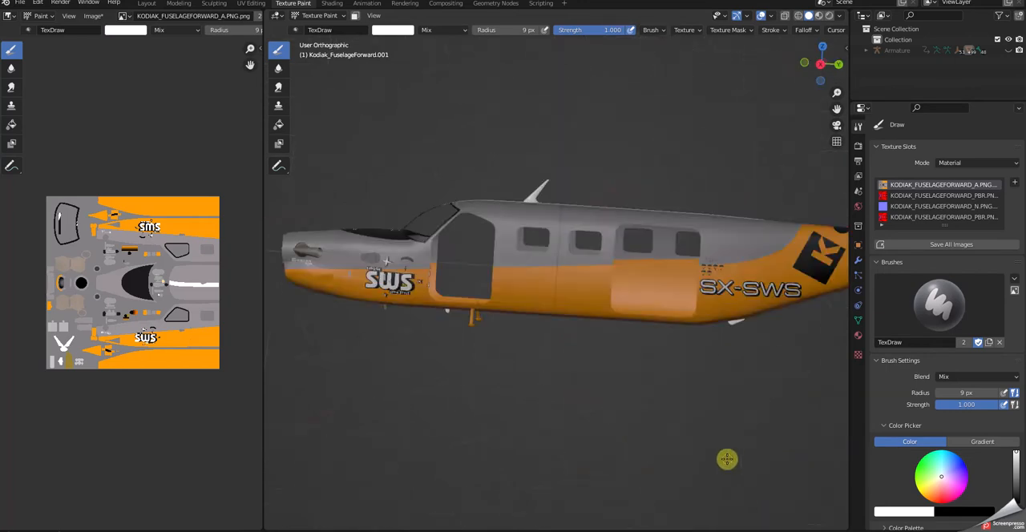
pyautogui.press('KP_7')
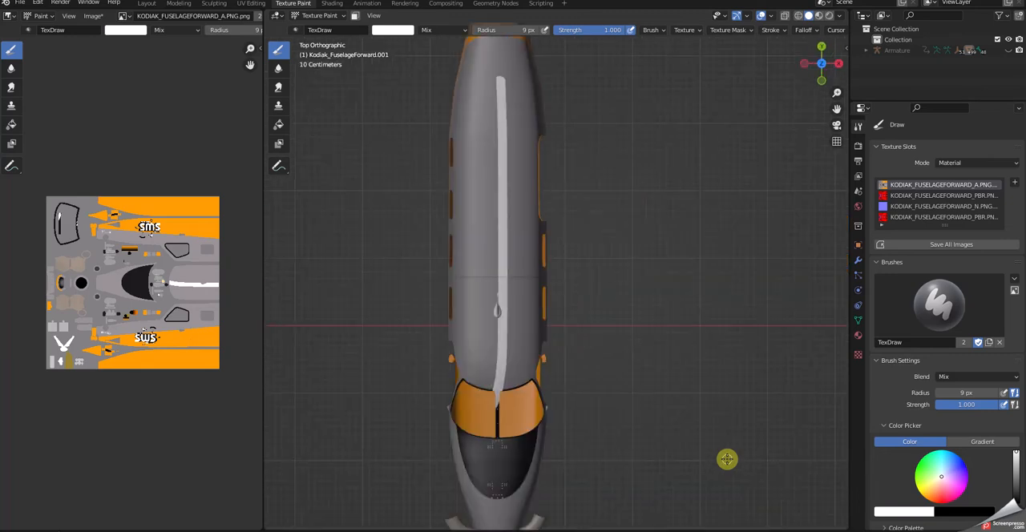
pyautogui.press('KP_1')
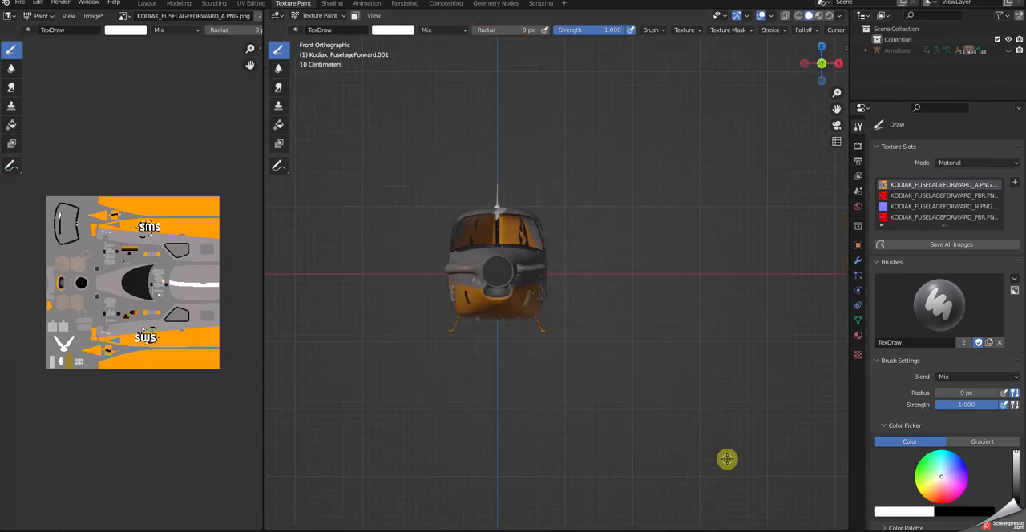
pyautogui.press('ctrl+KP_1')
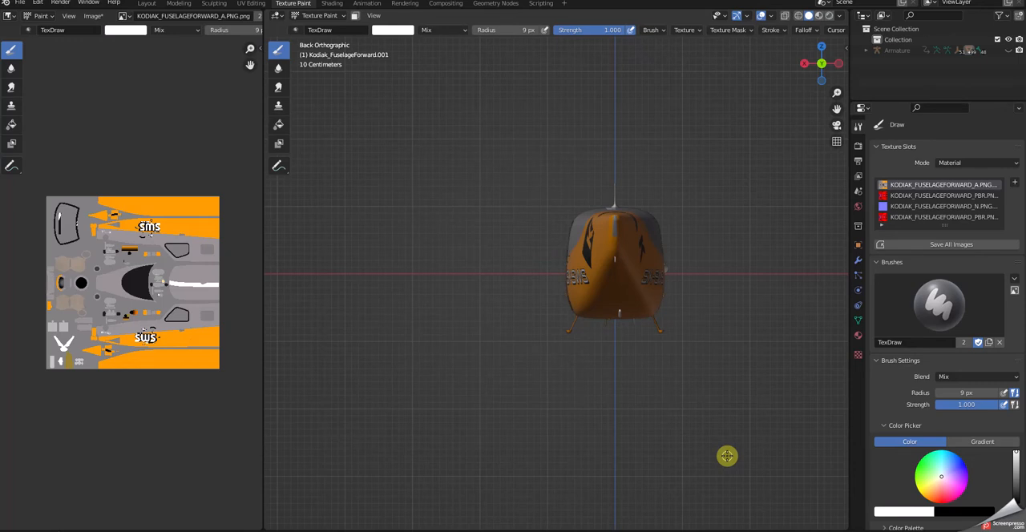
# Rotate the view around the aircraft in fixed increments to examine its sides and nose.
pyautogui.press('KP_6')
pyautogui.press('KP_6')
pyautogui.press('KP_6')
pyautogui.press('KP_6')
pyautogui.press('KP_6')
pyautogui.press('KP_6')
pyautogui.press('KP_6')
pyautogui.press('KP_6')
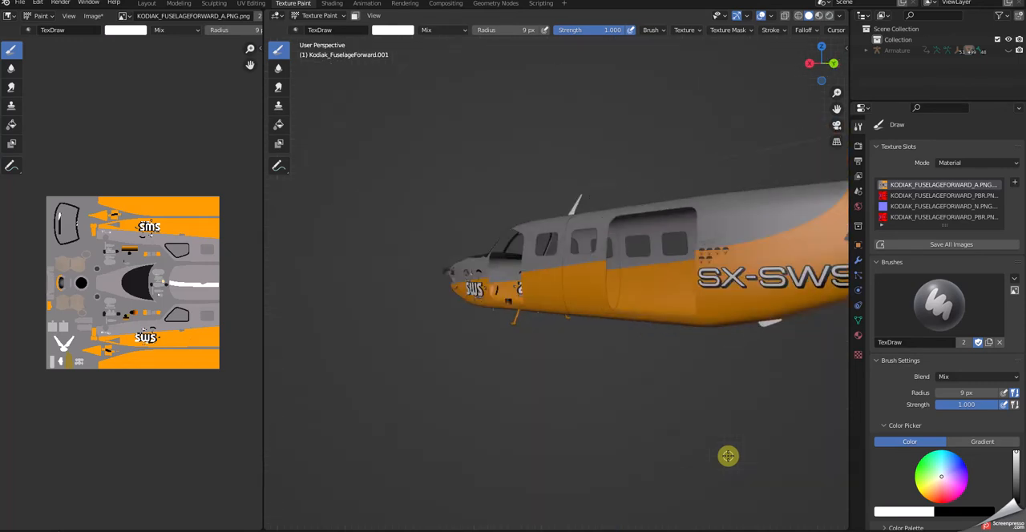
pyautogui.press('KP_6')
pyautogui.press('KP_6')
pyautogui.press('KP_6')
pyautogui.press('KP_6')
pyautogui.press('KP_6')
pyautogui.press('KP_6')
pyautogui.press('KP_6')
pyautogui.press('KP_6')
pyautogui.press('KP_6')
pyautogui.press('KP_6')
pyautogui.press('KP_6')
pyautogui.press('KP_6')
pyautogui.press('KP_6')
pyautogui.press('KP_6')
pyautogui.press('KP_6')
pyautogui.press('KP_6')
pyautogui.press('KP_6')
pyautogui.press('KP_6')
pyautogui.press('KP_6')
pyautogui.press('KP_6')
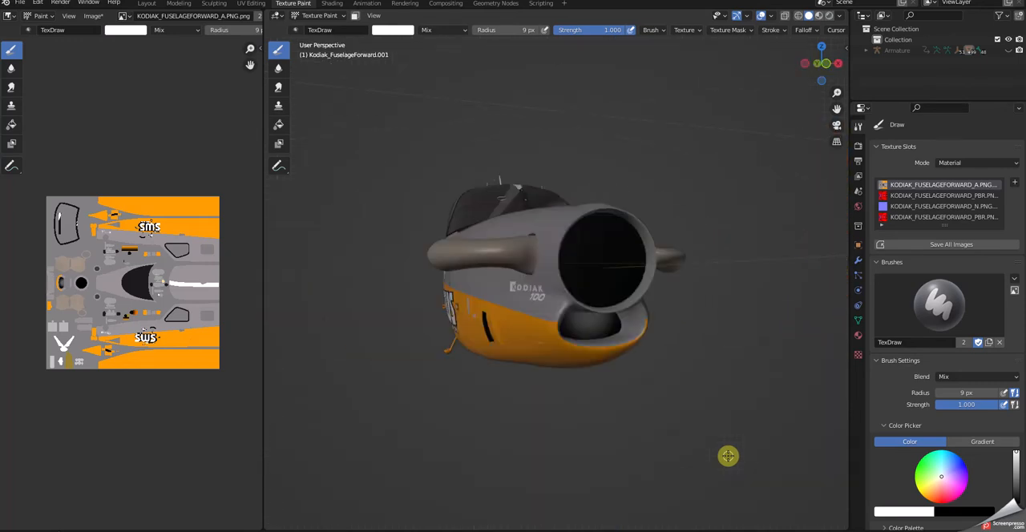
pyautogui.press('KP_6')
pyautogui.press('KP_6')
pyautogui.press('KP_6')
pyautogui.press('KP_6')
pyautogui.press('KP_6')
pyautogui.press('KP_6')
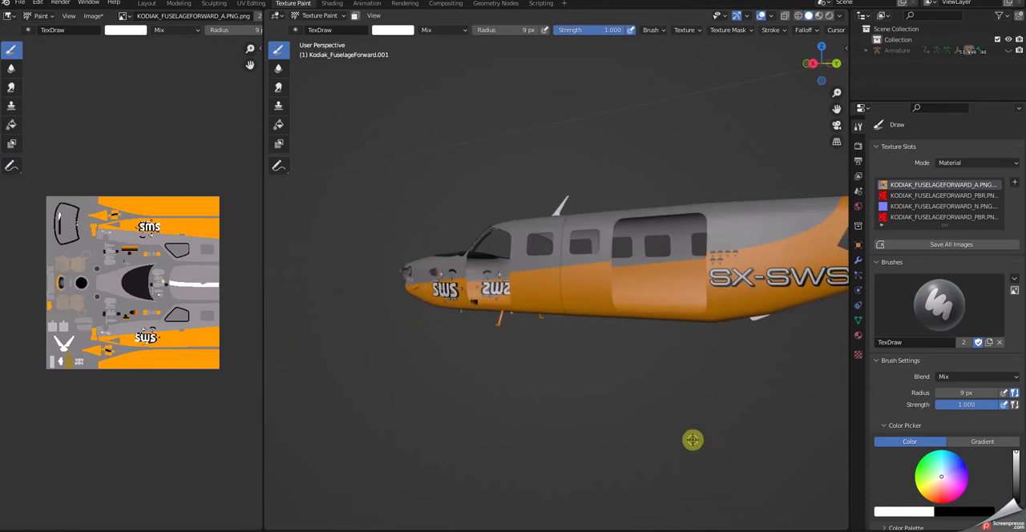
# Compare the opposite orthographic views of the aircraft: right with left, and top with bottom.
pyautogui.press('KP_3')
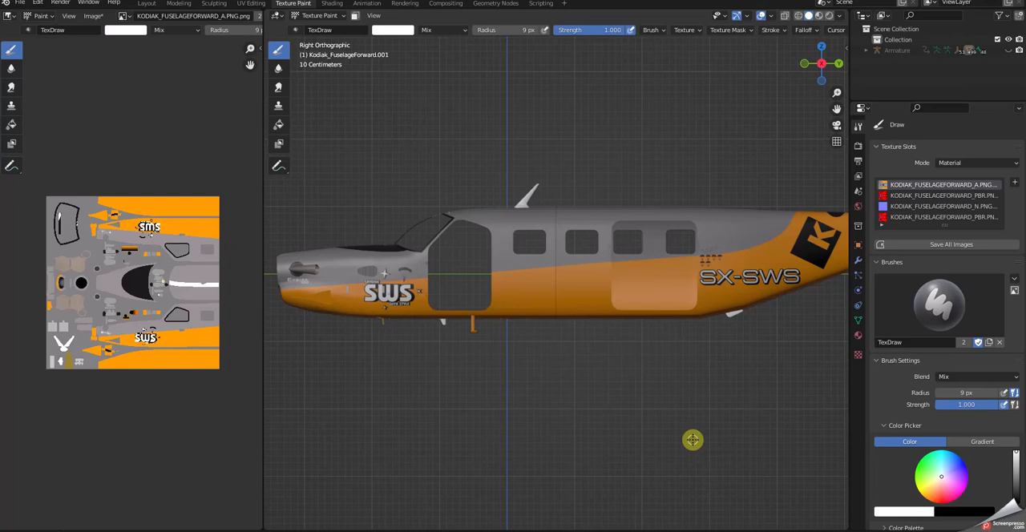
pyautogui.press('ctrl+KP_3')
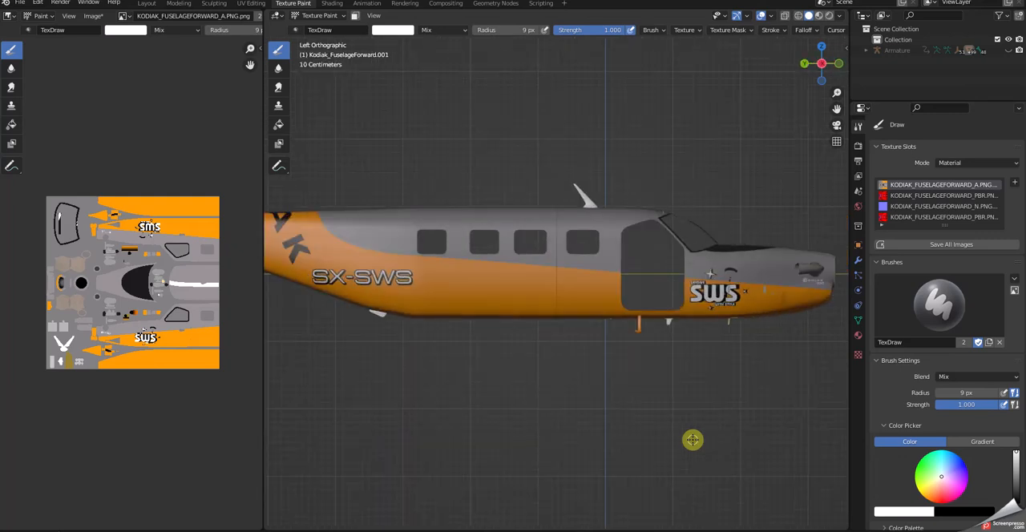
pyautogui.press('KP_3')
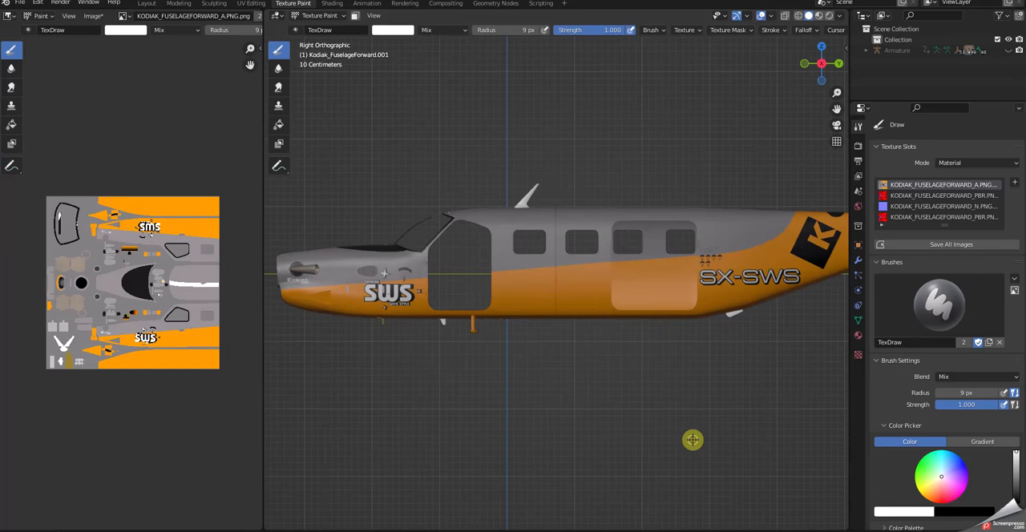
pyautogui.press('ctrl+KP_3')
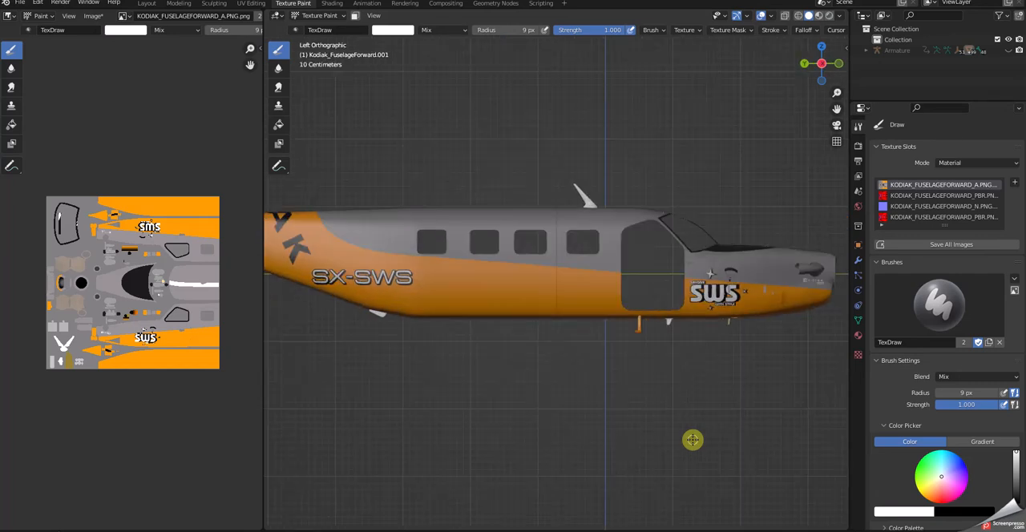
pyautogui.press('KP_7')
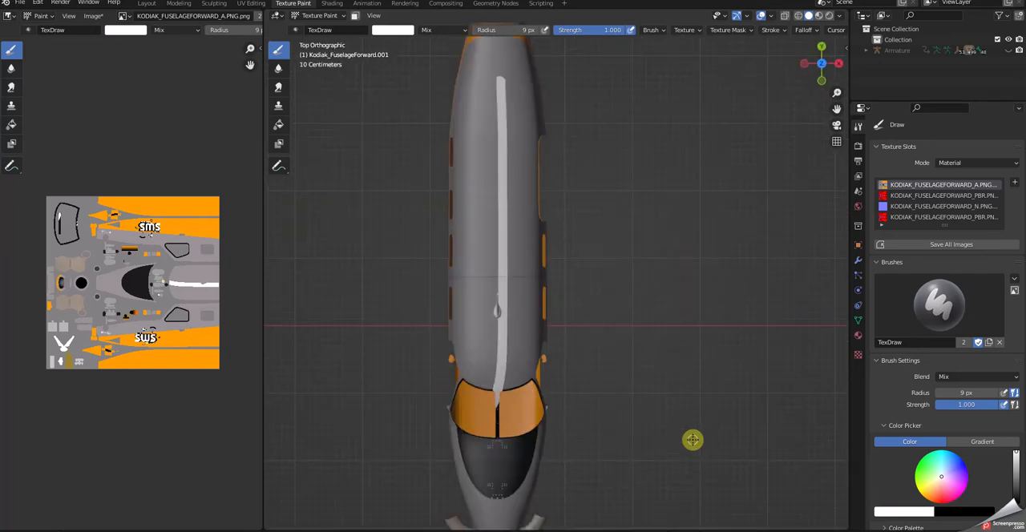
pyautogui.press('KP_1')
pyautogui.press('KP_7')
pyautogui.press('KP_2')
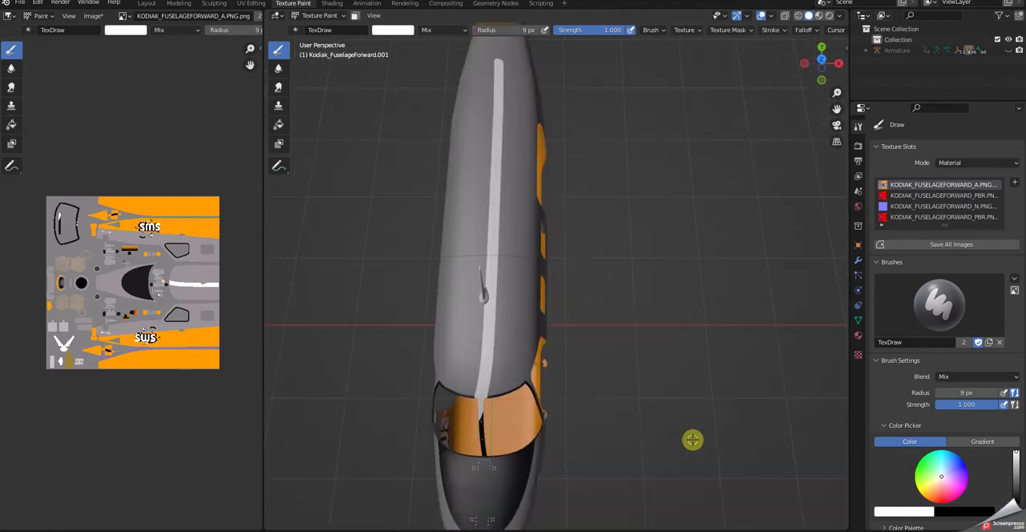
pyautogui.press('KP_7')
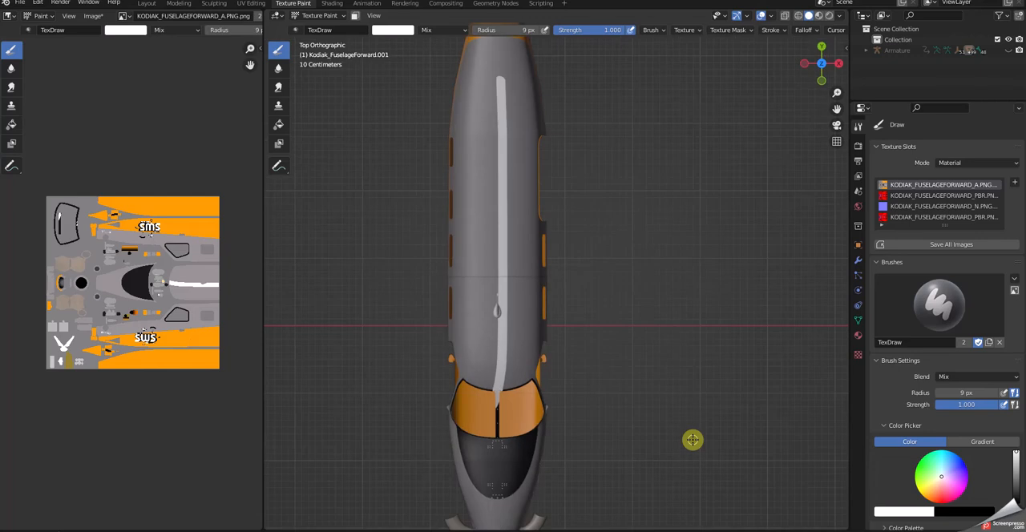
pyautogui.press('ctrl+KP_7')
pyautogui.press('KP_7')
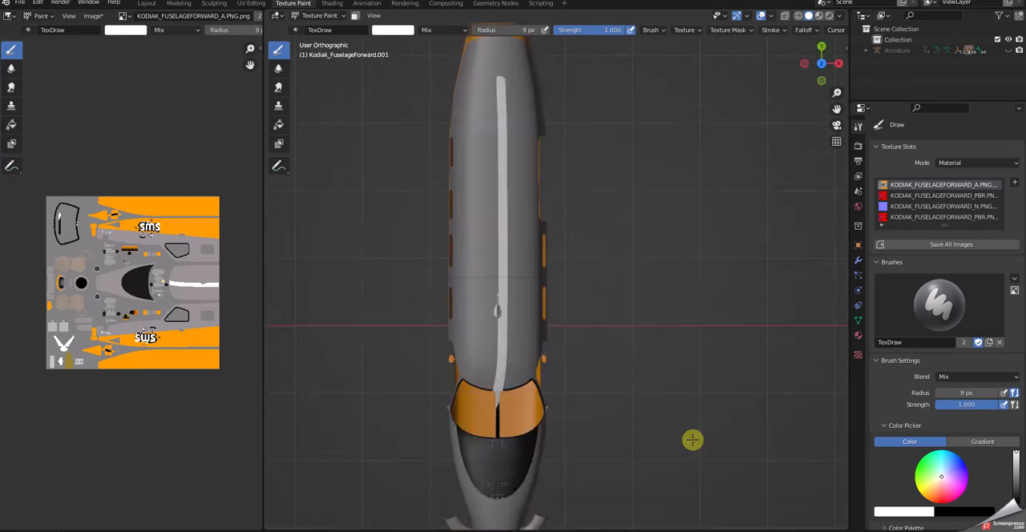
pyautogui.press('ctrl+KP_7')
pyautogui.press('KP_7')
pyautogui.press('ctrl+KP_7')
pyautogui.press('KP_7')
pyautogui.press('ctrl+KP_7')
pyautogui.press('KP_7')
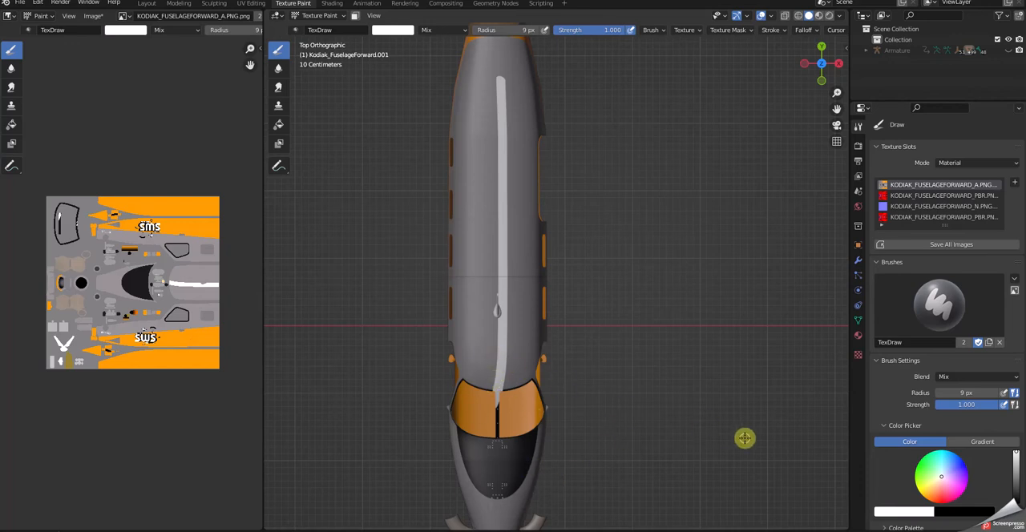
# Undo the painted roof stripes back to Object Mode and select the rear fuselage section.
pyautogui.hotkey('ctrl', 'z')
pyautogui.hotkey('ctrl', 'z')
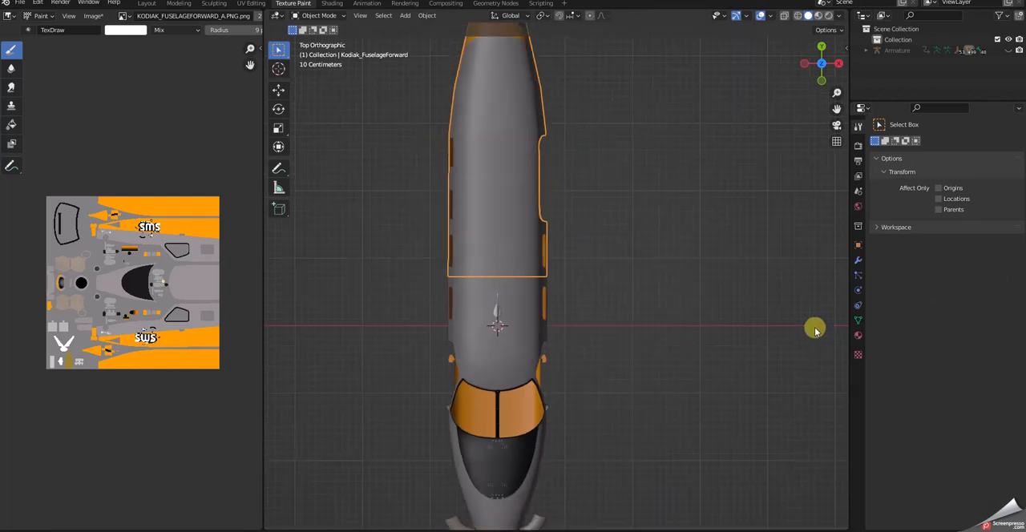
pyautogui.scroll(-1, 816, 331)
pyautogui.scroll(-1, 530, 75)
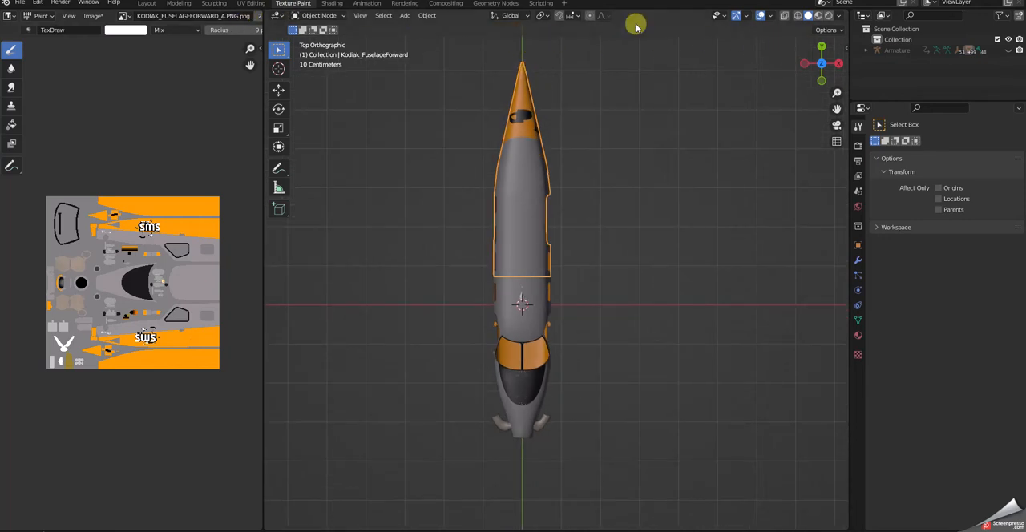
pyautogui.click(619, 276)
pyautogui.click(525, 240)
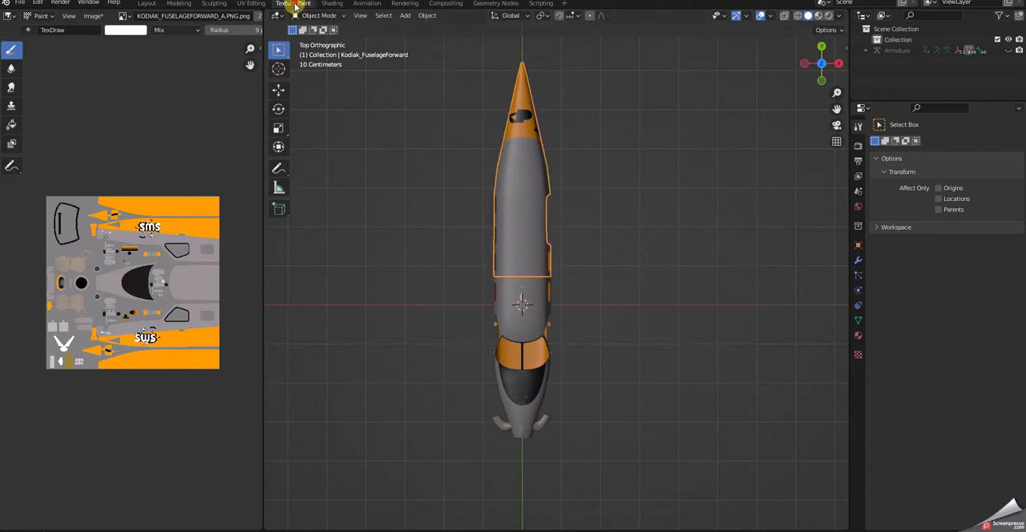
# Switch the top view to perspective projection and look up the available undo and redo commands.
pyautogui.scroll(-1, 586, 160)
pyautogui.scroll(5, 586, 160)
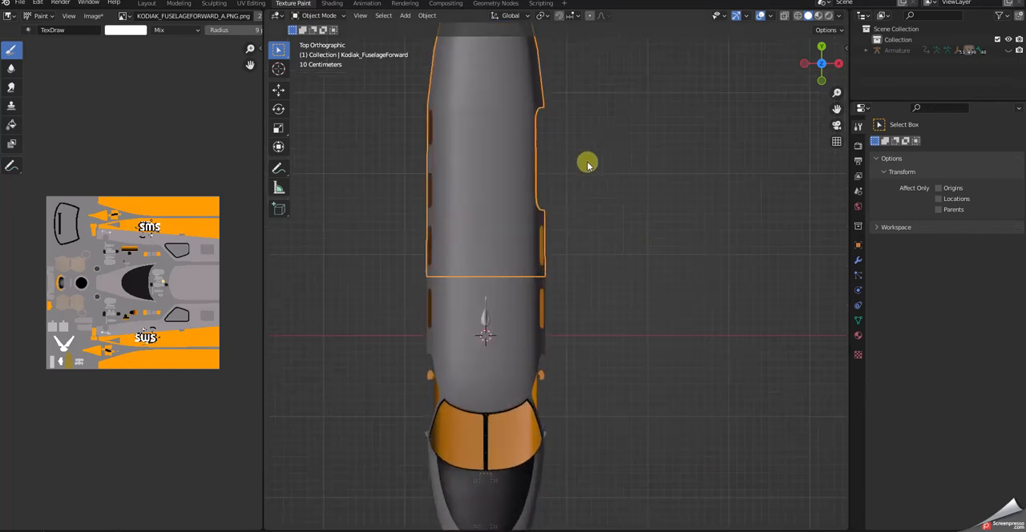
pyautogui.press('KP_5')
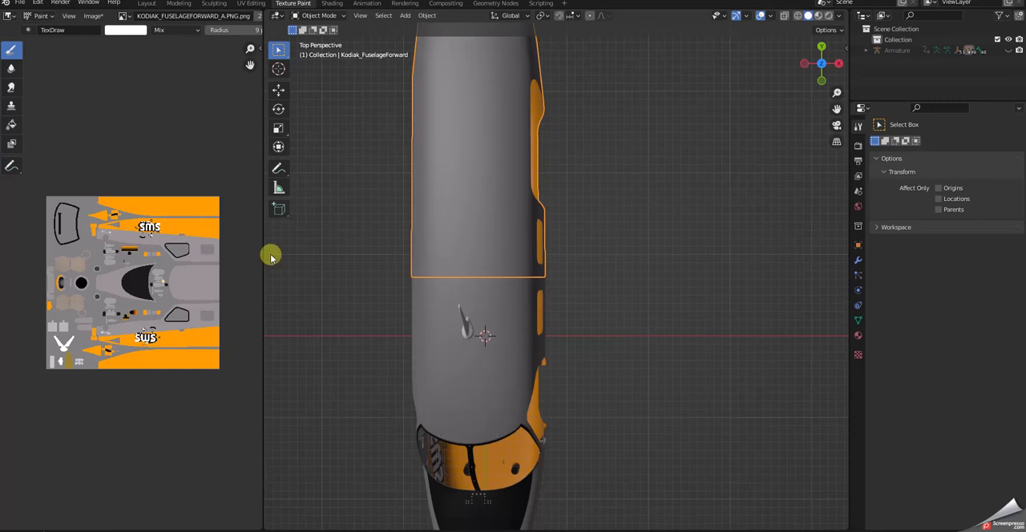
pyautogui.click(37, 4)
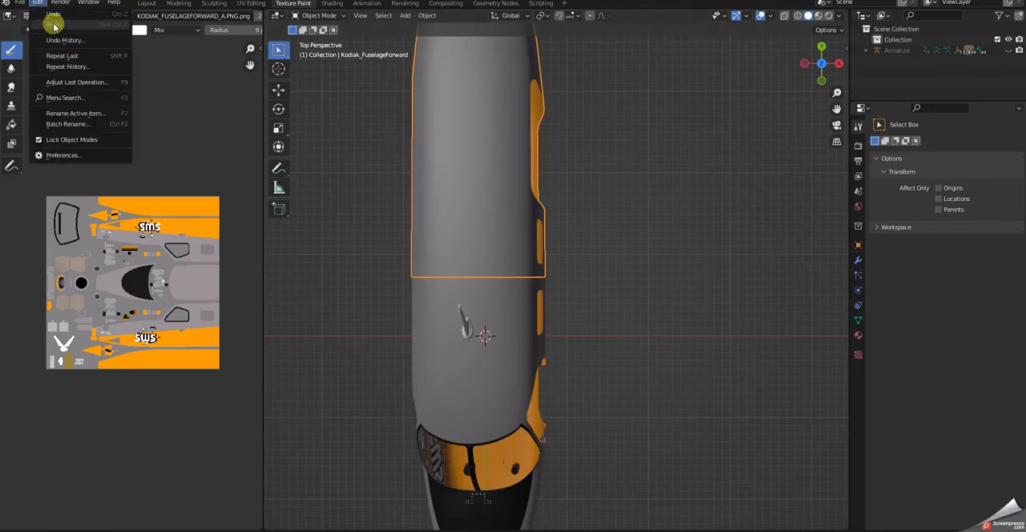
pyautogui.scroll(5, 53, 23)
pyautogui.scroll(1, 64, 8)
pyautogui.scroll(-2, 64, 8)
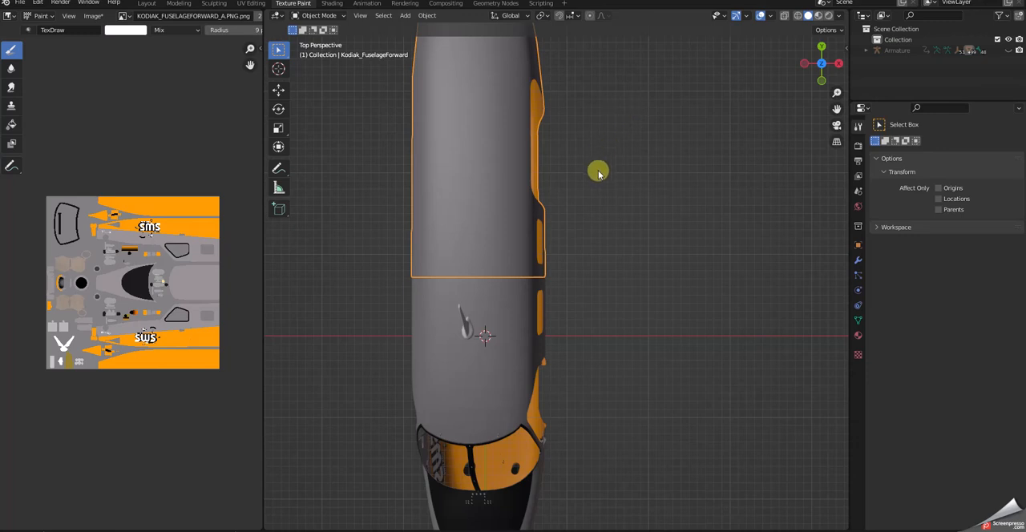
# Deselect the rear fuselage section and show the whole fuselage from above.
pyautogui.click(662, 248)
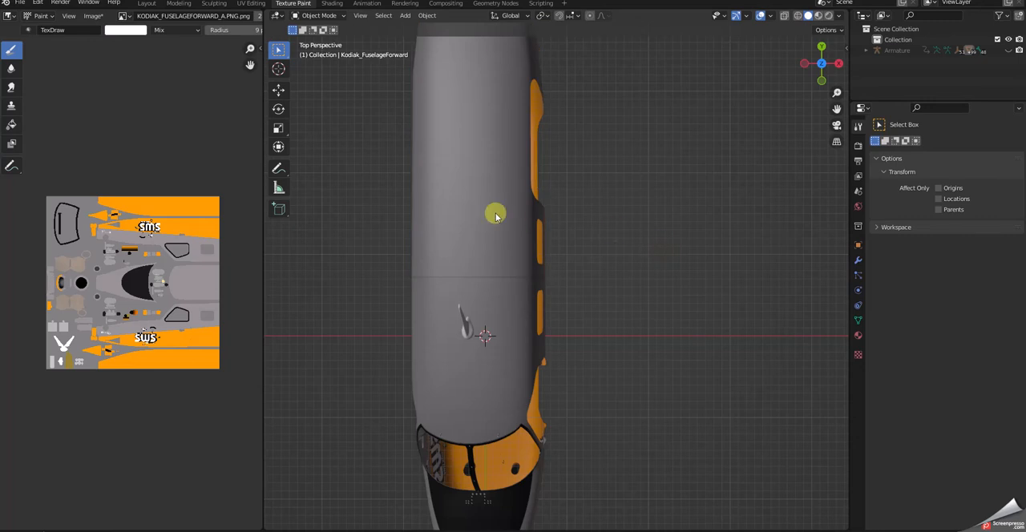
pyautogui.scroll(-3, 536, 222)
pyautogui.scroll(-3, 425, 207)
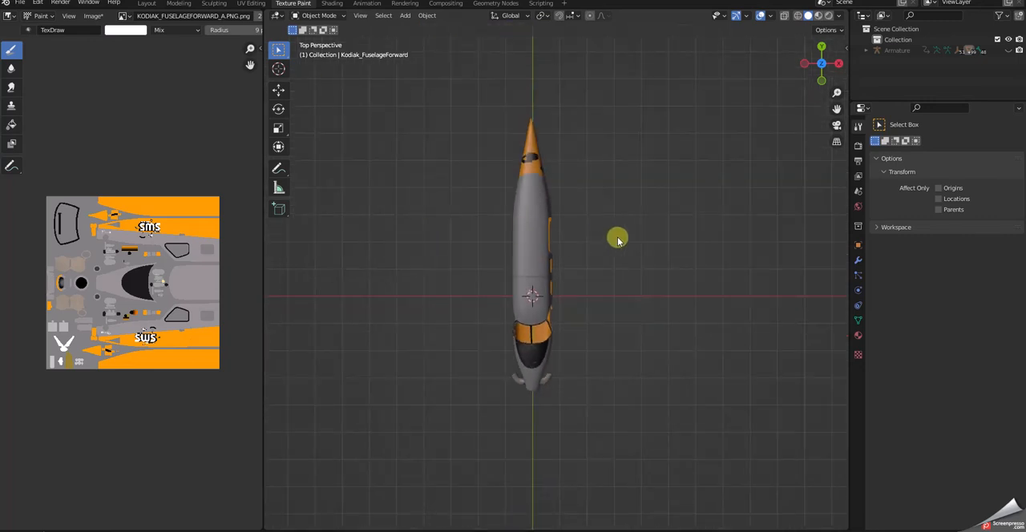
pyautogui.click(858, 335)
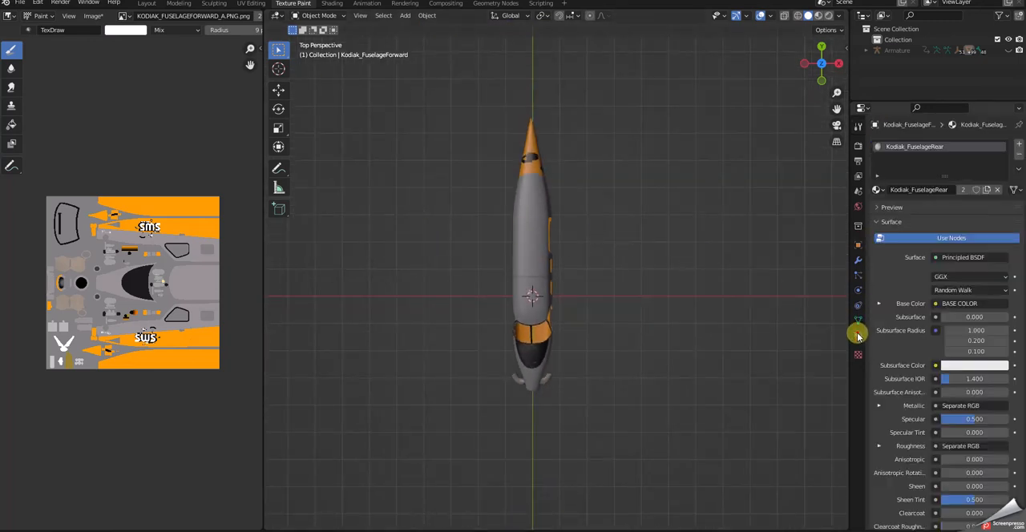
pyautogui.click(860, 193)
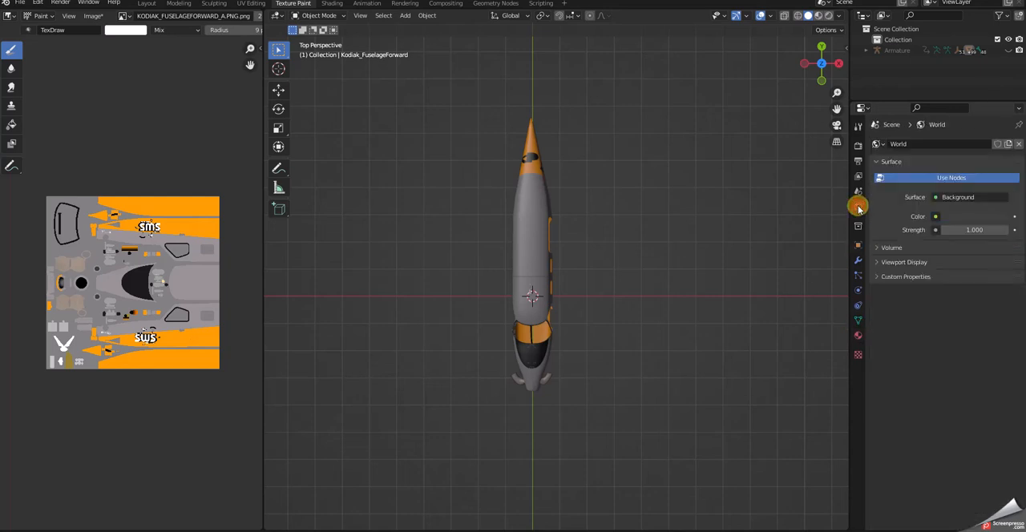
pyautogui.click(858, 126)
pyautogui.click(859, 246)
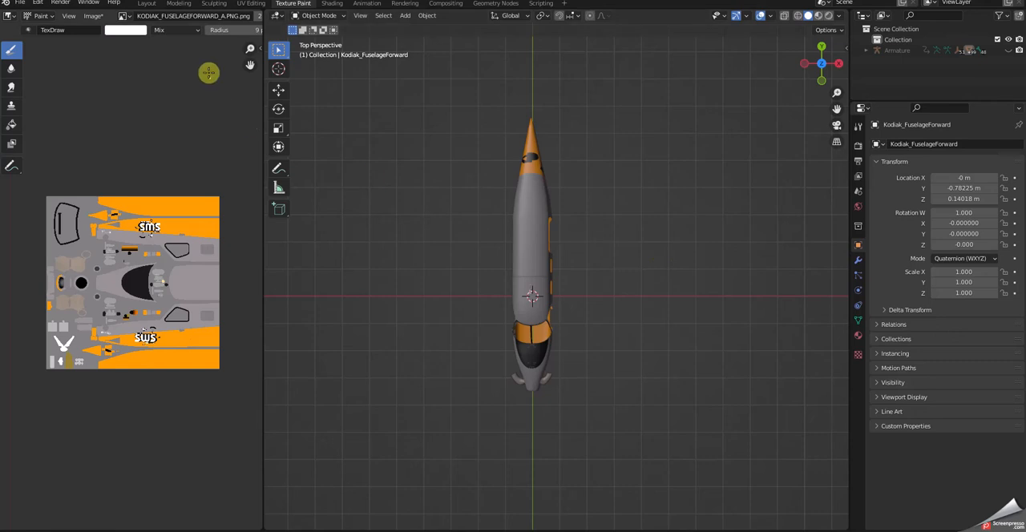
# Select the rear fuselage section in the Layout workspace and return to Texture Paint with it active.
pyautogui.click(145, 4)
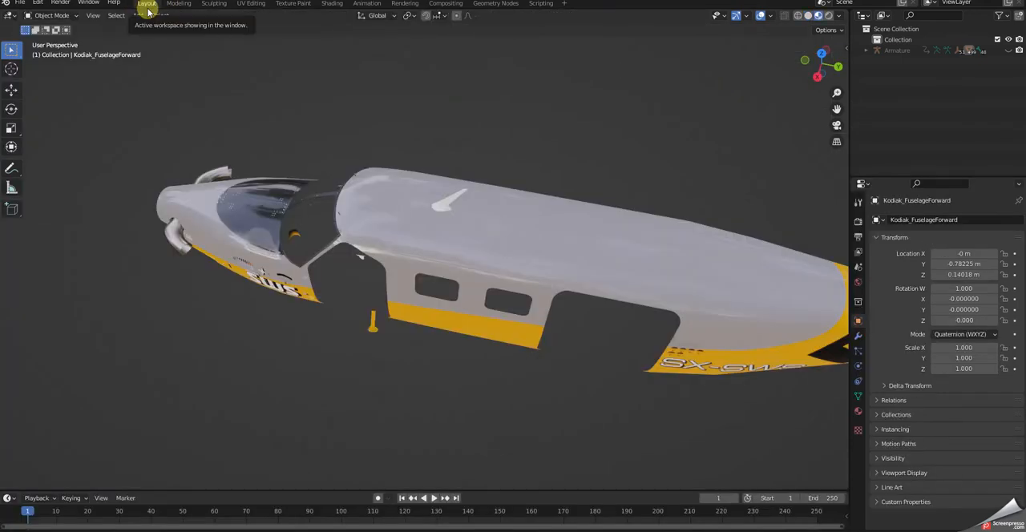
pyautogui.moveTo(424, 240)
pyautogui.mouseDown(button='middle')
pyautogui.moveTo(451, 207)
pyautogui.moveTo(443, 189)
pyautogui.moveTo(437, 206)
pyautogui.moveTo(460, 224)
pyautogui.mouseUp(button='middle')
pyautogui.click(531, 215)
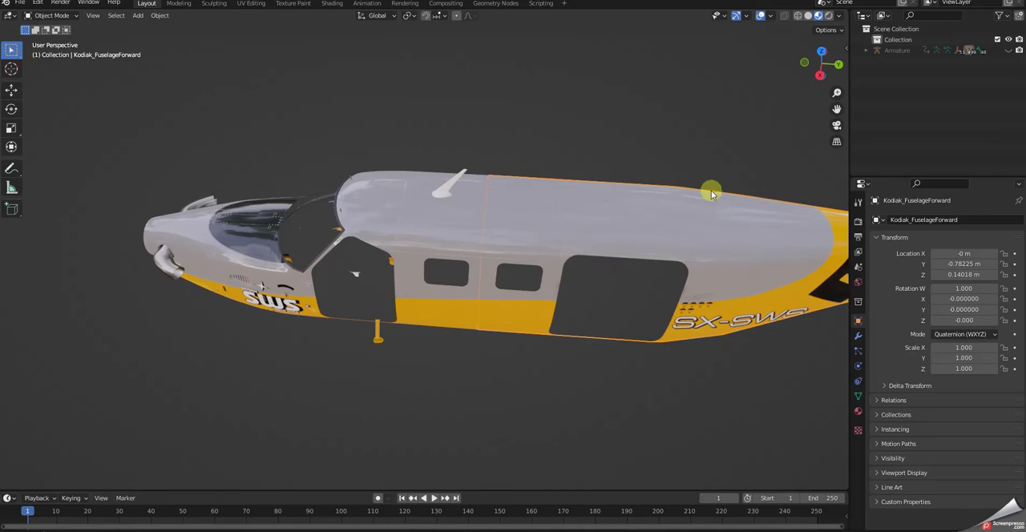
pyautogui.click(293, 4)
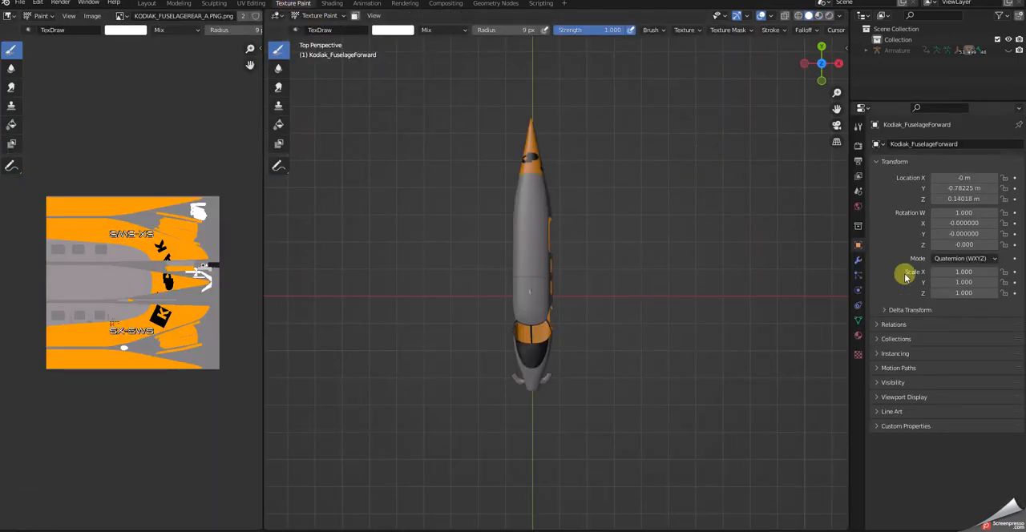
# Show the paint tool's texture slots and brush settings for the rear fuselage, including the colour picker.
pyautogui.click(858, 337)
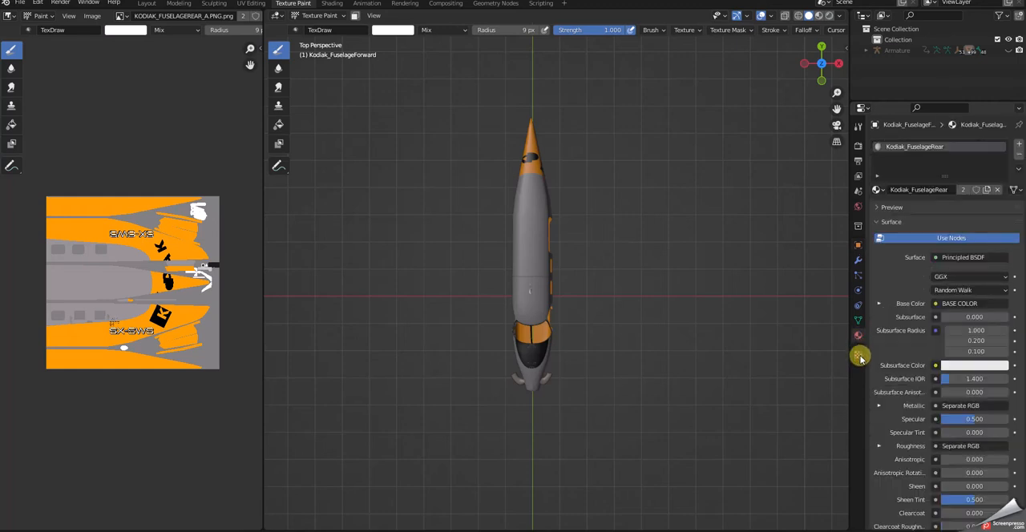
pyautogui.scroll(-3, 928, 367)
pyautogui.scroll(3, 928, 367)
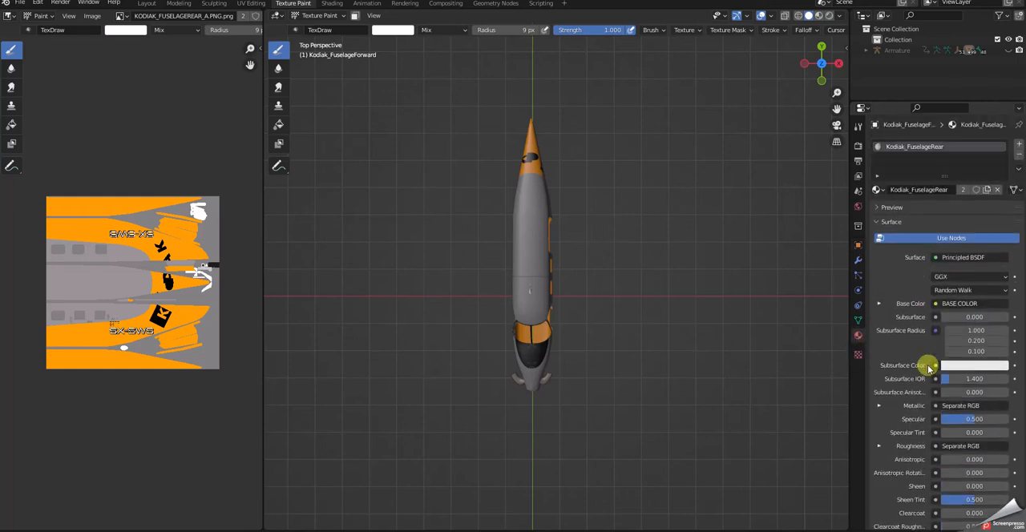
pyautogui.click(858, 126)
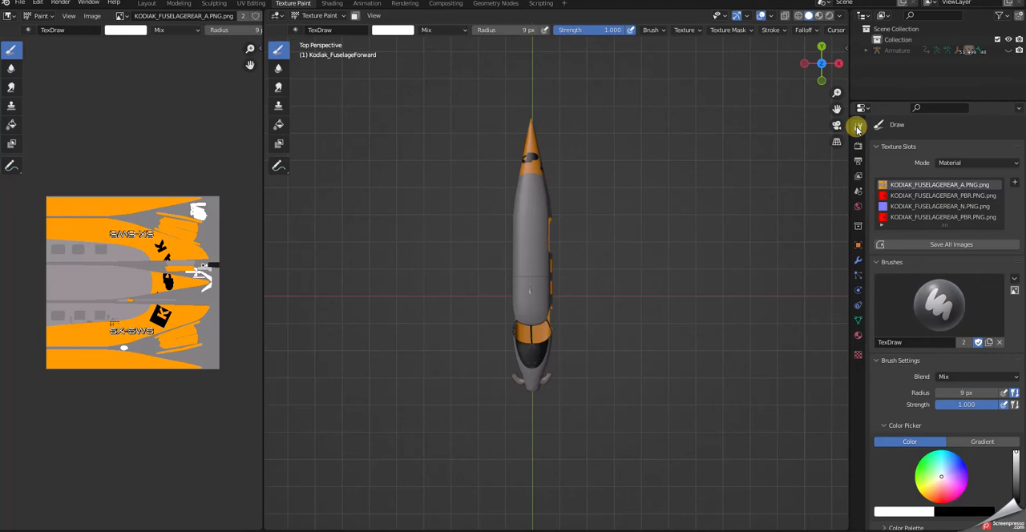
pyautogui.scroll(-1, 950, 308)
pyautogui.scroll(3, 580, 310)
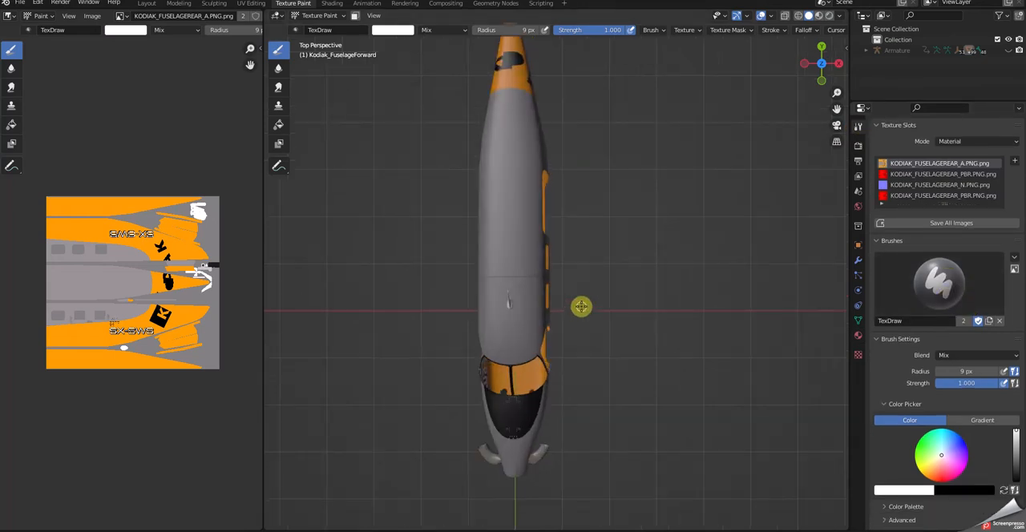
# Sample the aircraft's orange as the brush colour and paint a straight stripe along the rear roof's centreline in top orthographic view.
pyautogui.press('KP_3')
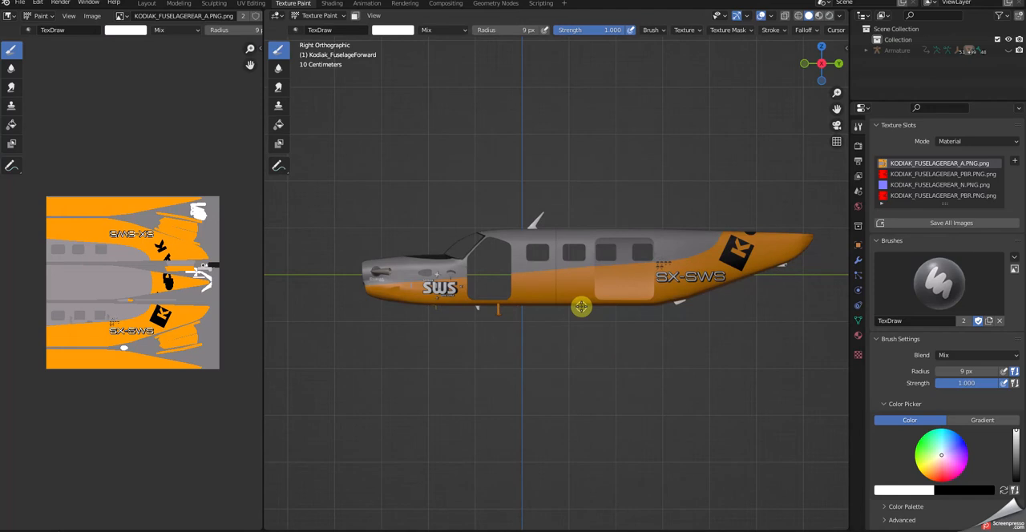
pyautogui.press('KP_7')
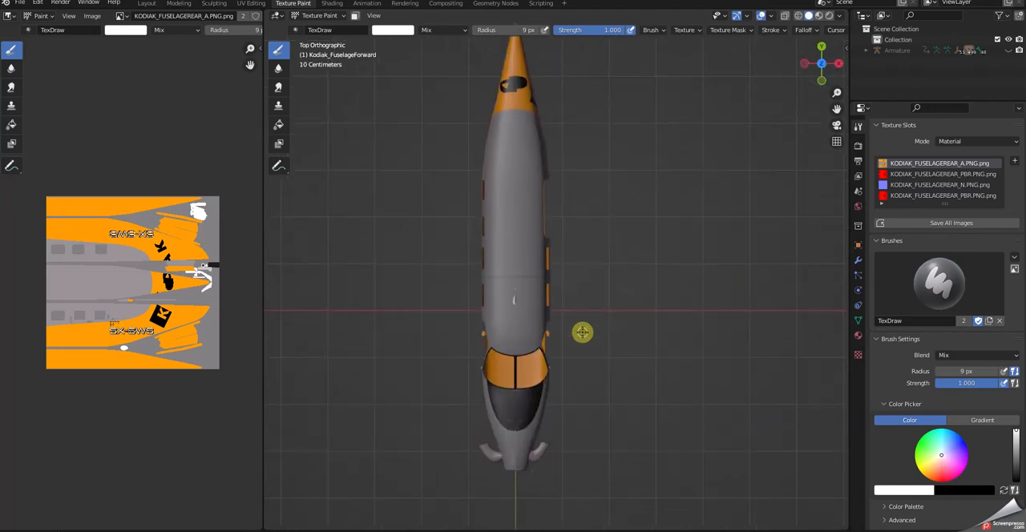
pyautogui.scroll(1, 647, 283)
pyautogui.scroll(-1, 648, 283)
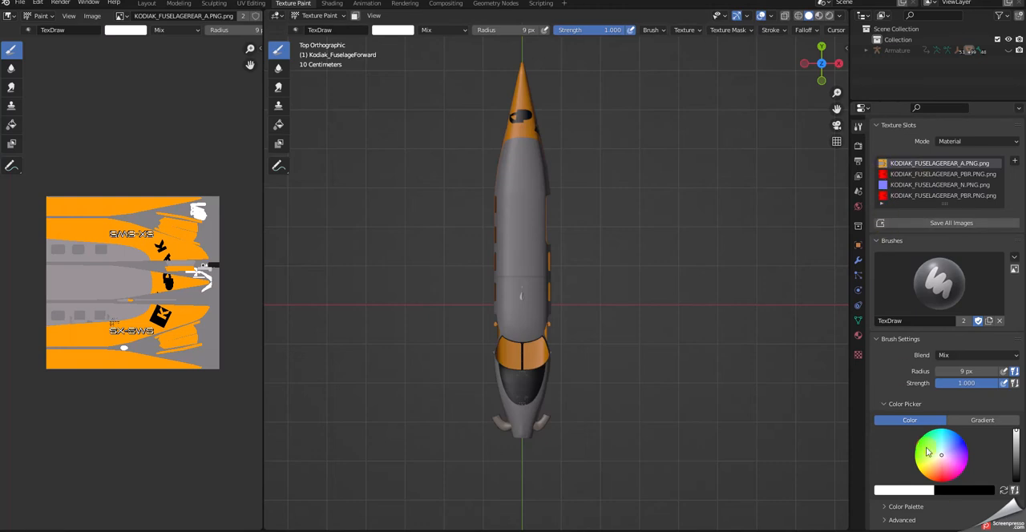
pyautogui.click(930, 493)
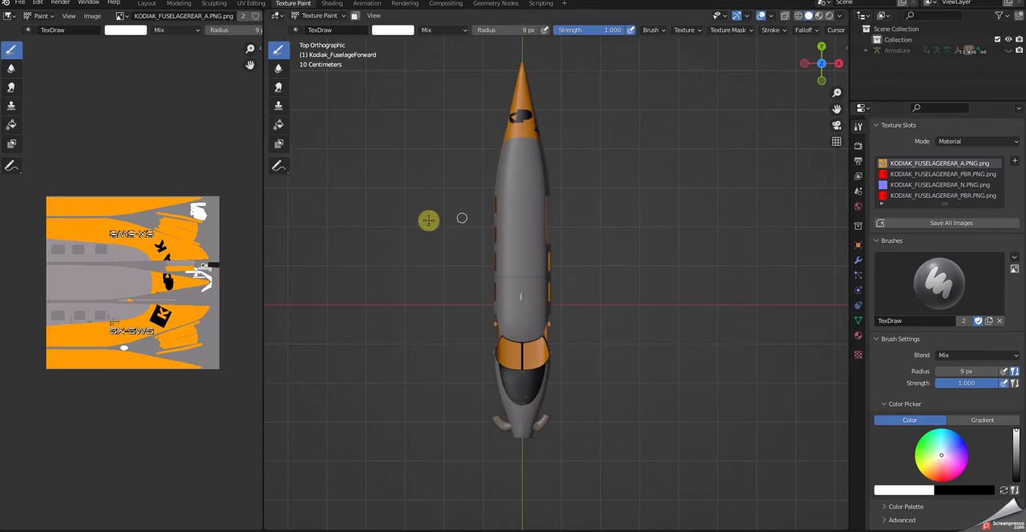
pyautogui.click(911, 493)
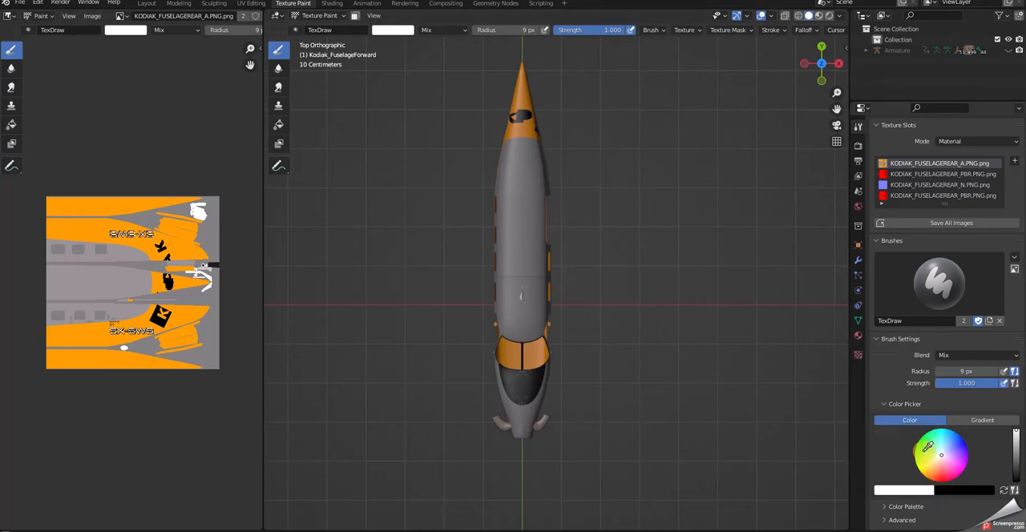
pyautogui.press('s')
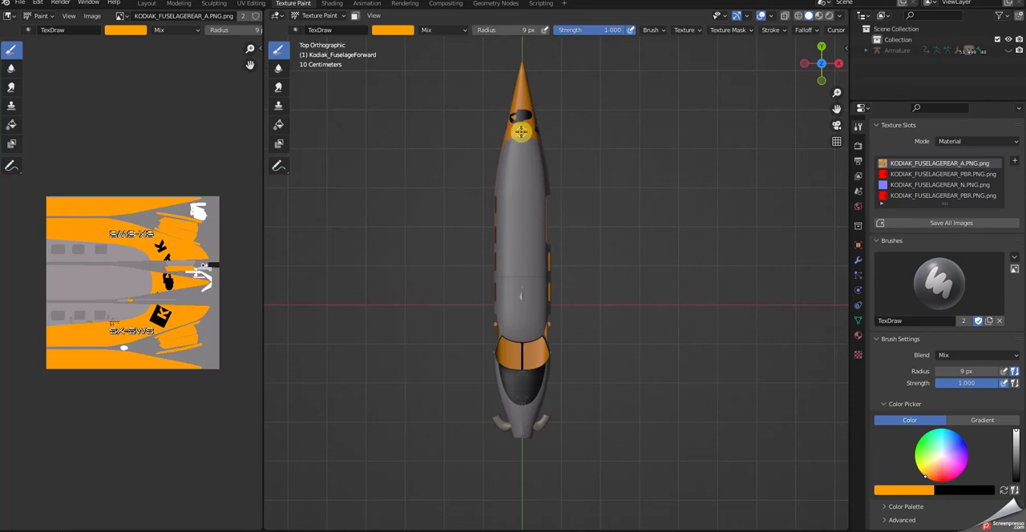
pyautogui.moveTo(521, 131); pyautogui.dragTo(521, 346)
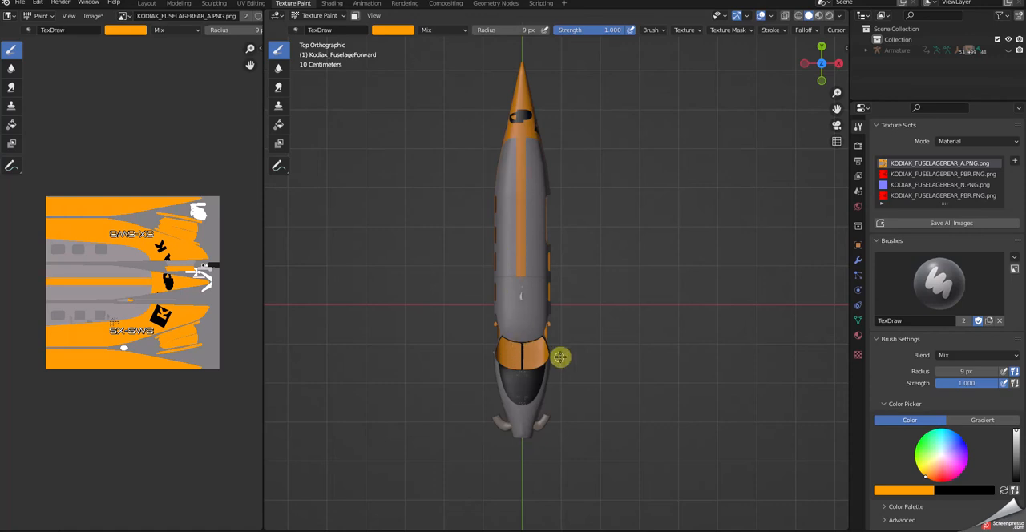
# Select the forward fuselage section in the Layout workspace and make it the target in Texture Paint.
pyautogui.click(146, 4)
pyautogui.click(391, 215)
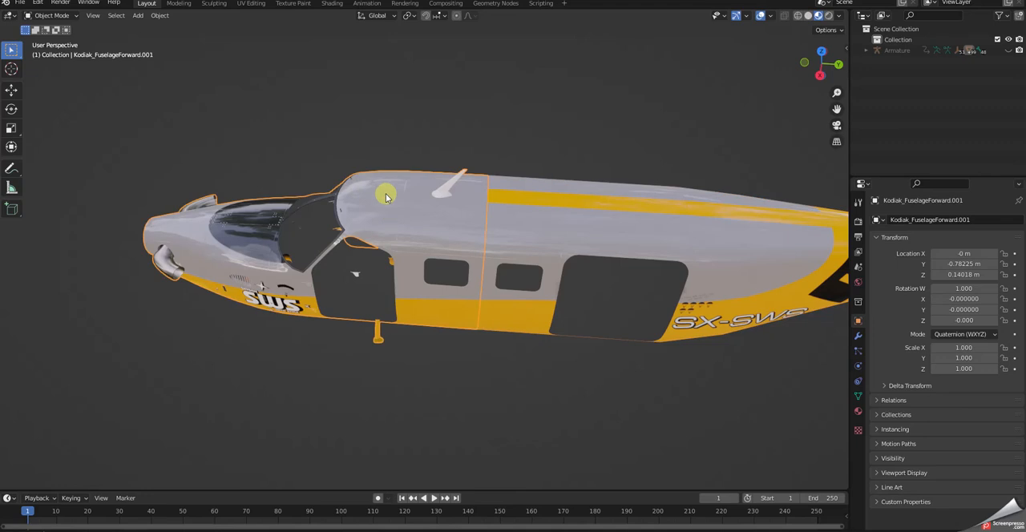
pyautogui.click(294, 3)
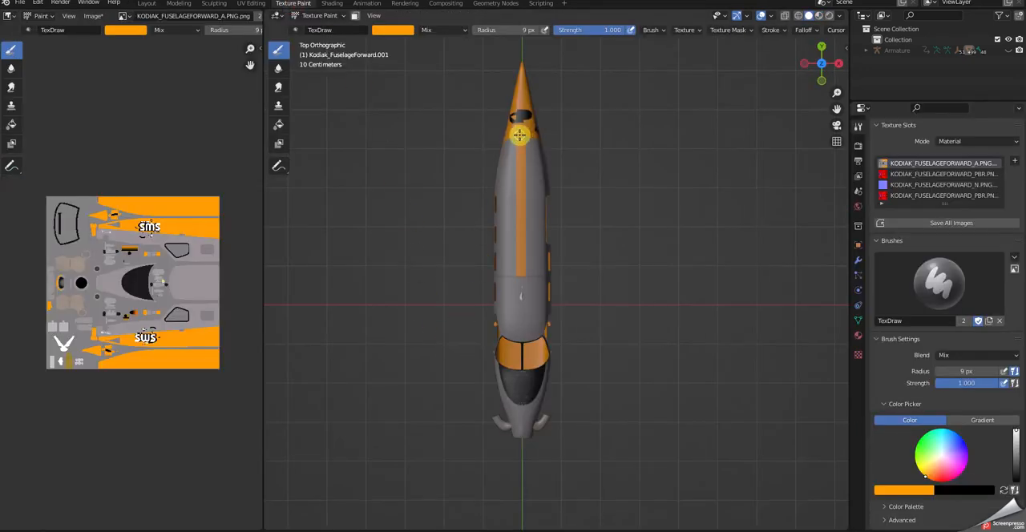
# Try a straight orange line stroke over the forward fuselage roof, inspect its windshield end and antenna, and undo it.
pyautogui.moveTo(521, 135)
pyautogui.mouseDown()
pyautogui.moveTo(521, 358)
pyautogui.moveTo(522, 335)
pyautogui.moveTo(522, 344)
pyautogui.mouseUp()
pyautogui.moveTo(646, 339); pyautogui.dragTo(656, 249, button='middle')
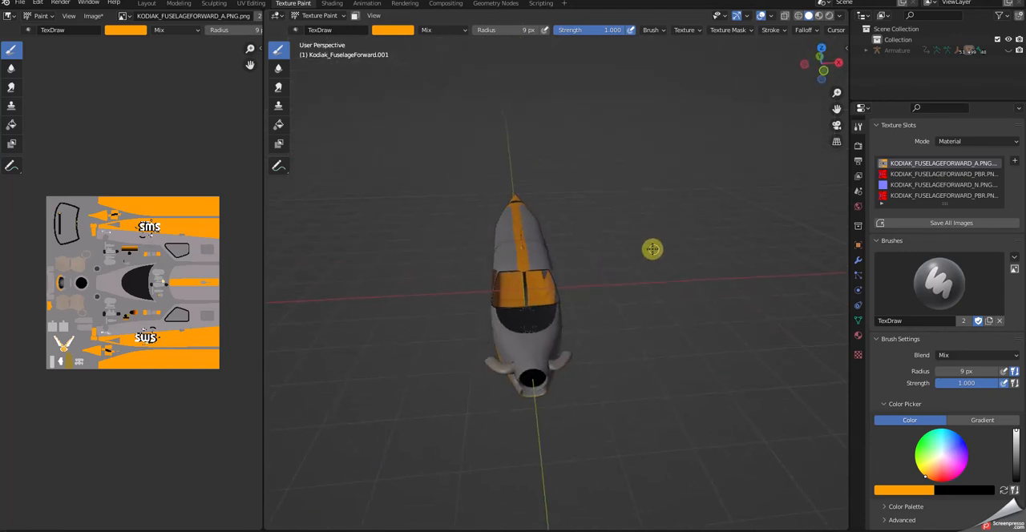
pyautogui.scroll(6, 547, 294)
pyautogui.moveTo(548, 293); pyautogui.dragTo(497, 300, button='middle')
pyautogui.scroll(3, 497, 300)
pyautogui.moveTo(363, 266); pyautogui.dragTo(378, 266, button='middle')
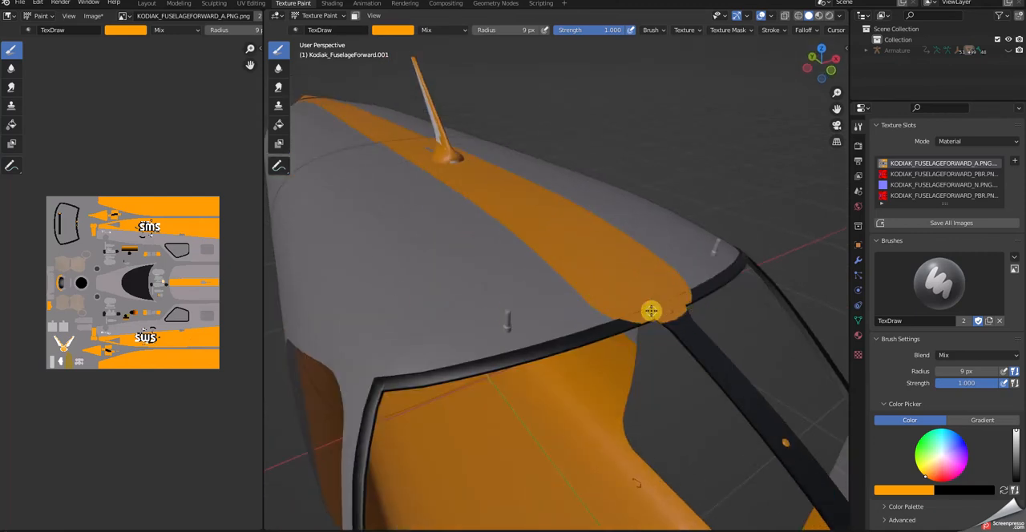
pyautogui.moveTo(733, 362)
pyautogui.mouseDown(button='middle')
pyautogui.moveTo(731, 374)
pyautogui.moveTo(719, 367)
pyautogui.moveTo(715, 391)
pyautogui.moveTo(708, 362)
pyautogui.moveTo(717, 369)
pyautogui.mouseUp(button='middle')
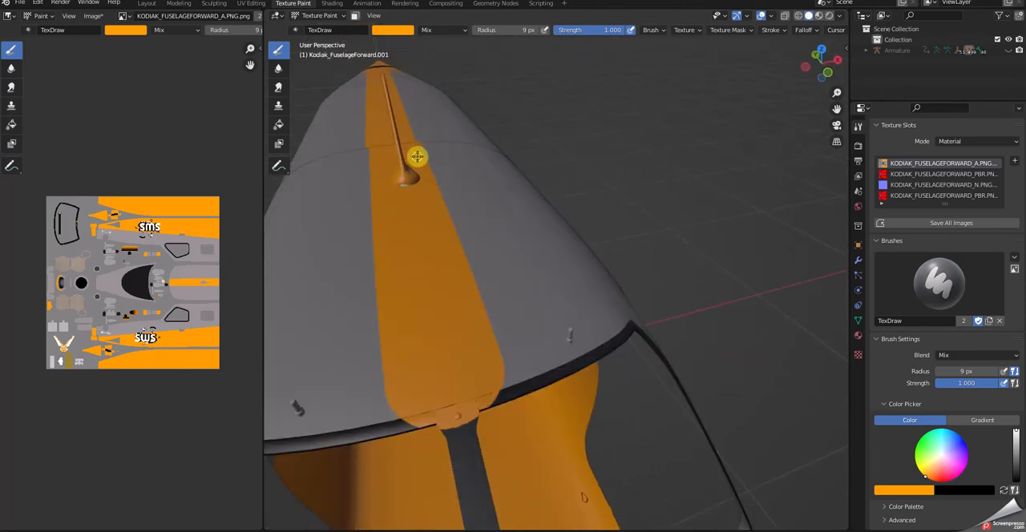
pyautogui.moveTo(481, 149); pyautogui.dragTo(499, 197, button='middle')
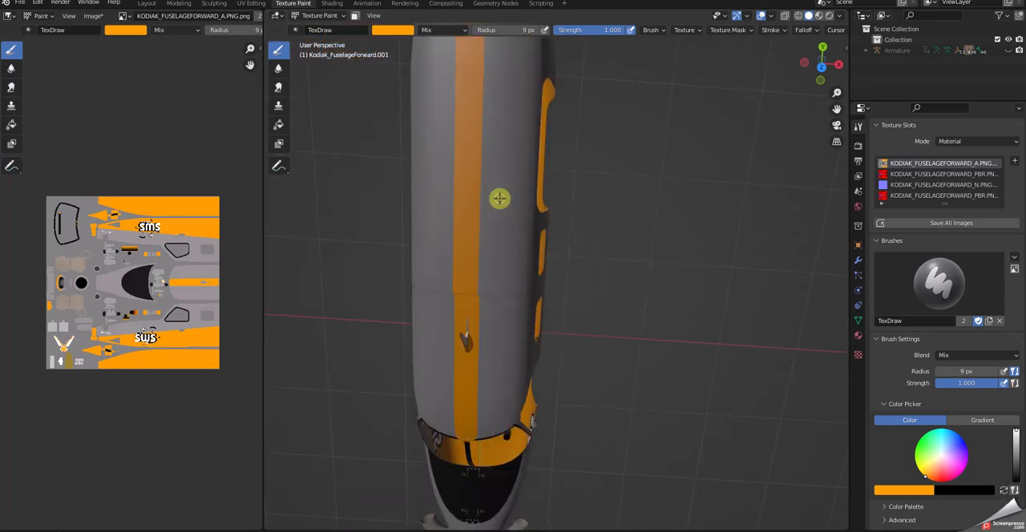
pyautogui.hotkey('ctrl', 'z')
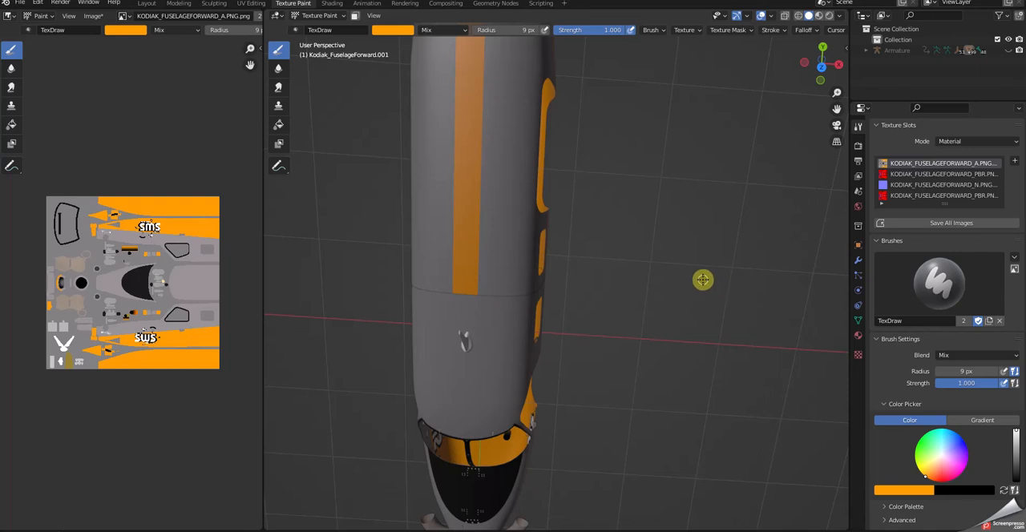
# Paint a straight orange stripe along the forward roof's centreline, continuing the rear stripe to the windshield in top orthographic view.
pyautogui.press('KP_7')
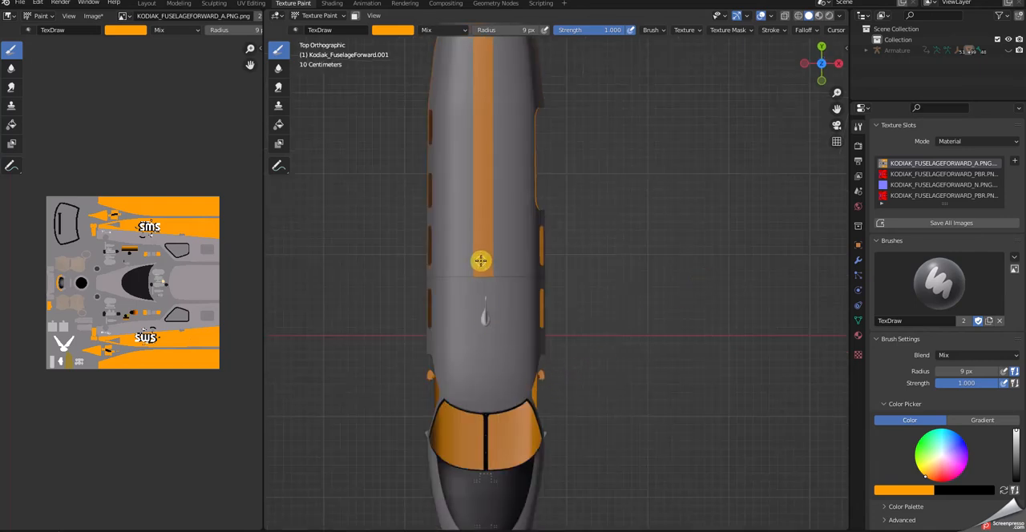
pyautogui.scroll(-3, 481, 260)
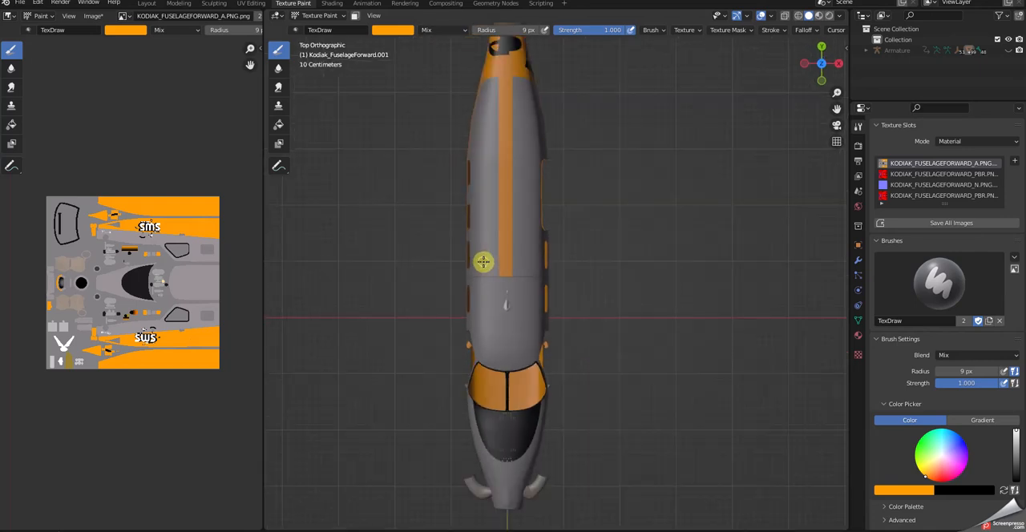
pyautogui.scroll(-1, 504, 265)
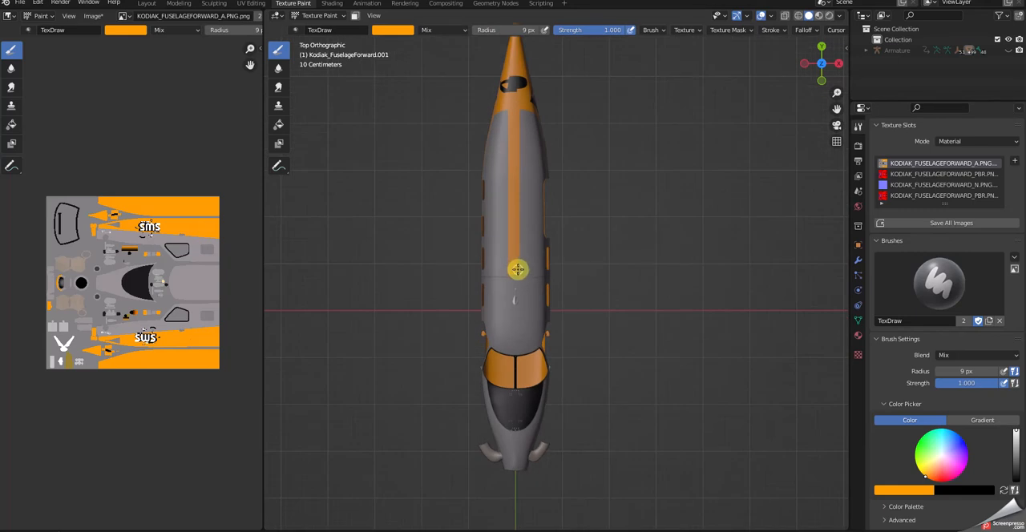
pyautogui.scroll(-1, 515, 268)
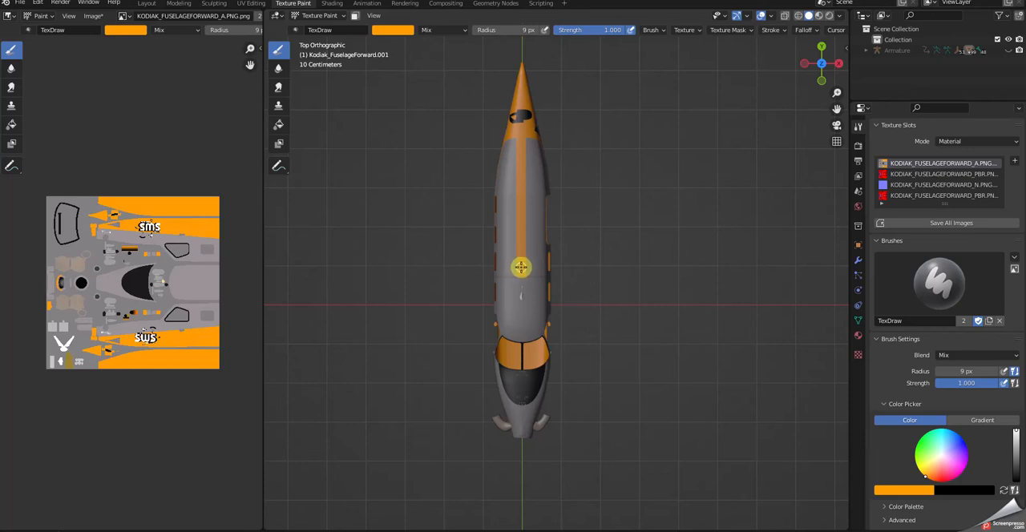
pyautogui.moveTo(520, 267); pyautogui.dragTo(521, 335)
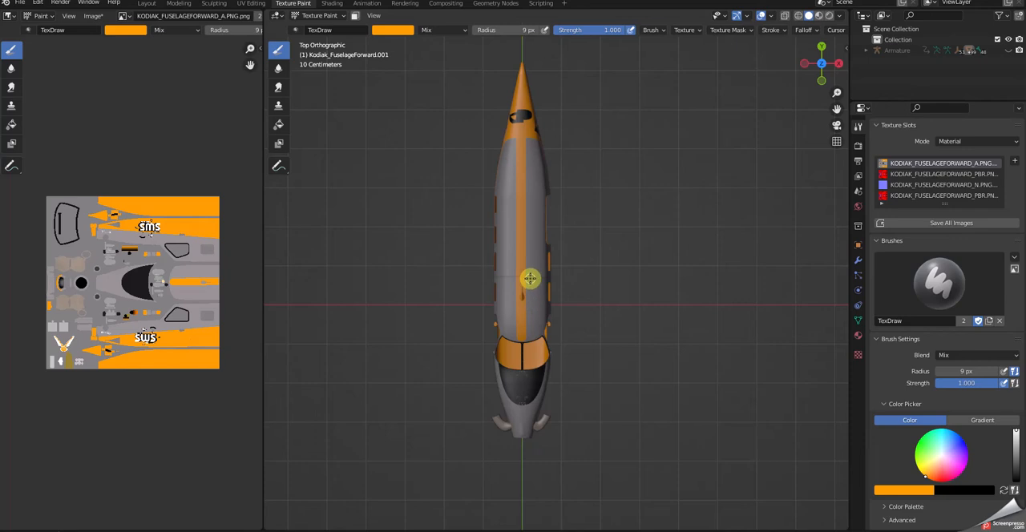
pyautogui.hotkey('ctrl', 'z')
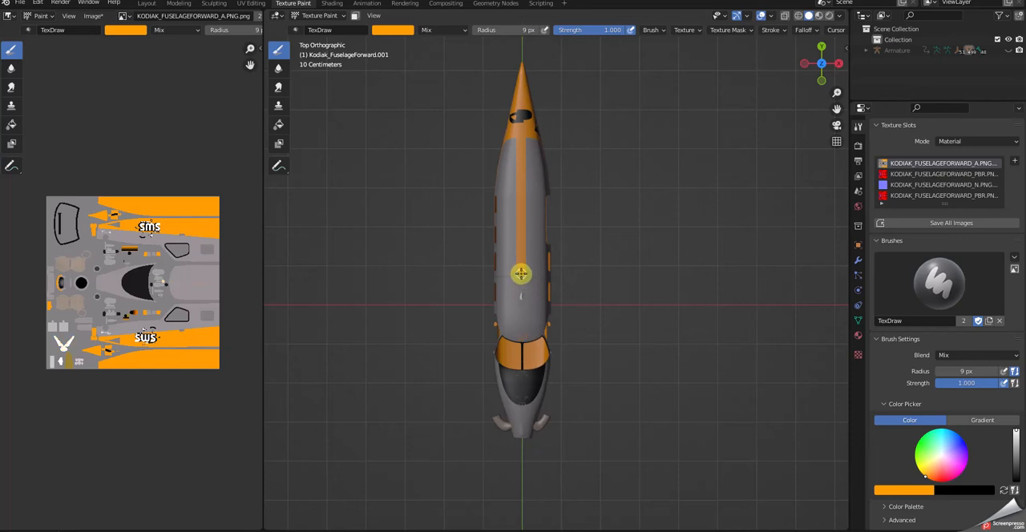
pyautogui.moveTo(520, 301); pyautogui.dragTo(522, 338)
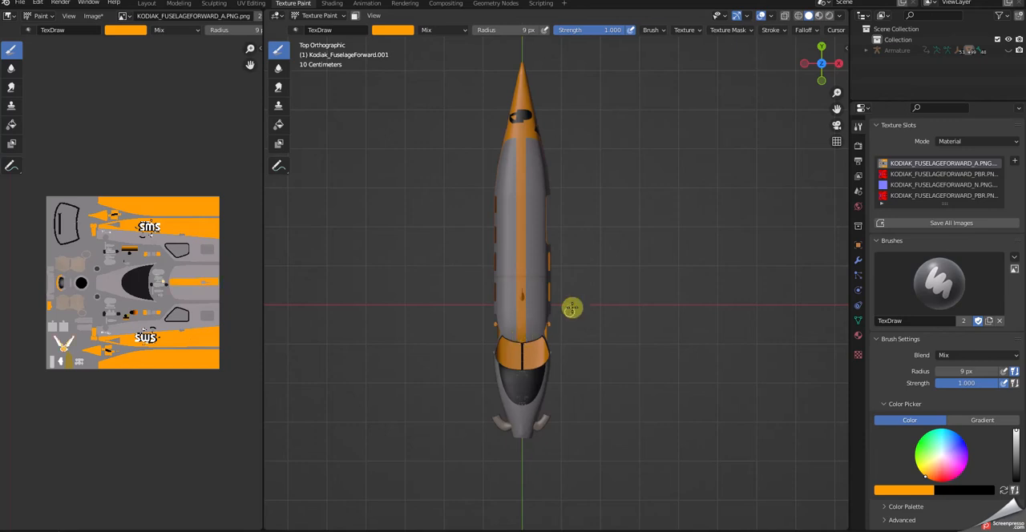
# Swap the brush colour to black and repaint the upper windshield frame where the orange stripe overlaps it.
pyautogui.moveTo(648, 321)
pyautogui.mouseDown(button='middle')
pyautogui.moveTo(660, 247)
pyautogui.moveTo(651, 227)
pyautogui.mouseUp(button='middle')
pyautogui.scroll(4, 643, 229)
pyautogui.moveTo(582, 218); pyautogui.dragTo(589, 257, button='middle')
pyautogui.scroll(3, 537, 314)
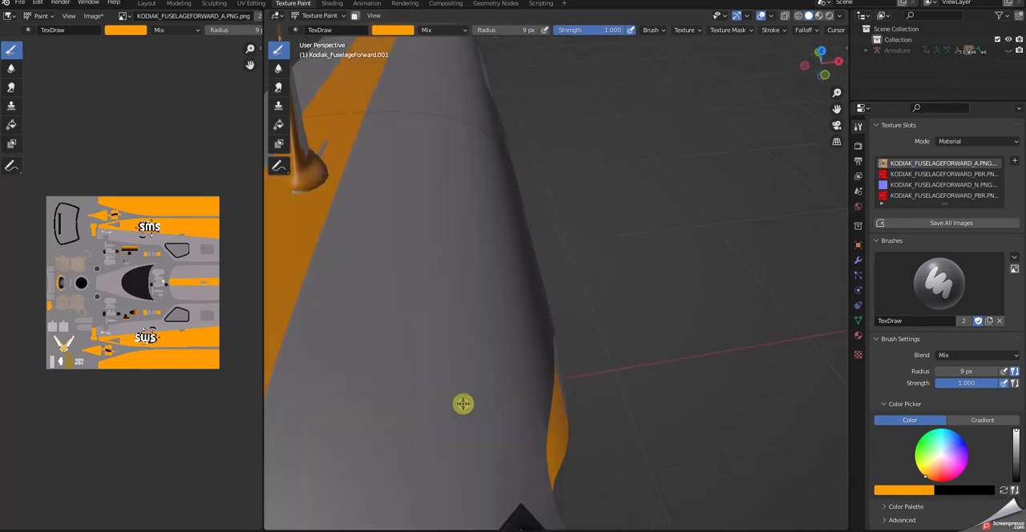
pyautogui.scroll(-1, 463, 403)
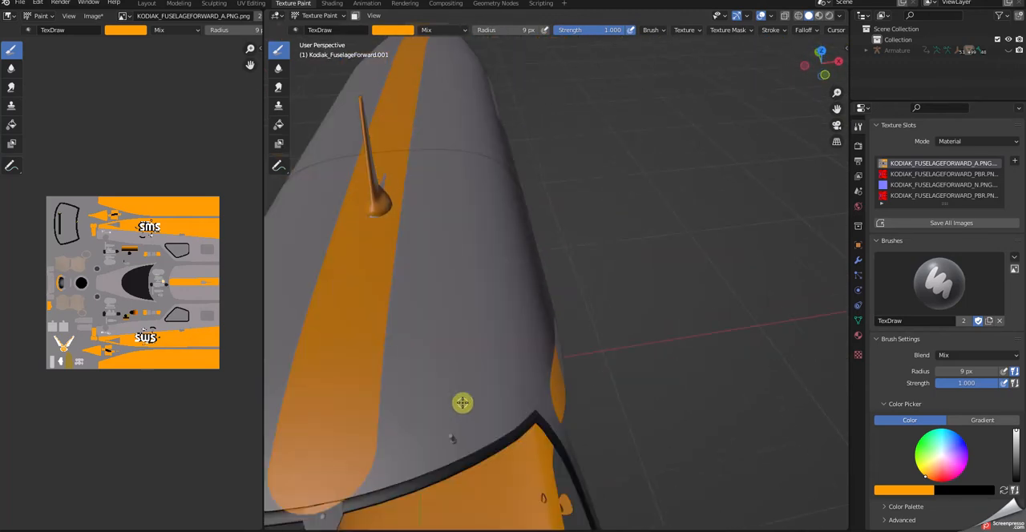
pyautogui.click(1004, 489)
pyautogui.moveTo(345, 472); pyautogui.dragTo(374, 462, button='middle')
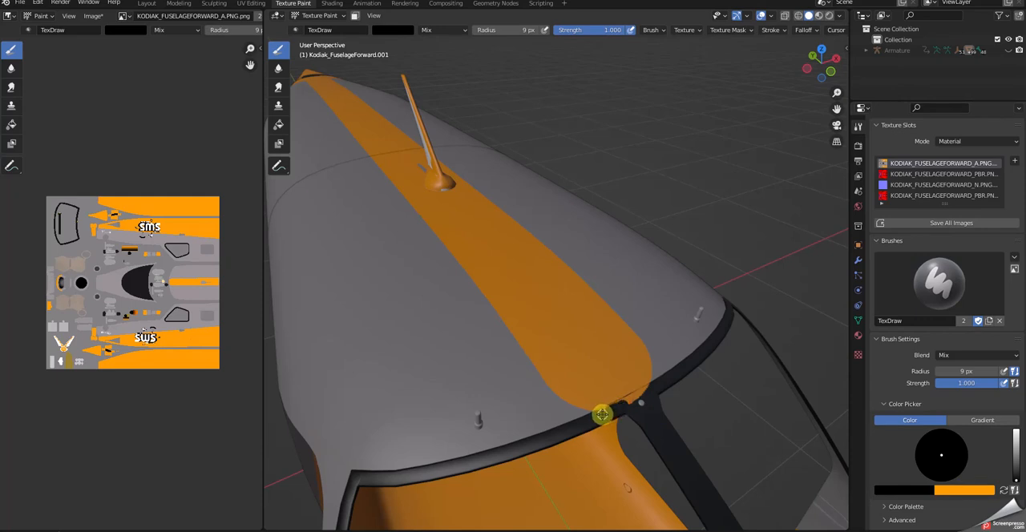
pyautogui.moveTo(599, 415); pyautogui.dragTo(650, 393)
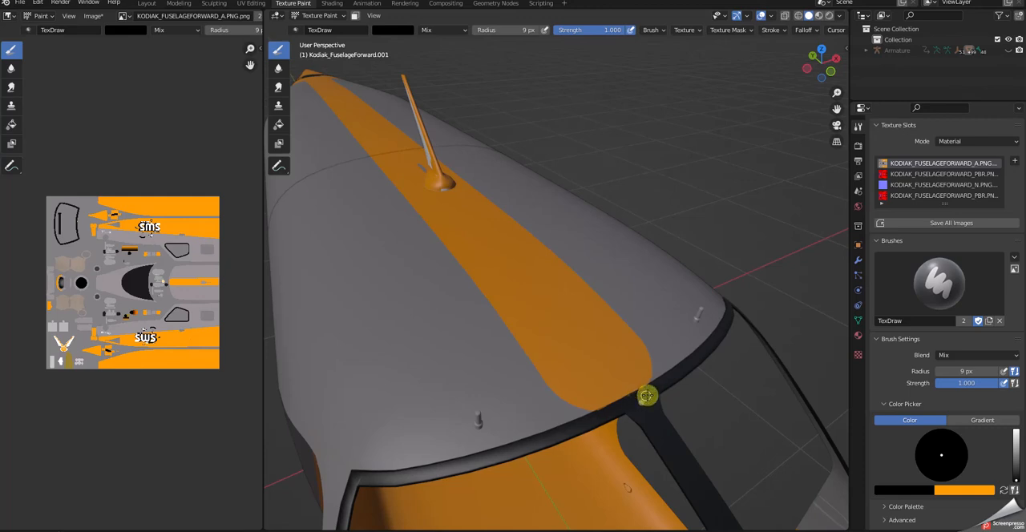
# Swap the brush colour back to orange and paint over the unpainted grey streak beside the roof antenna's base.
pyautogui.moveTo(717, 444)
pyautogui.mouseDown(button='middle')
pyautogui.moveTo(679, 445)
pyautogui.moveTo(683, 433)
pyautogui.moveTo(714, 490)
pyautogui.moveTo(777, 493)
pyautogui.moveTo(836, 472)
pyautogui.mouseUp(button='middle')
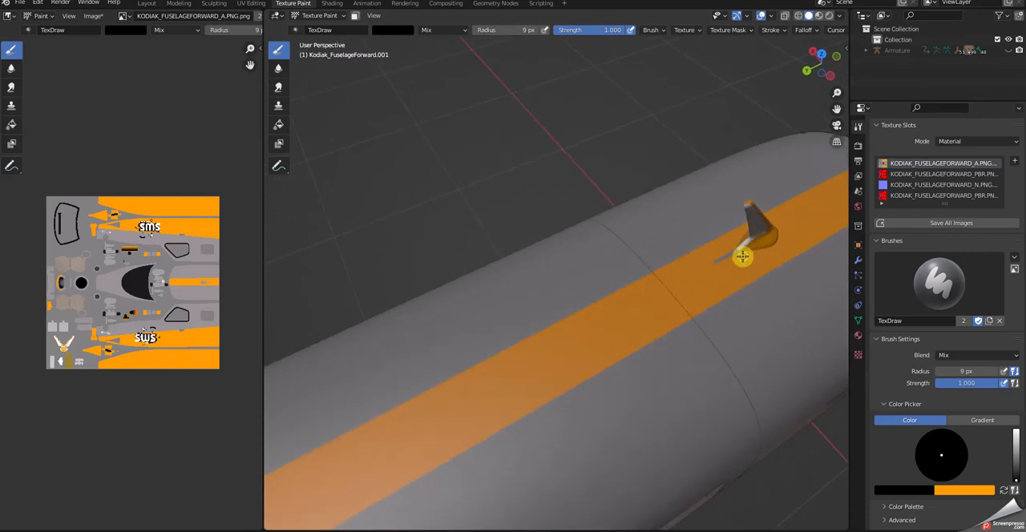
pyautogui.click(1004, 490)
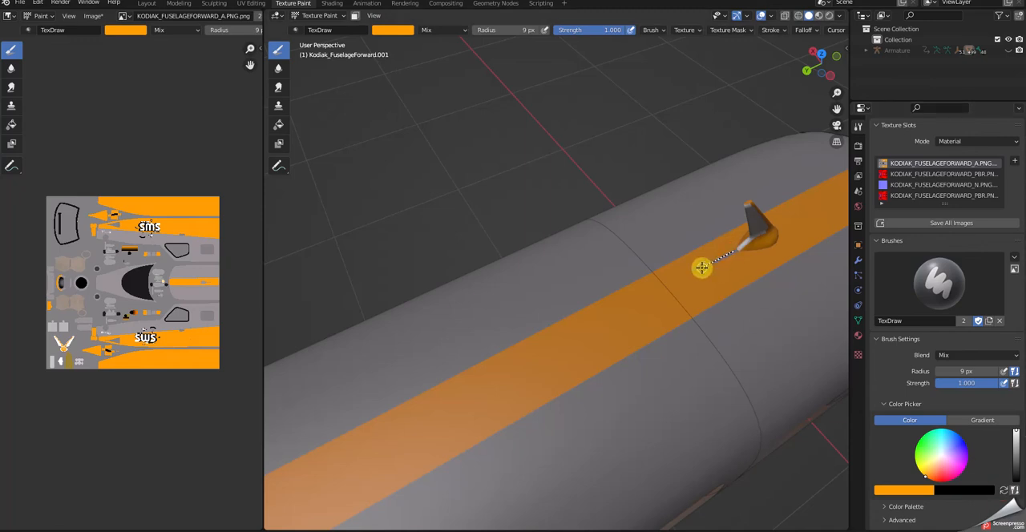
pyautogui.moveTo(721, 264); pyautogui.dragTo(669, 231, button='middle')
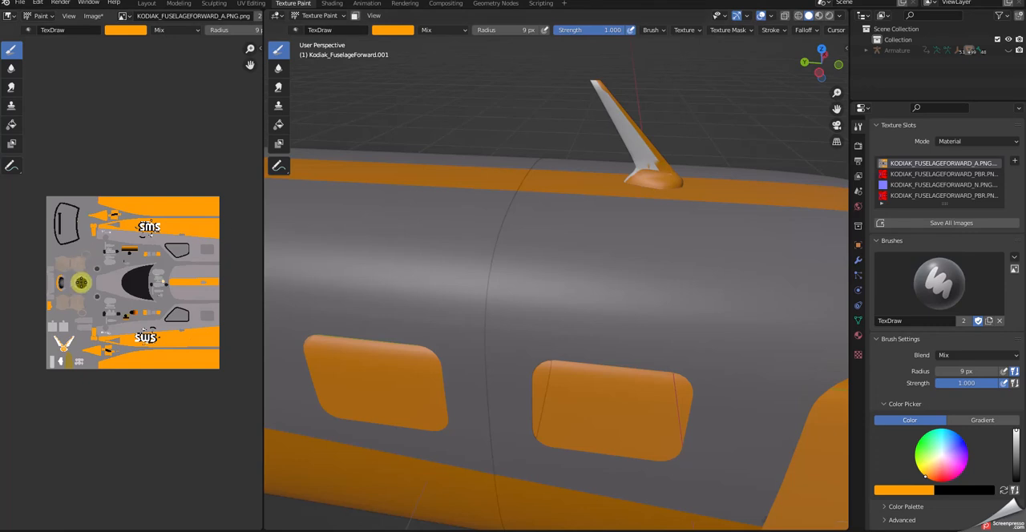
# Set the brush colour to white and paint a first stroke over the orange antenna base in the texture image.
pyautogui.scroll(6, 85, 295)
pyautogui.scroll(1, 85, 295)
pyautogui.scroll(-5, 157, 400)
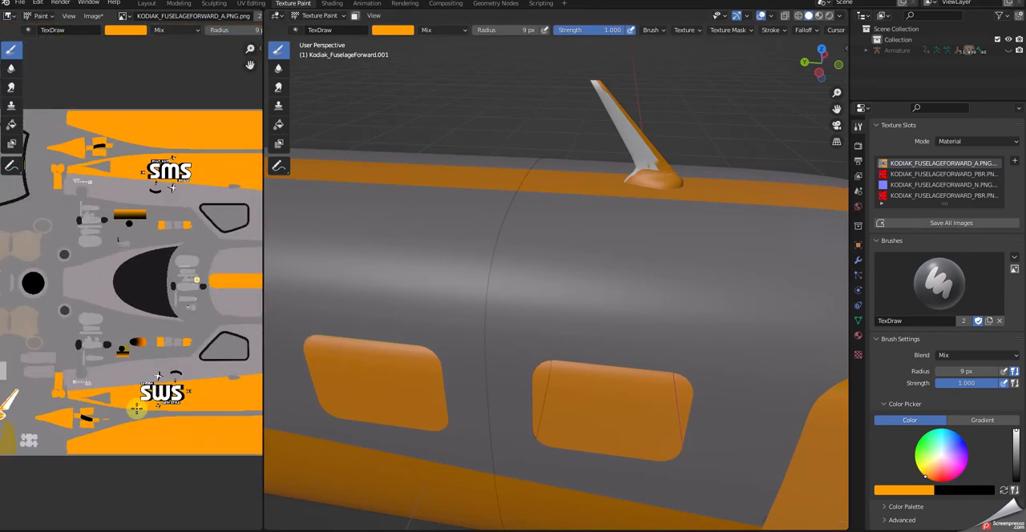
pyautogui.moveTo(92, 413); pyautogui.dragTo(221, 380, button='middle')
pyautogui.scroll(4, 167, 373)
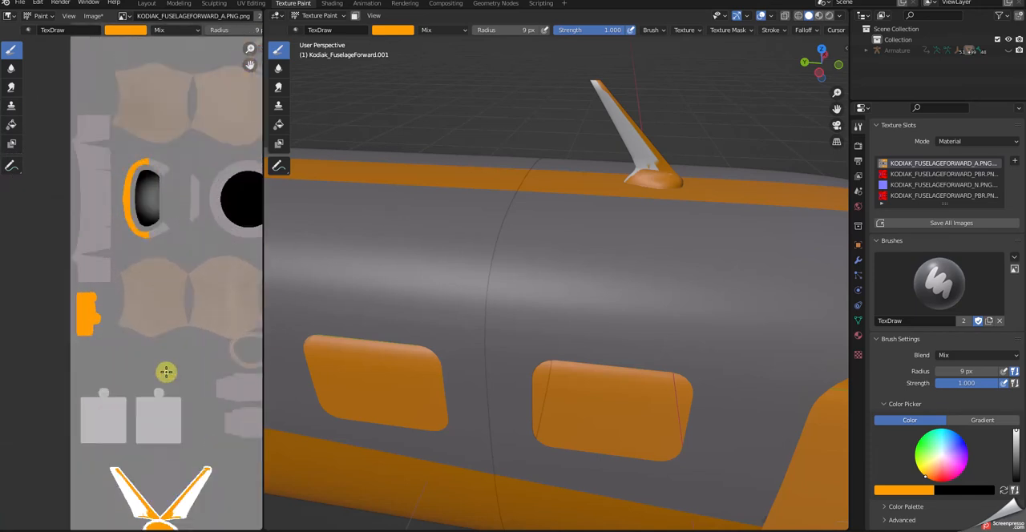
pyautogui.scroll(1, 166, 373)
pyautogui.moveTo(184, 423); pyautogui.dragTo(168, 157, button='middle')
pyautogui.scroll(6, 163, 320)
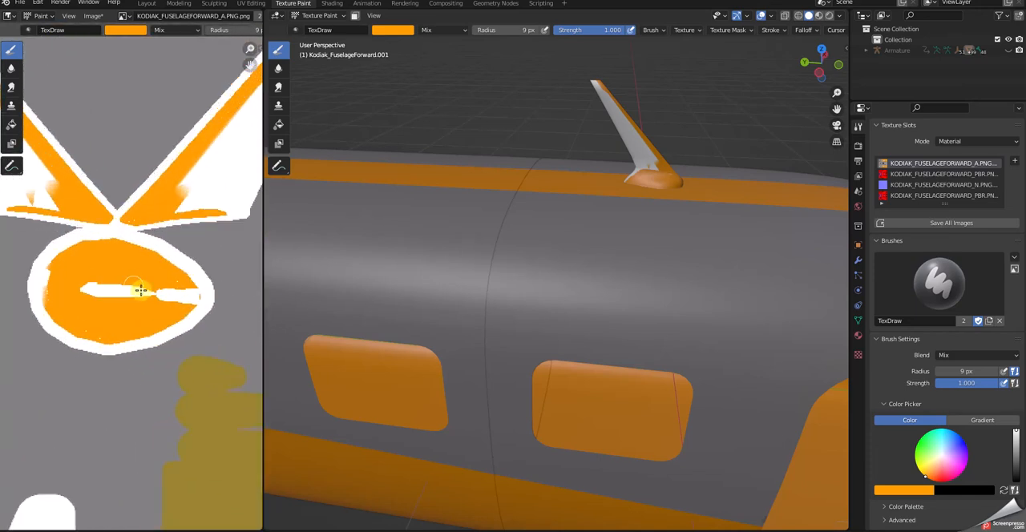
pyautogui.click(1004, 490)
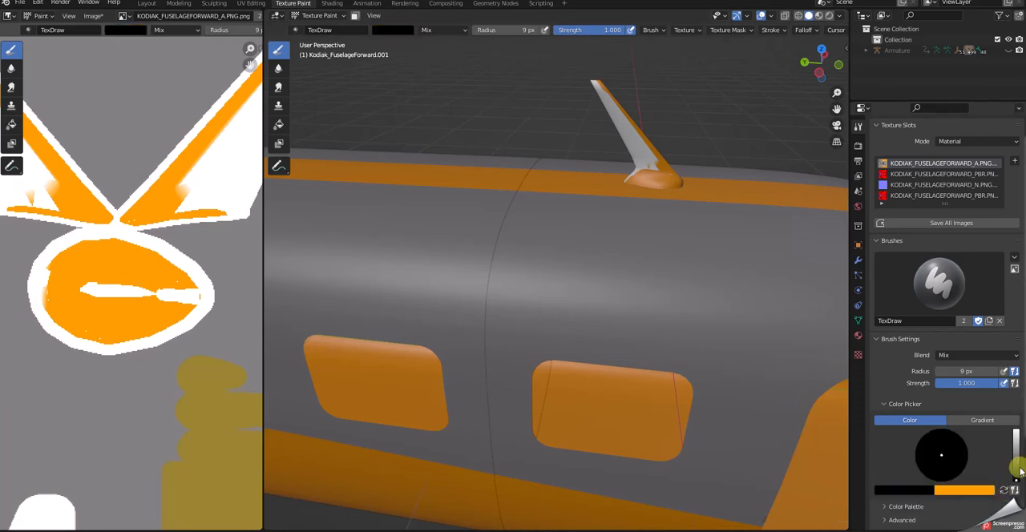
pyautogui.moveTo(1016, 481); pyautogui.dragTo(1016, 431)
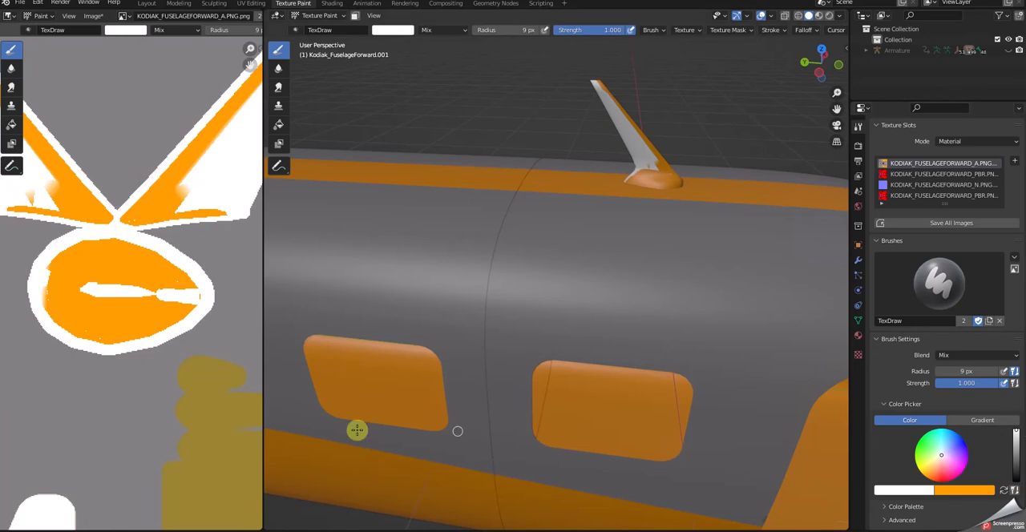
pyautogui.moveTo(52, 250); pyautogui.dragTo(55, 302)
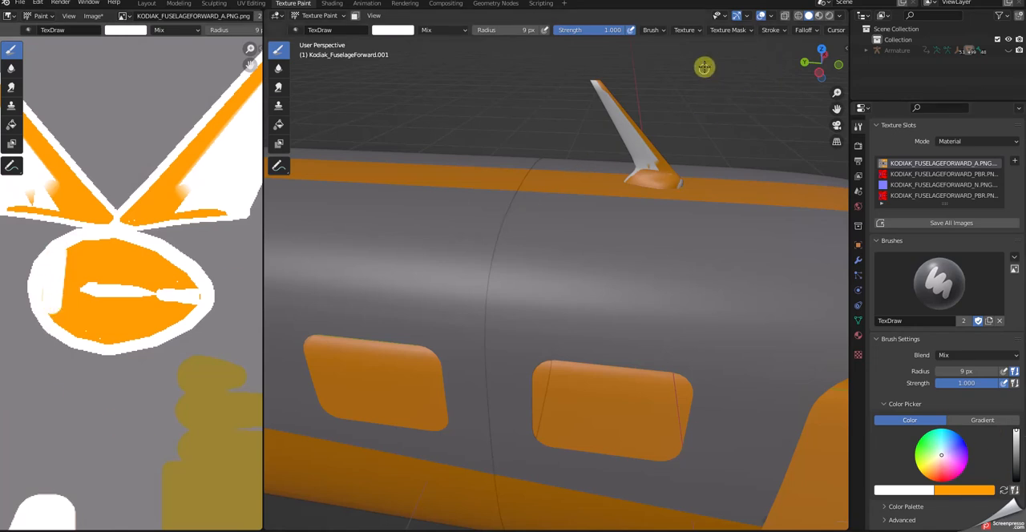
# Set the stroke method to Space and cover the remaining orange on the antenna base with white.
pyautogui.click(661, 32)
pyautogui.click(768, 29)
pyautogui.click(774, 28)
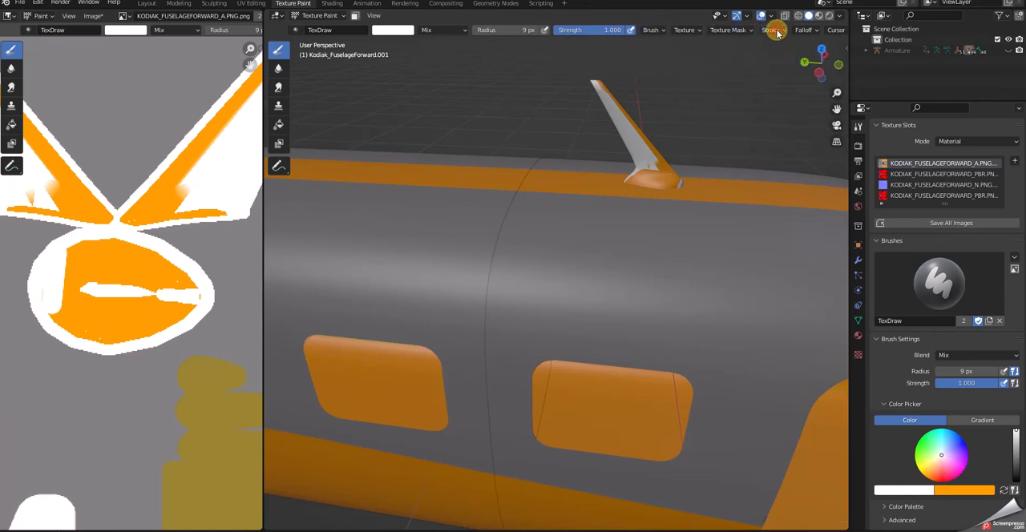
pyautogui.click(775, 29)
pyautogui.click(826, 51)
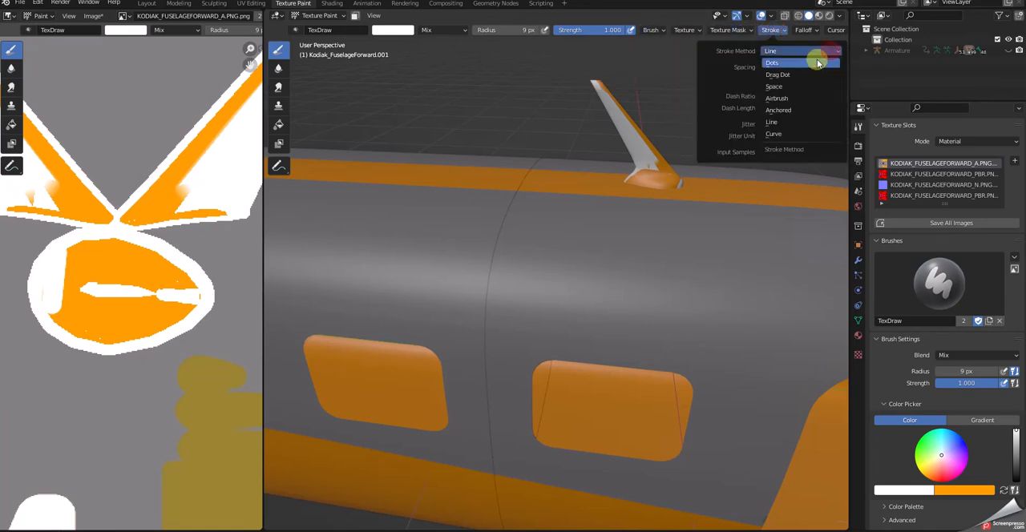
pyautogui.click(781, 93)
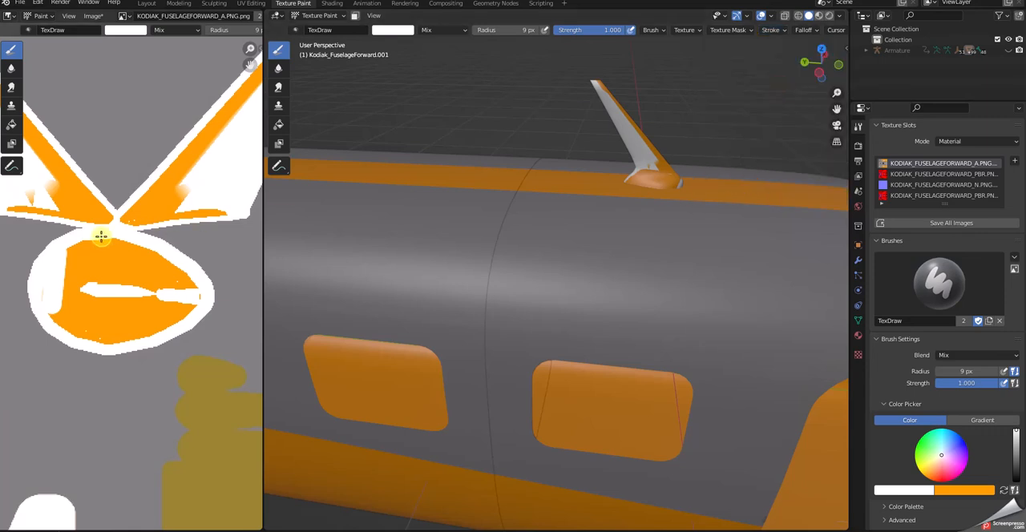
pyautogui.moveTo(71, 249); pyautogui.dragTo(127, 247)
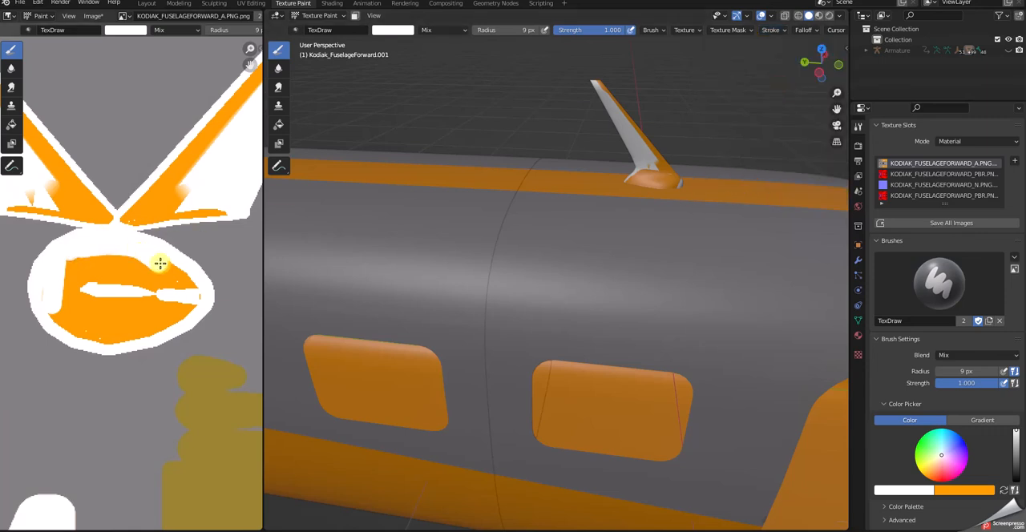
pyautogui.moveTo(193, 307); pyautogui.dragTo(97, 337)
pyautogui.moveTo(57, 295)
pyautogui.mouseDown()
pyautogui.moveTo(72, 263)
pyautogui.moveTo(77, 307)
pyautogui.moveTo(93, 288)
pyautogui.moveTo(101, 312)
pyautogui.moveTo(115, 286)
pyautogui.moveTo(125, 323)
pyautogui.moveTo(124, 249)
pyautogui.moveTo(142, 320)
pyautogui.moveTo(149, 267)
pyautogui.moveTo(158, 320)
pyautogui.moveTo(164, 299)
pyautogui.mouseUp()
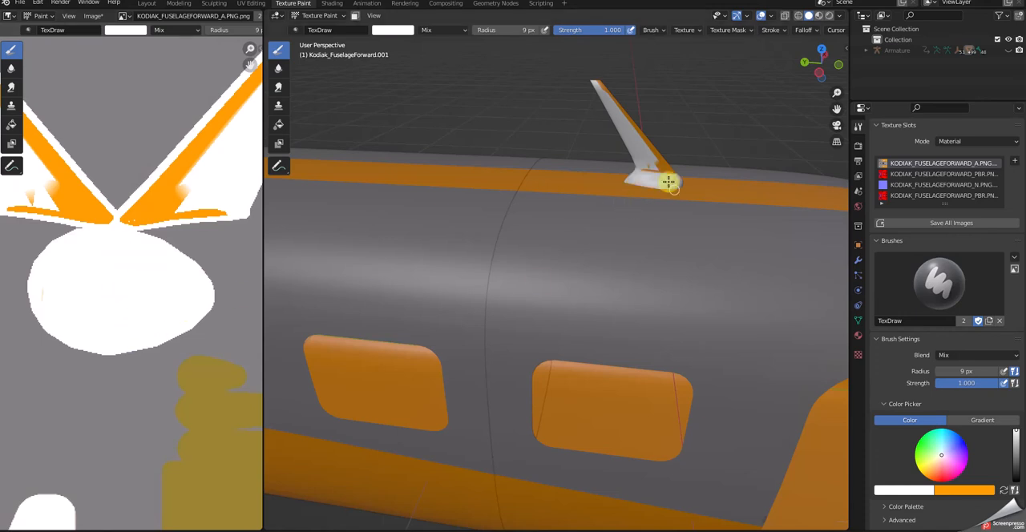
# Set the stroke method to Line and paint over the orange on one antenna blade side in white, from base to tip.
pyautogui.moveTo(194, 178); pyautogui.dragTo(104, 284, button='middle')
pyautogui.scroll(-2, 105, 283)
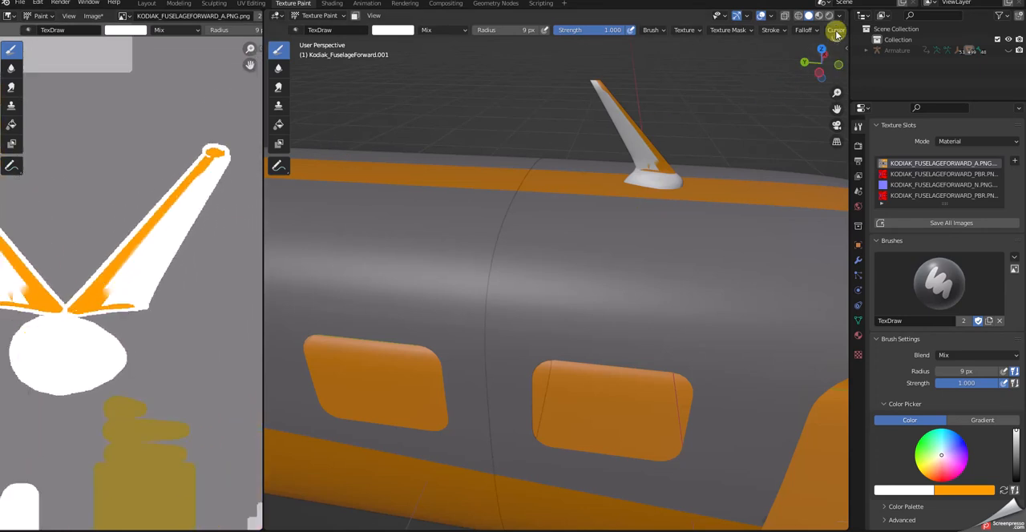
pyautogui.click(804, 30)
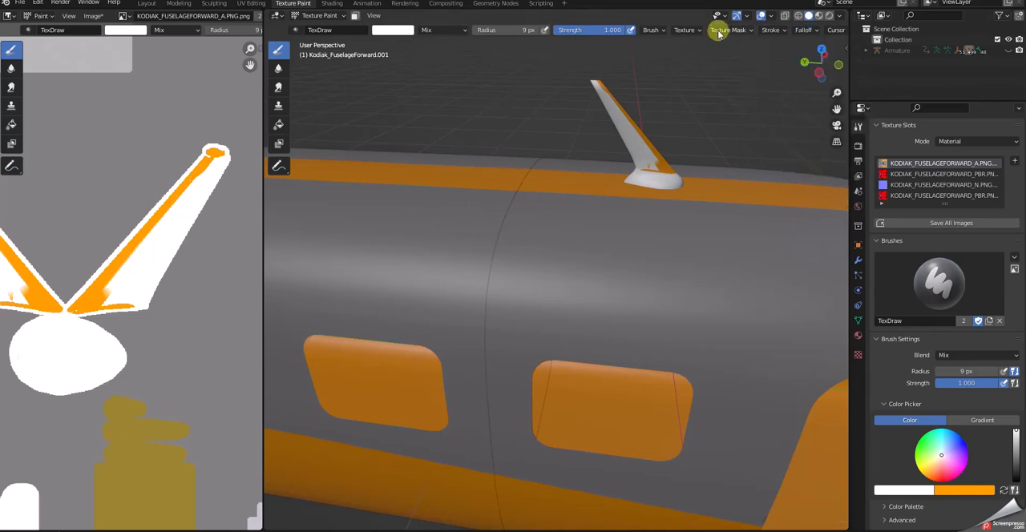
pyautogui.click(772, 29)
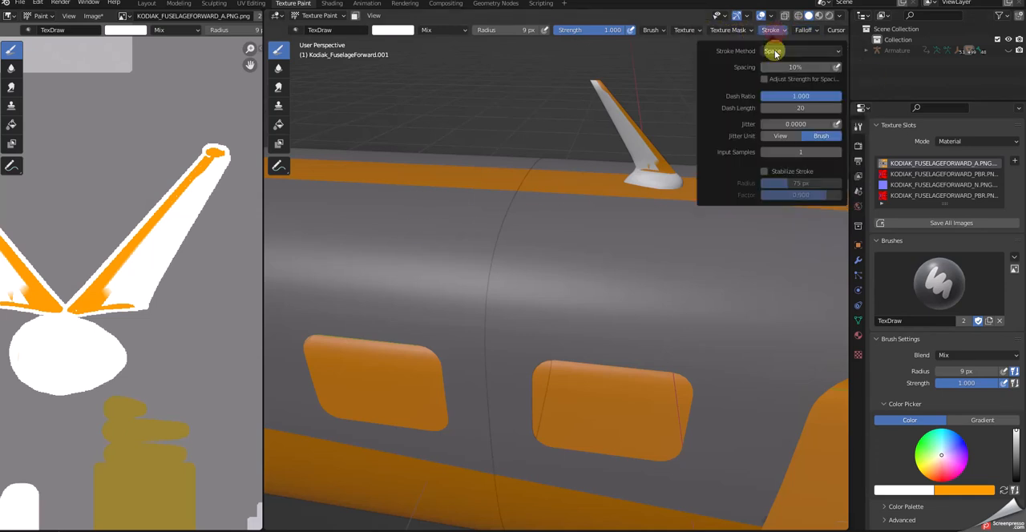
pyautogui.click(835, 51)
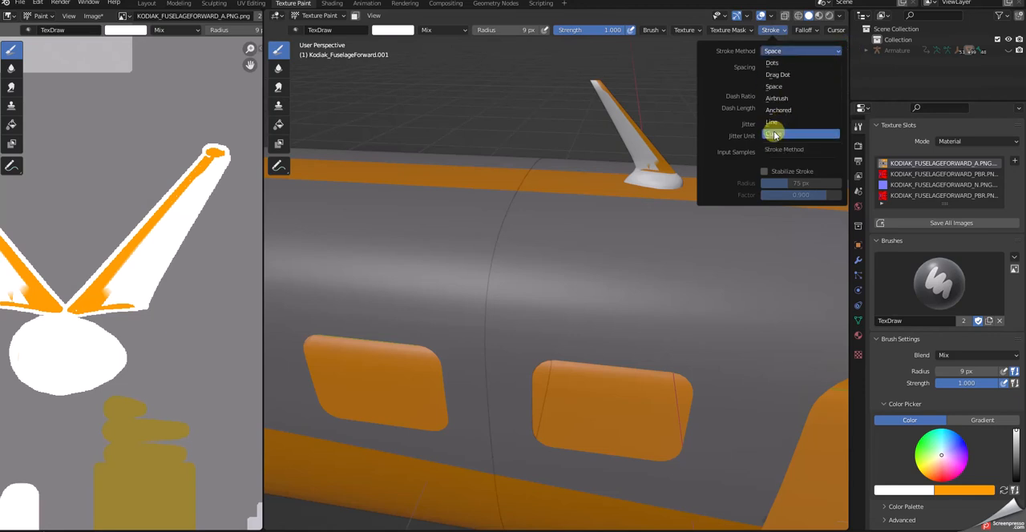
pyautogui.scroll(-4, 971, 463)
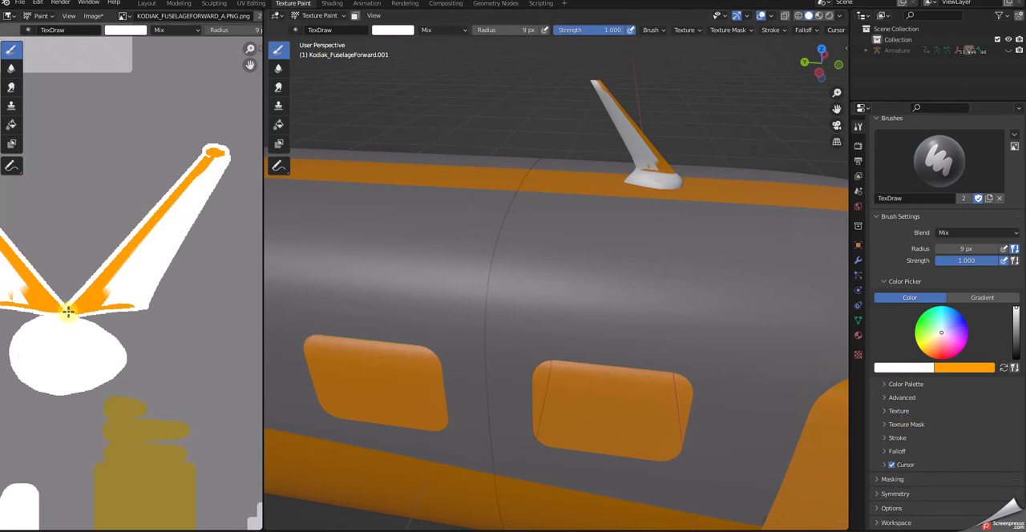
pyautogui.moveTo(68, 311); pyautogui.dragTo(214, 153)
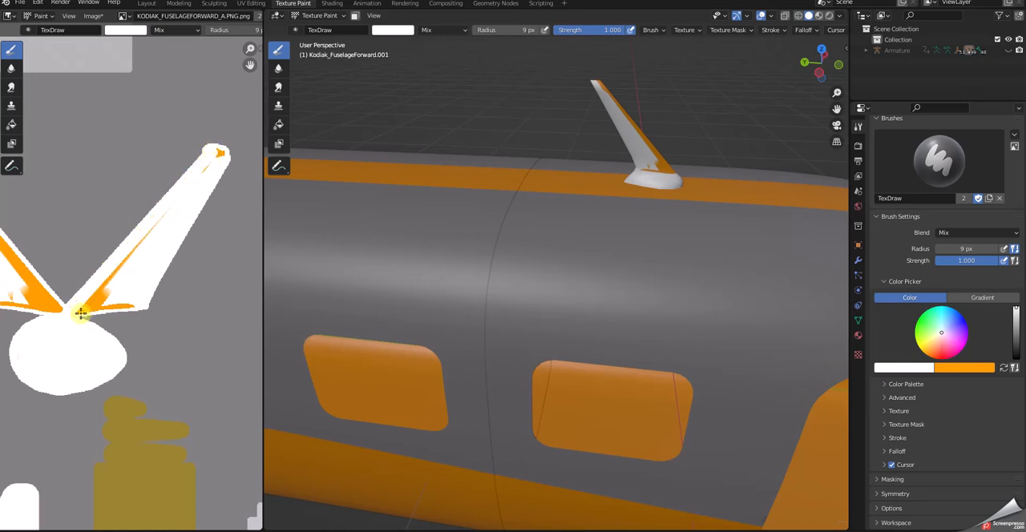
pyautogui.moveTo(77, 309); pyautogui.dragTo(219, 154)
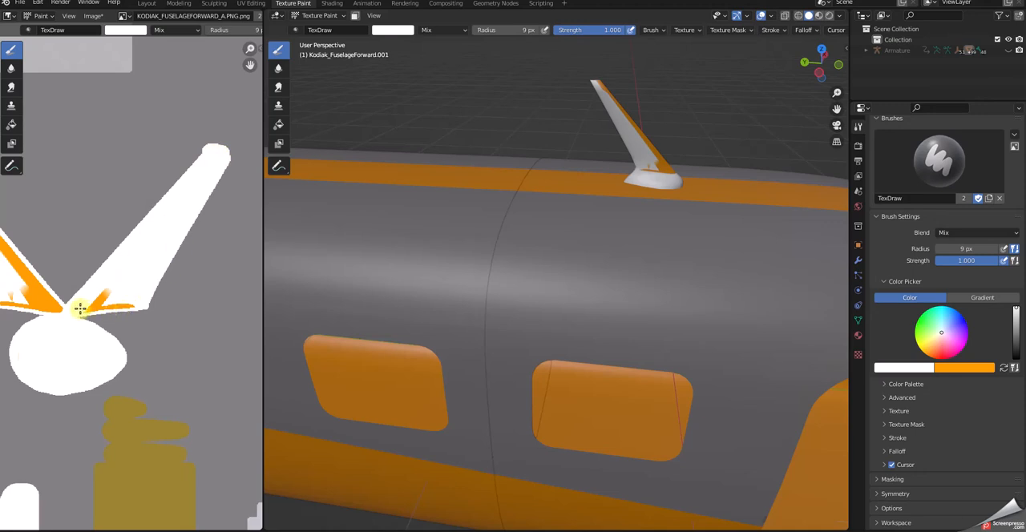
pyautogui.moveTo(80, 308); pyautogui.dragTo(132, 303)
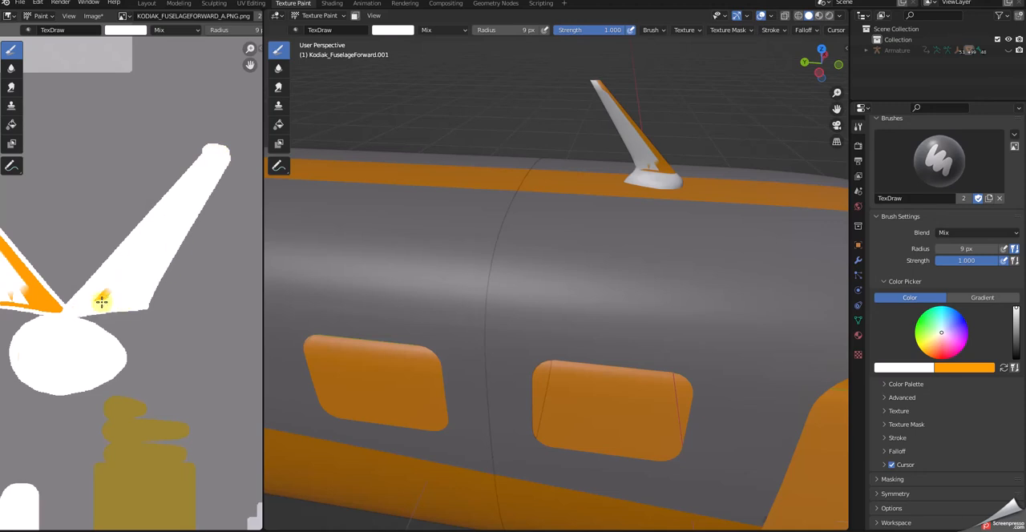
# Paint the other antenna blade side white in the texture image, covering the orange along its edge and root.
pyautogui.moveTo(104, 317); pyautogui.dragTo(228, 299, button='middle')
pyautogui.moveTo(193, 305); pyautogui.dragTo(59, 149)
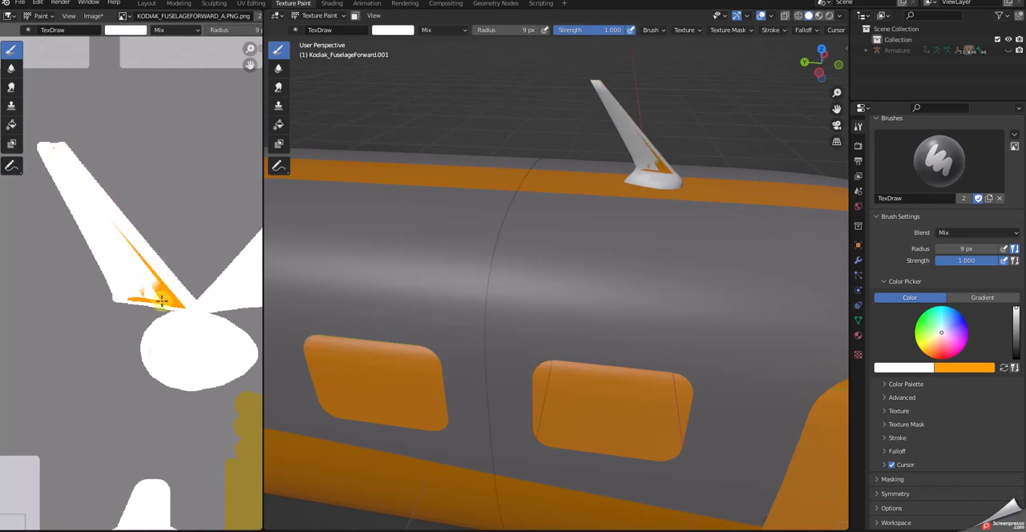
pyautogui.moveTo(151, 277); pyautogui.dragTo(117, 230)
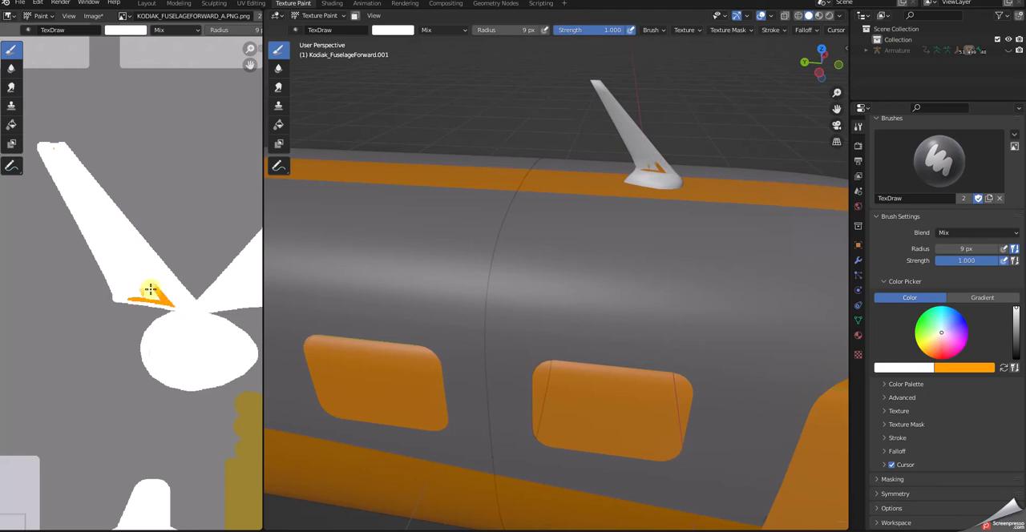
pyautogui.moveTo(126, 296); pyautogui.dragTo(126, 295)
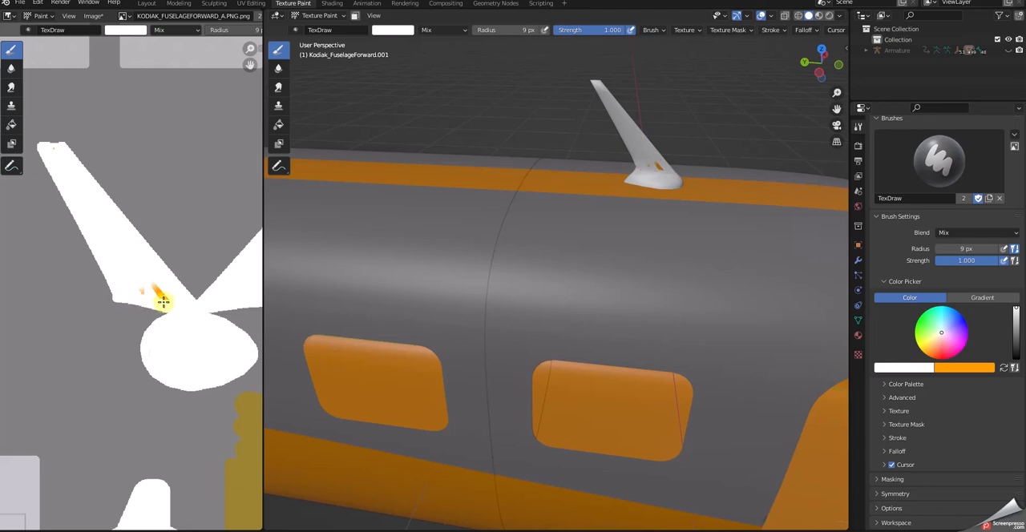
pyautogui.click(145, 296)
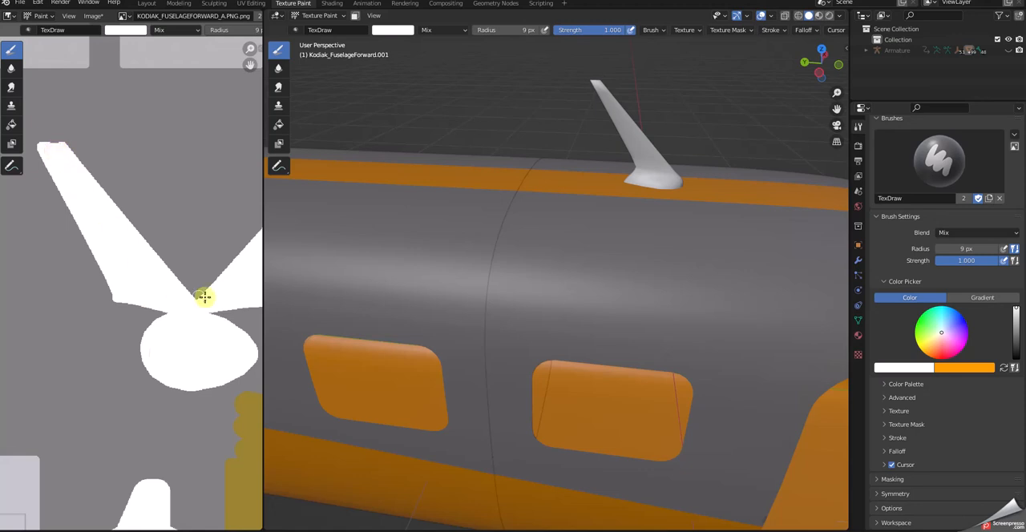
pyautogui.scroll(-5, 228, 305)
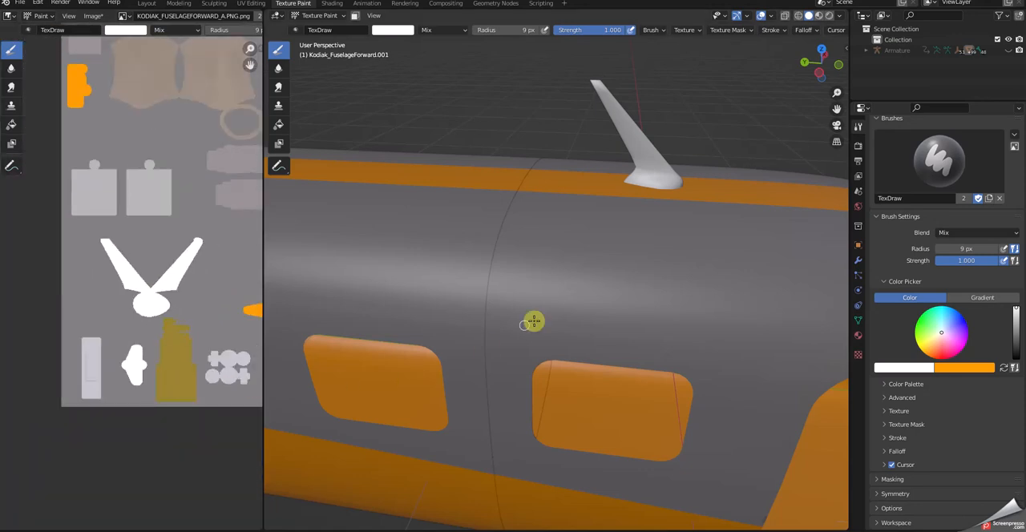
# Swap the brush colour to orange and paint a thick diagonal stripe from the roof stripe by the antenna down to the fuselage seam.
pyautogui.moveTo(577, 293); pyautogui.dragTo(830, 321, button='middle')
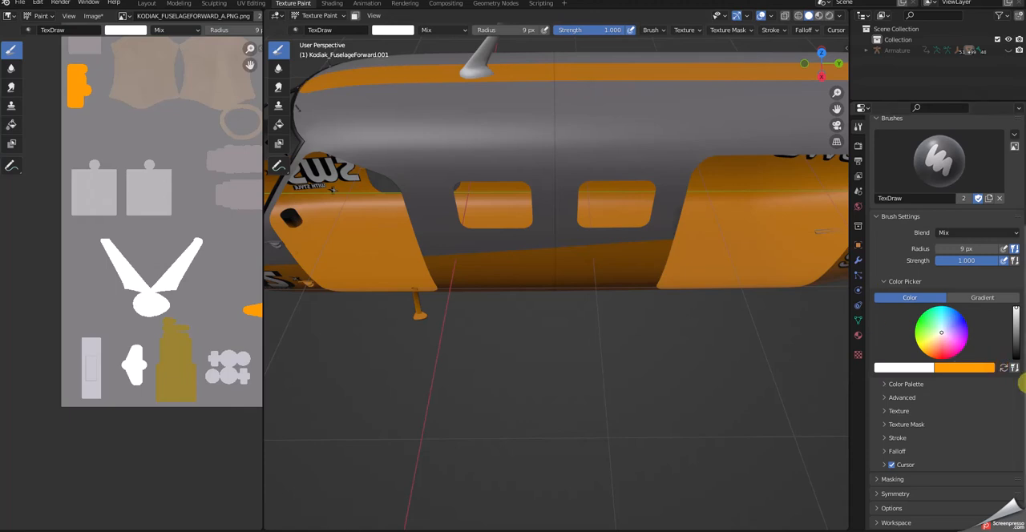
pyautogui.click(1003, 368)
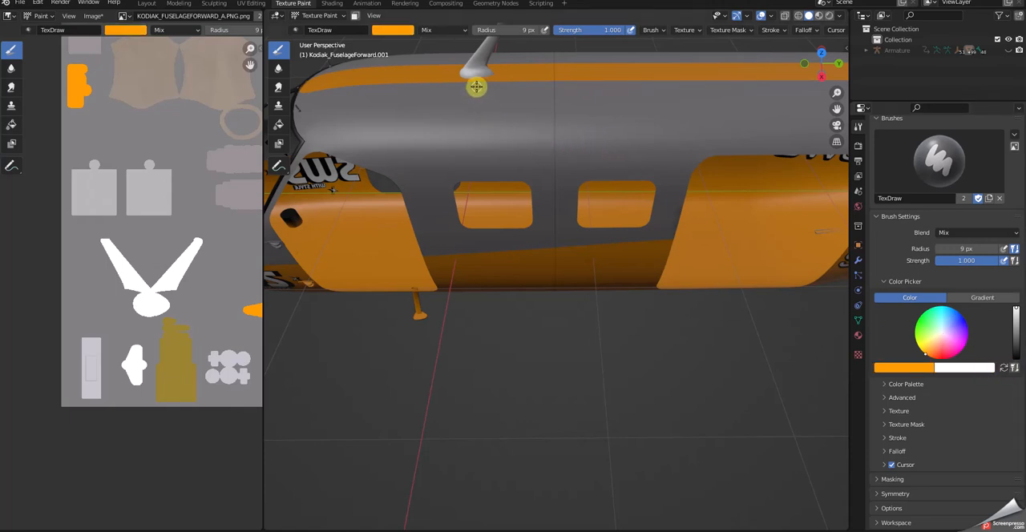
pyautogui.moveTo(476, 84); pyautogui.dragTo(560, 154)
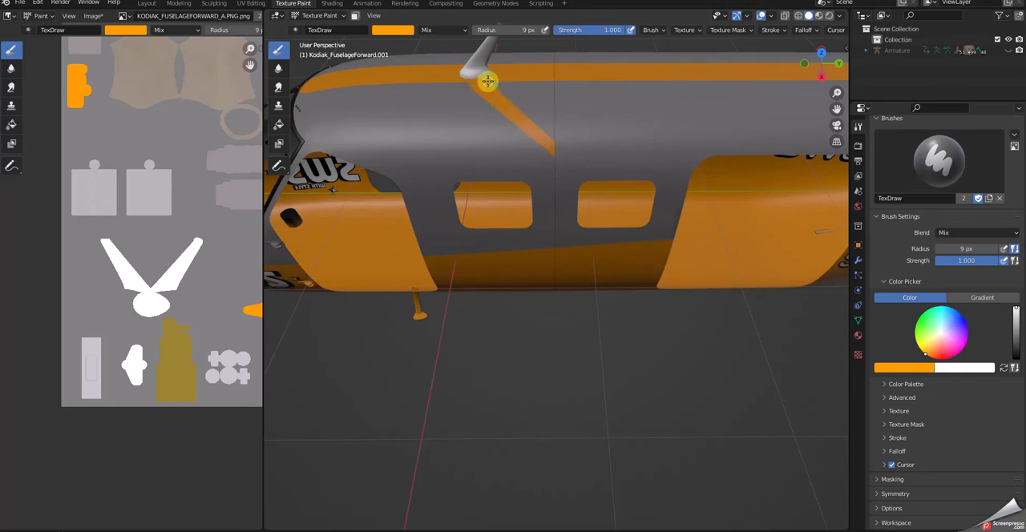
pyautogui.moveTo(499, 83); pyautogui.dragTo(565, 135)
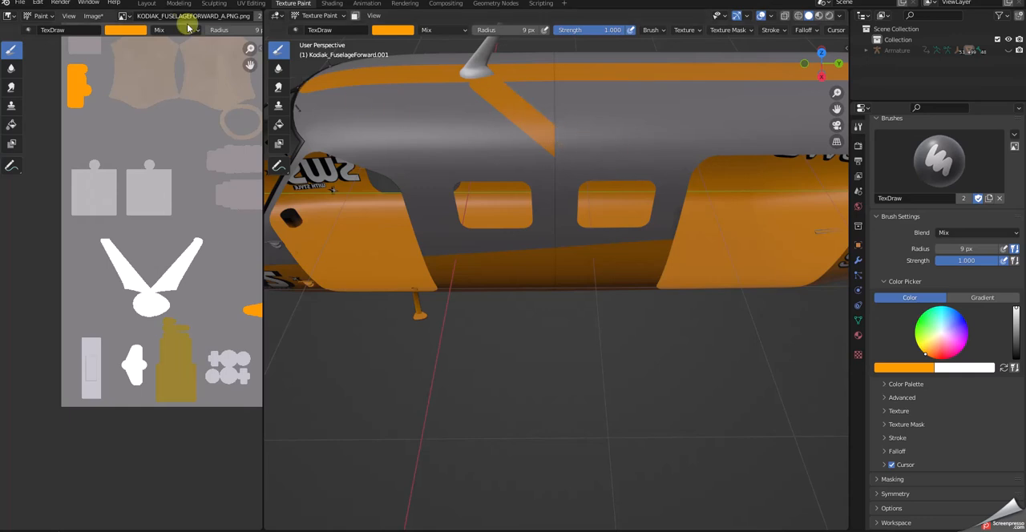
# Make the rear fuselage section the paint target and paint a mirrored orange diagonal from the seam up to the roof stripe, forming a V.
pyautogui.click(148, 4)
pyautogui.click(572, 218)
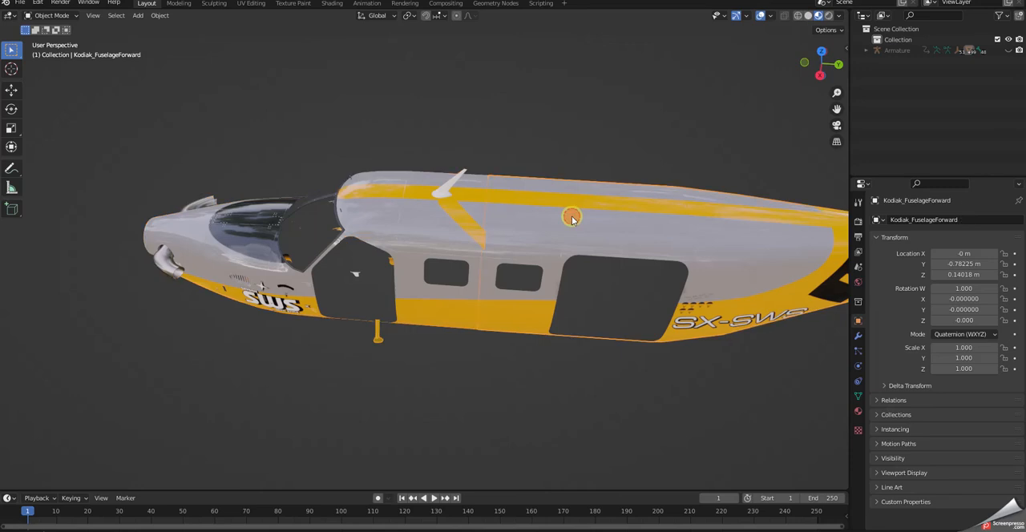
pyautogui.click(293, 4)
pyautogui.moveTo(556, 130); pyautogui.dragTo(635, 76)
pyautogui.moveTo(558, 137)
pyautogui.mouseDown()
pyautogui.moveTo(630, 85)
pyautogui.moveTo(560, 147)
pyautogui.moveTo(647, 92)
pyautogui.mouseUp()
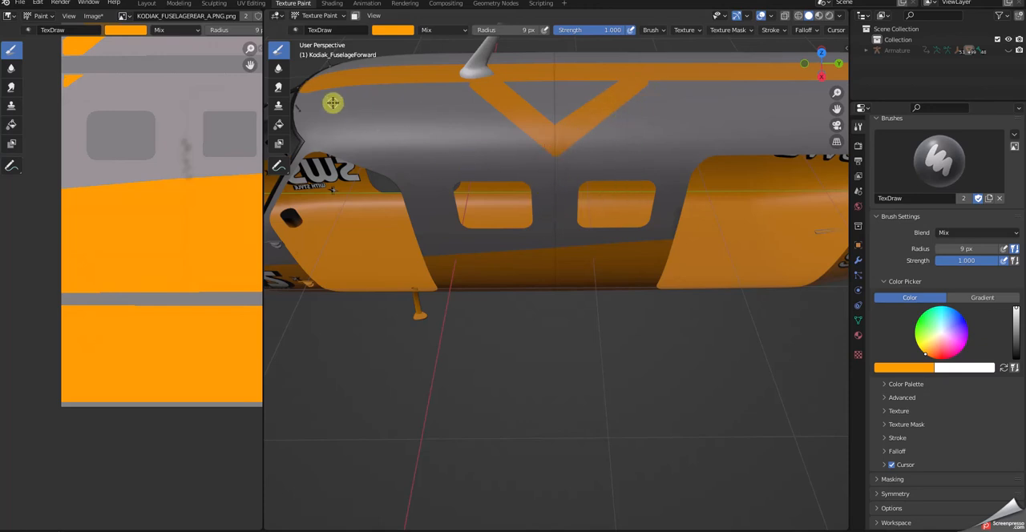
# Paint overlapping straight orange strokes behind the V above the rear door, forming a wedge that widens toward the tail.
pyautogui.moveTo(337, 106); pyautogui.dragTo(449, 123)
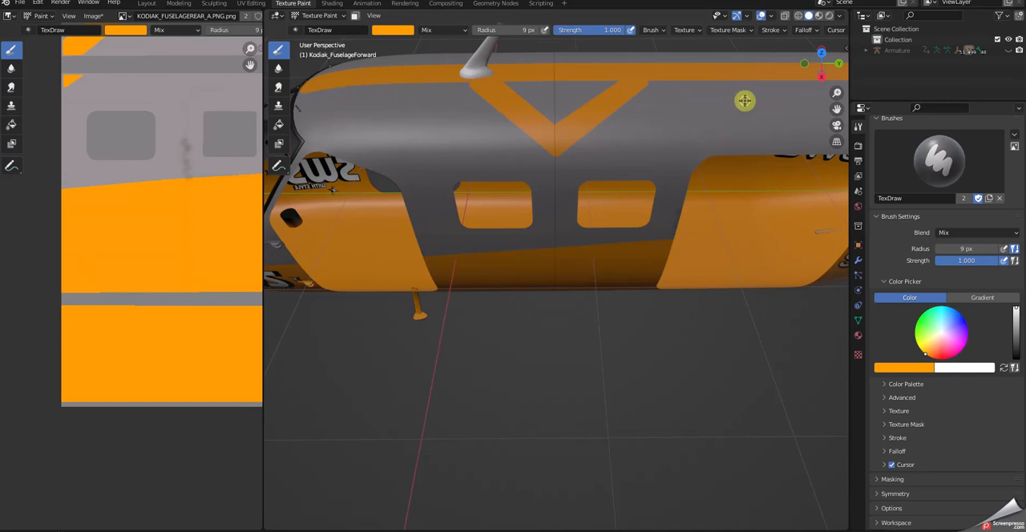
pyautogui.moveTo(791, 101)
pyautogui.mouseDown()
pyautogui.moveTo(620, 137)
pyautogui.moveTo(798, 102)
pyautogui.mouseUp()
pyautogui.moveTo(629, 143); pyautogui.dragTo(815, 121)
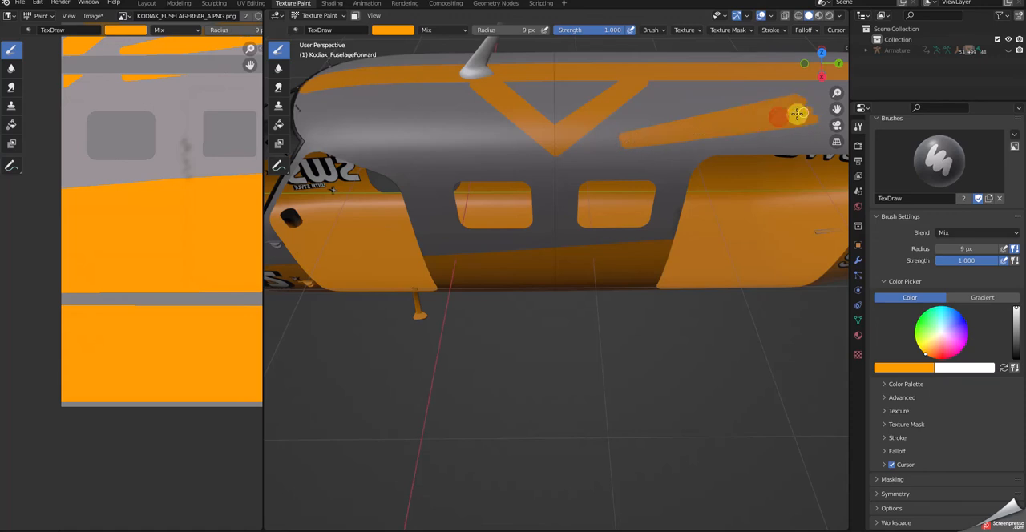
pyautogui.moveTo(635, 138); pyautogui.dragTo(799, 101)
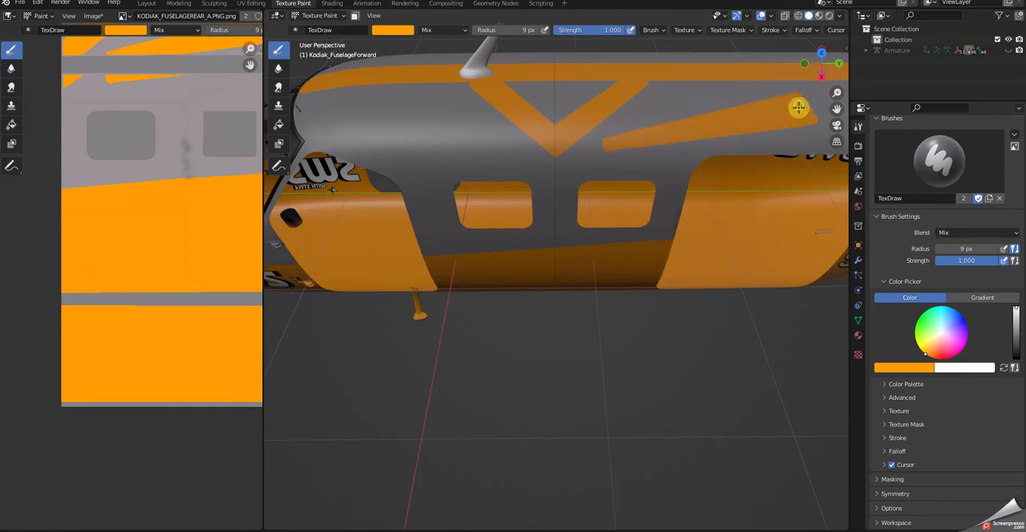
# Swap the brush colours and sample the fuselage grey from the texture image as the active colour.
pyautogui.click(1004, 368)
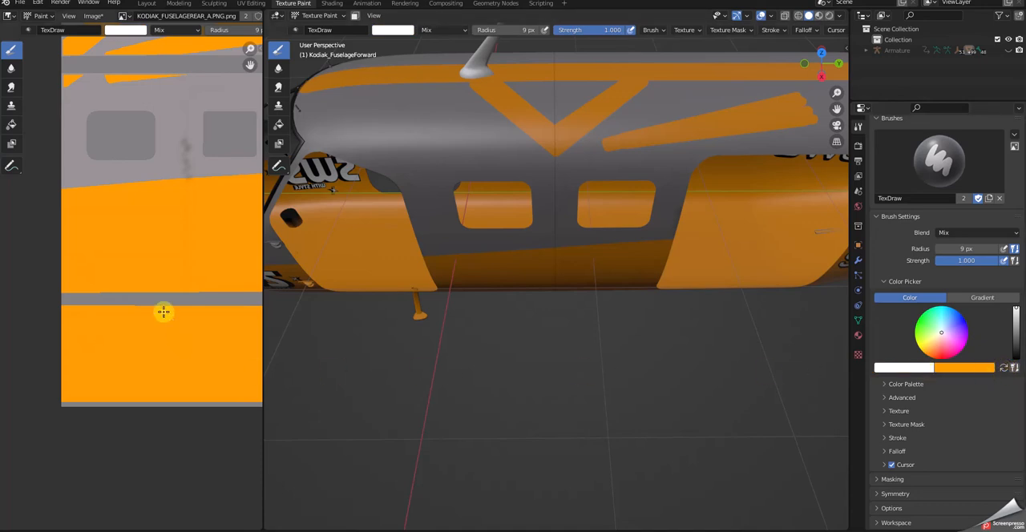
pyautogui.click(908, 369)
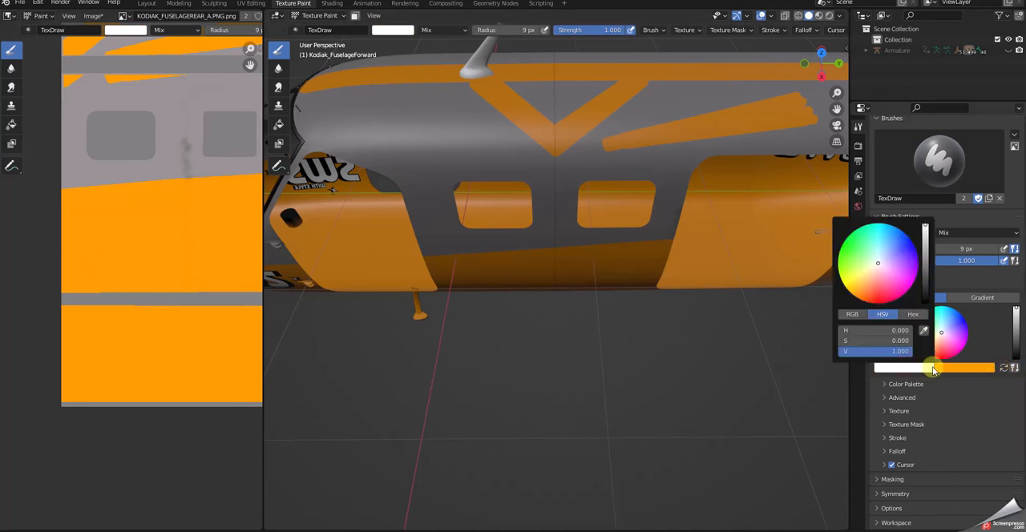
pyautogui.click(926, 332)
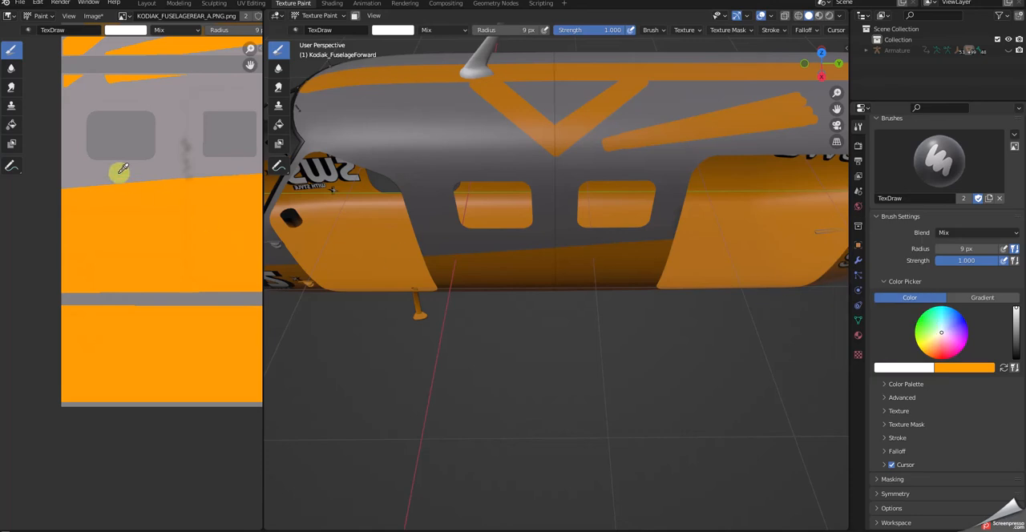
pyautogui.click(71, 152)
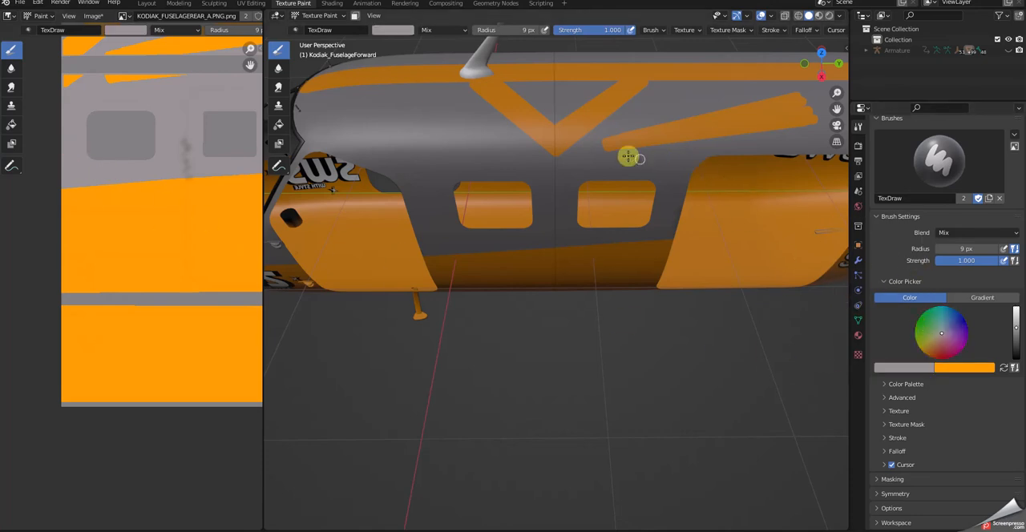
# Trim the orange wedge with straight grey lines along both long edges, its front tip and its rear end.
pyautogui.moveTo(601, 143); pyautogui.dragTo(792, 90)
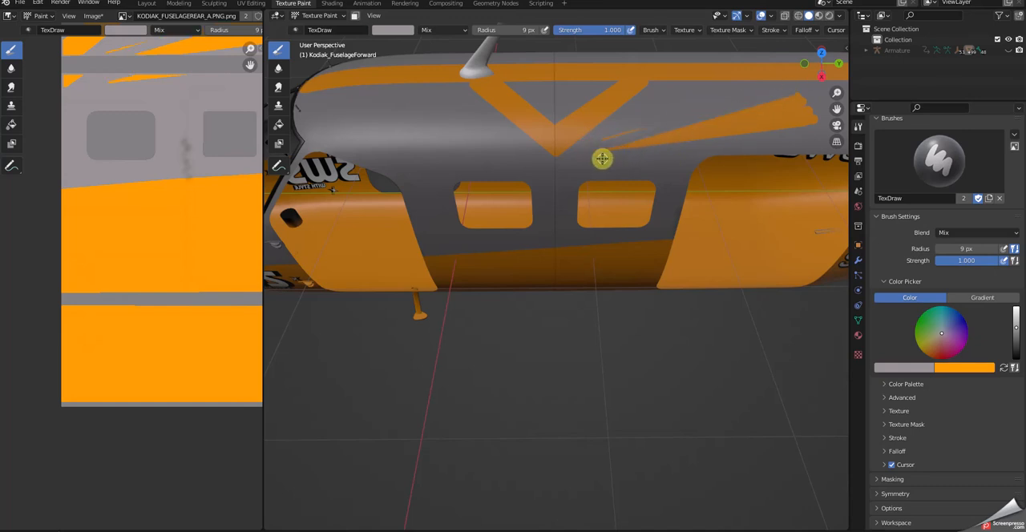
pyautogui.moveTo(598, 154); pyautogui.dragTo(818, 122)
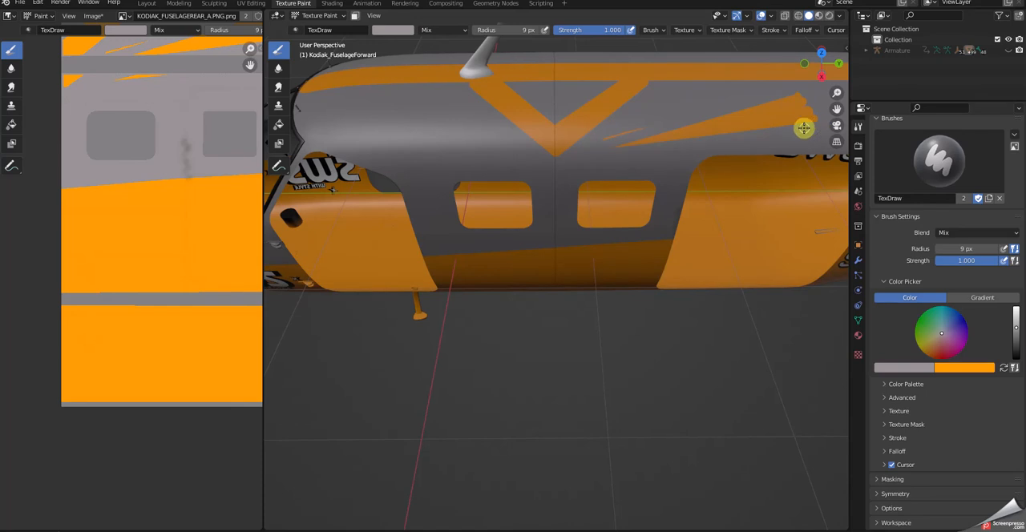
pyautogui.moveTo(599, 140); pyautogui.dragTo(651, 125)
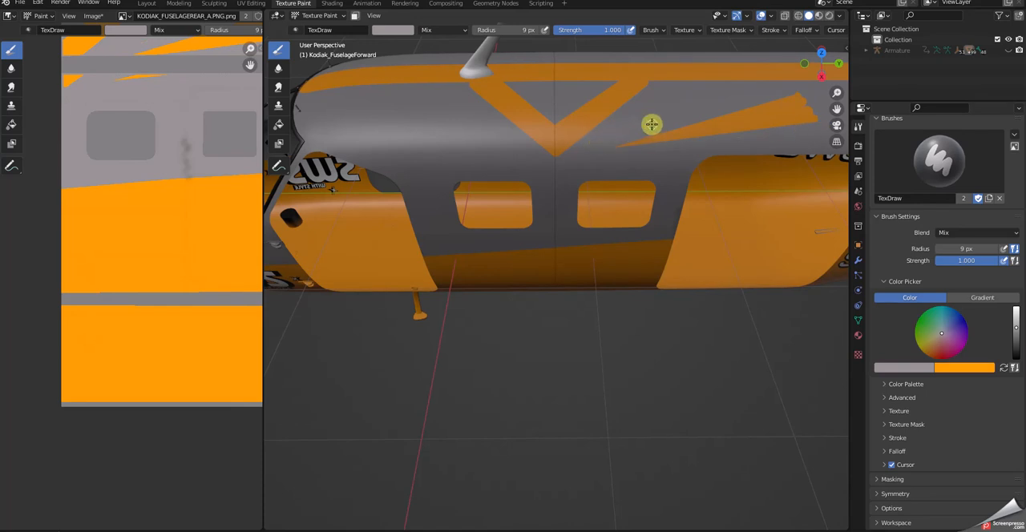
pyautogui.moveTo(792, 92); pyautogui.dragTo(819, 123)
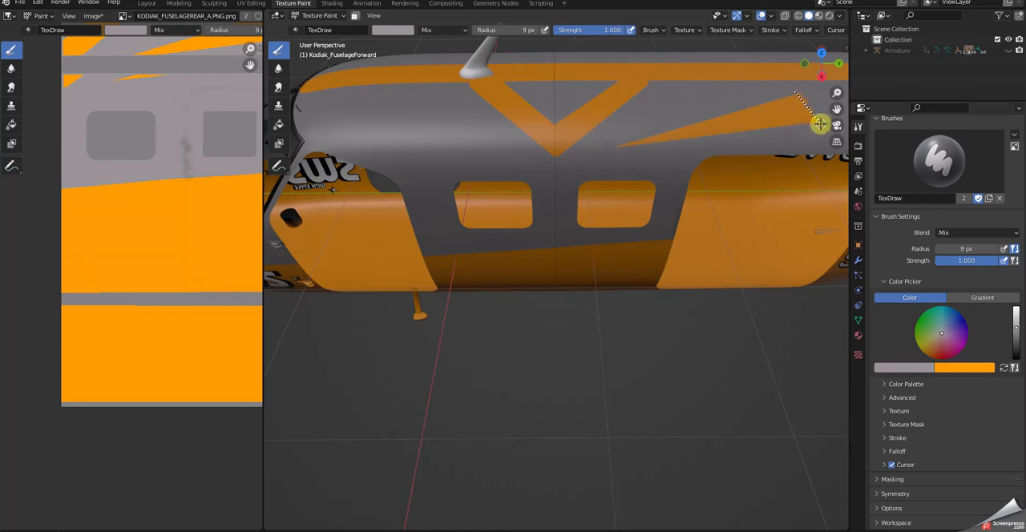
# Swap the brush colour back to orange and inspect where the V diagonals meet the roof stripe.
pyautogui.scroll(-2, 806, 175)
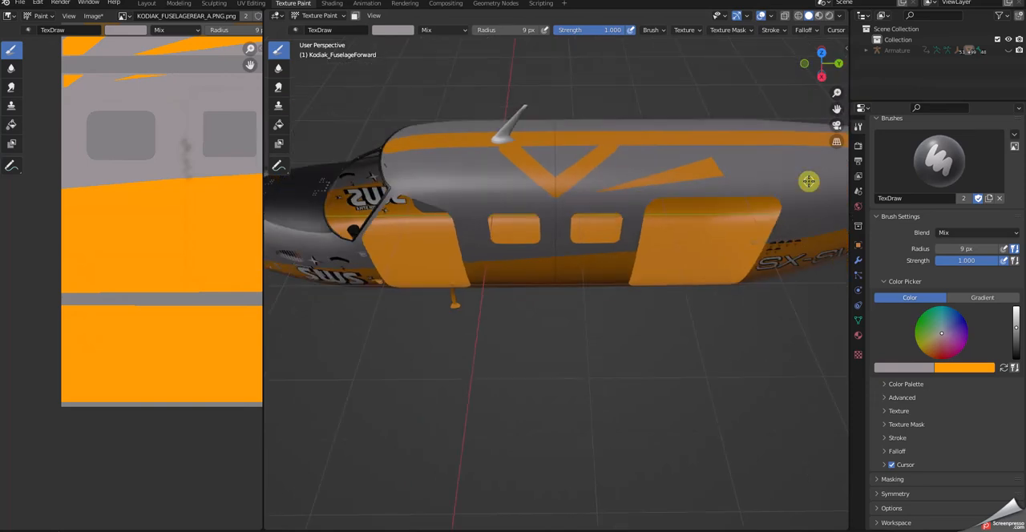
pyautogui.moveTo(808, 181); pyautogui.dragTo(781, 174, button='middle')
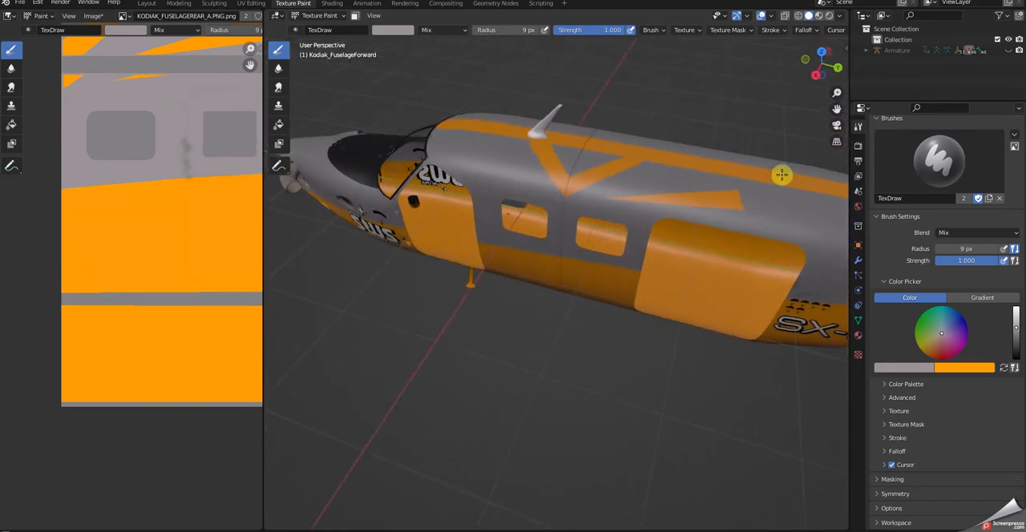
pyautogui.moveTo(648, 165); pyautogui.dragTo(648, 187, button='middle')
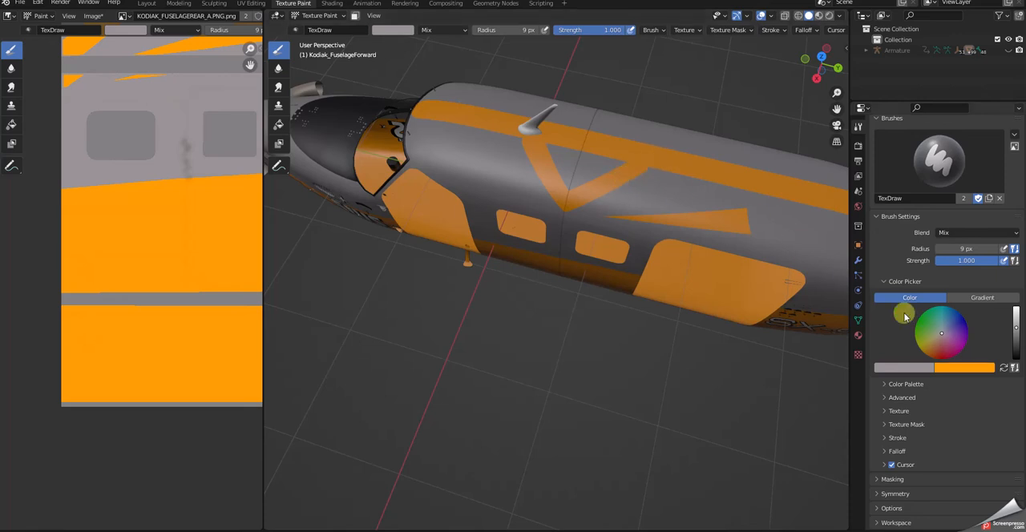
pyautogui.click(1003, 367)
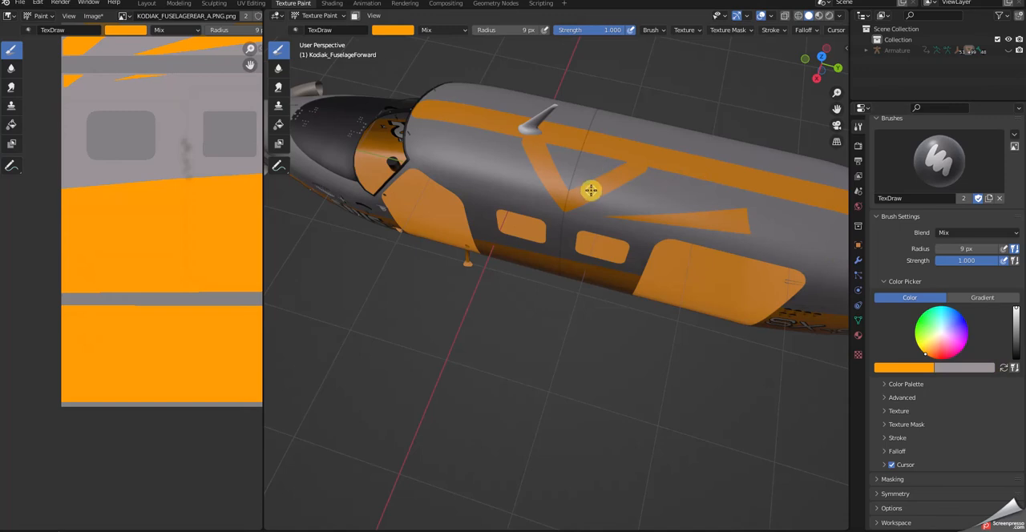
pyautogui.moveTo(626, 178); pyautogui.dragTo(656, 163)
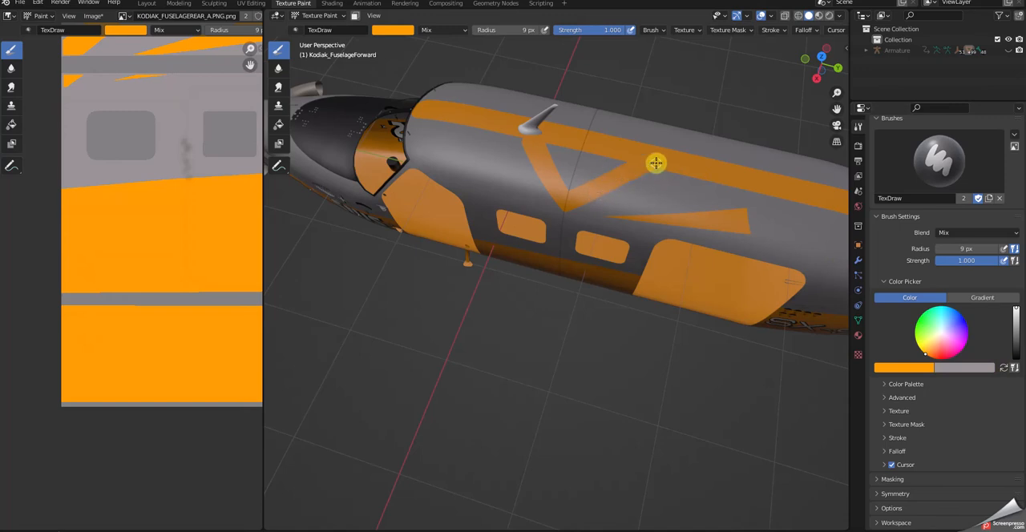
pyautogui.moveTo(712, 212); pyautogui.dragTo(719, 190, button='middle')
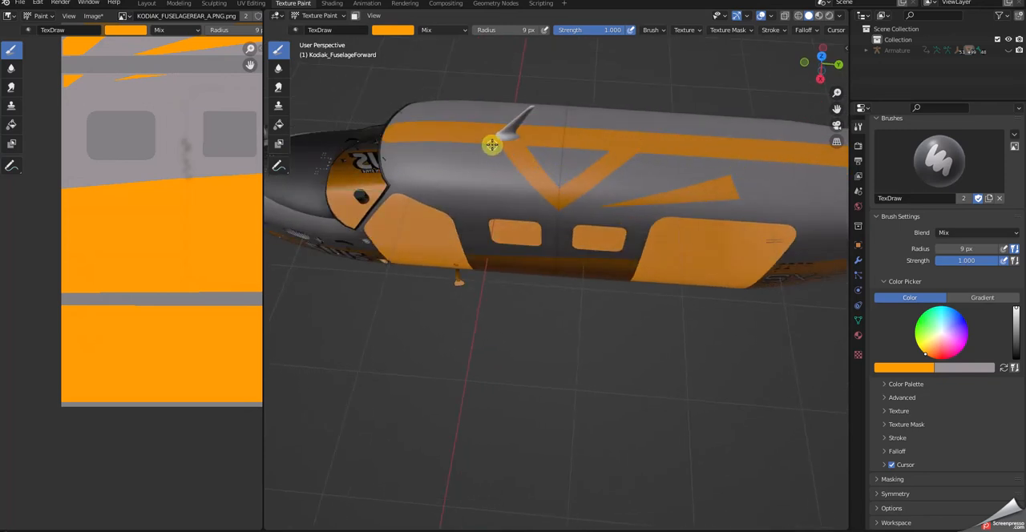
pyautogui.moveTo(519, 163); pyautogui.dragTo(522, 177, button='middle')
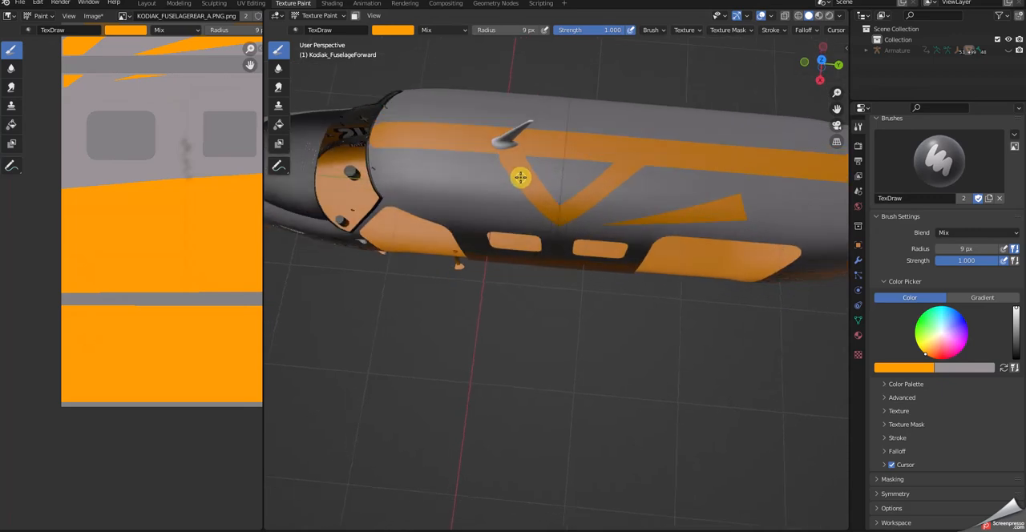
# Try to paint an orange line across the grey notch where the forward diagonal meets the roof stripe below the antenna.
pyautogui.scroll(6, 522, 176)
pyautogui.moveTo(522, 145); pyautogui.dragTo(476, 318, button='middle')
pyautogui.moveTo(401, 243); pyautogui.dragTo(475, 210, button='middle')
pyautogui.scroll(3, 477, 207)
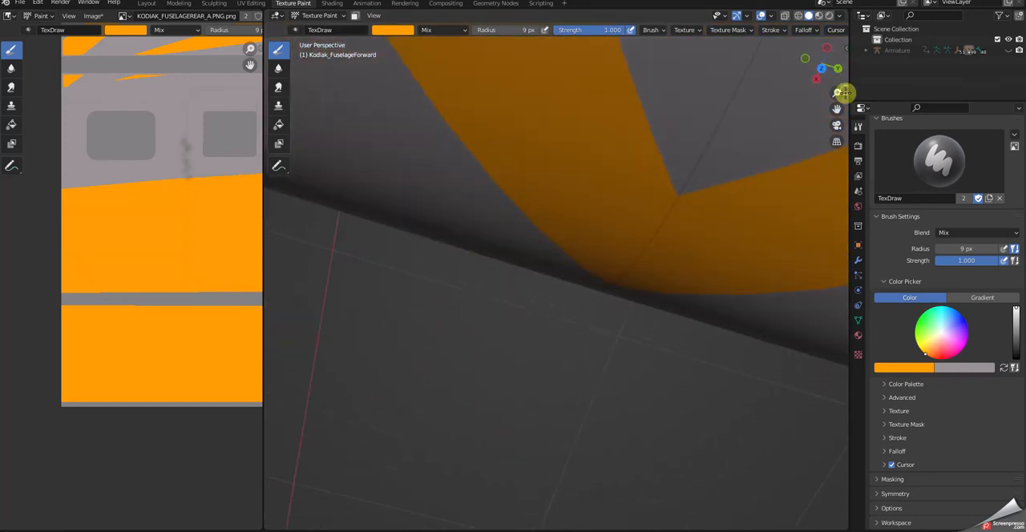
pyautogui.moveTo(838, 109); pyautogui.dragTo(835, 111)
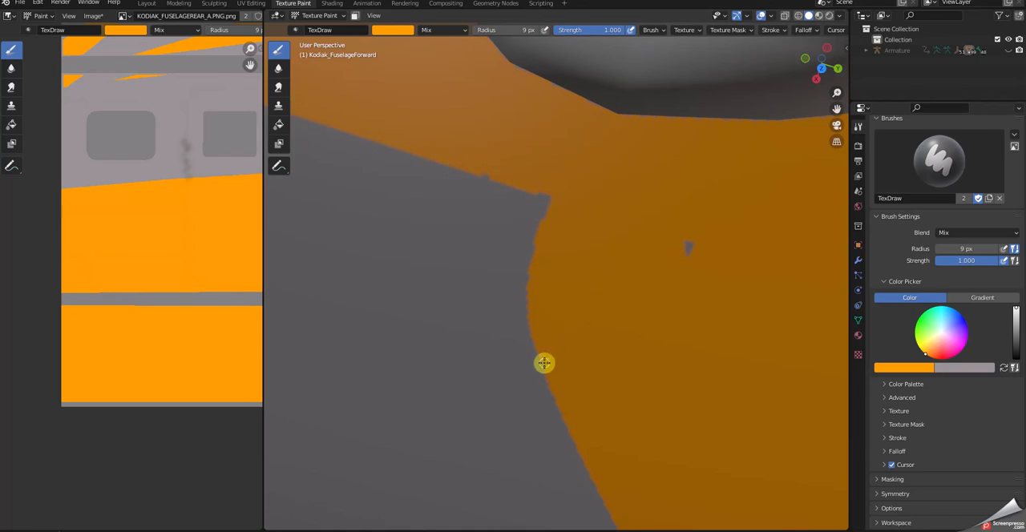
pyautogui.moveTo(530, 313); pyautogui.dragTo(480, 166)
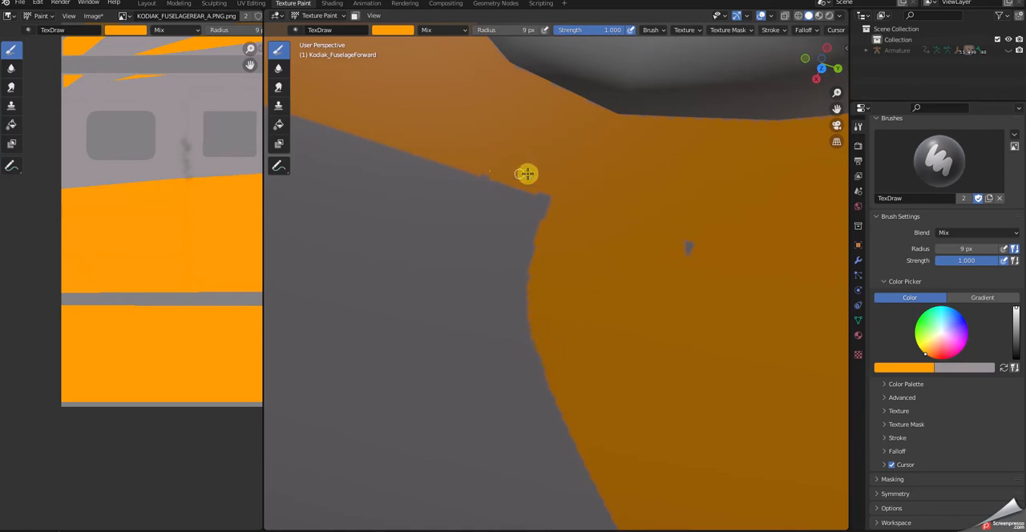
# Make the forward fuselage section the paint target and fill the grey notch beside the antenna with orange lines.
pyautogui.click(146, 4)
pyautogui.click(395, 230)
pyautogui.click(311, 4)
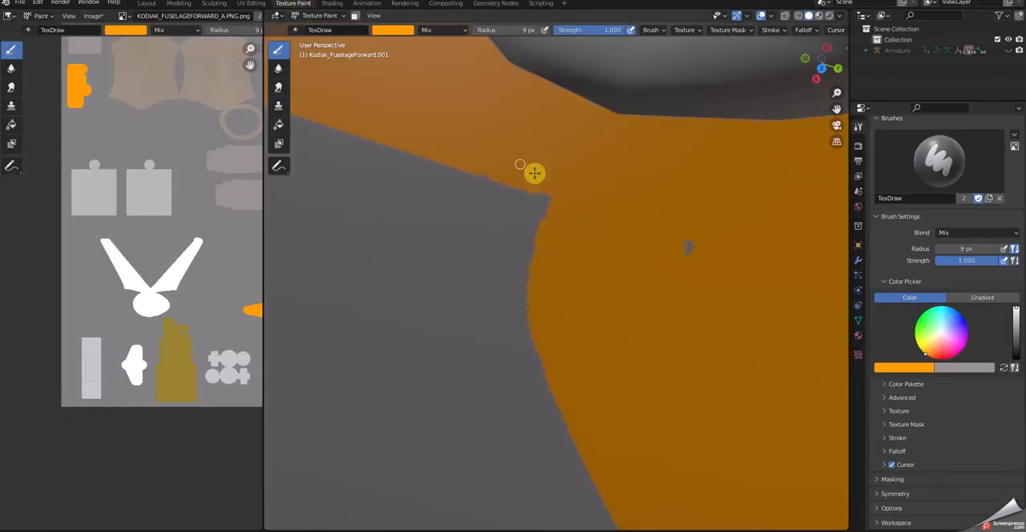
pyautogui.moveTo(568, 410); pyautogui.dragTo(427, 113)
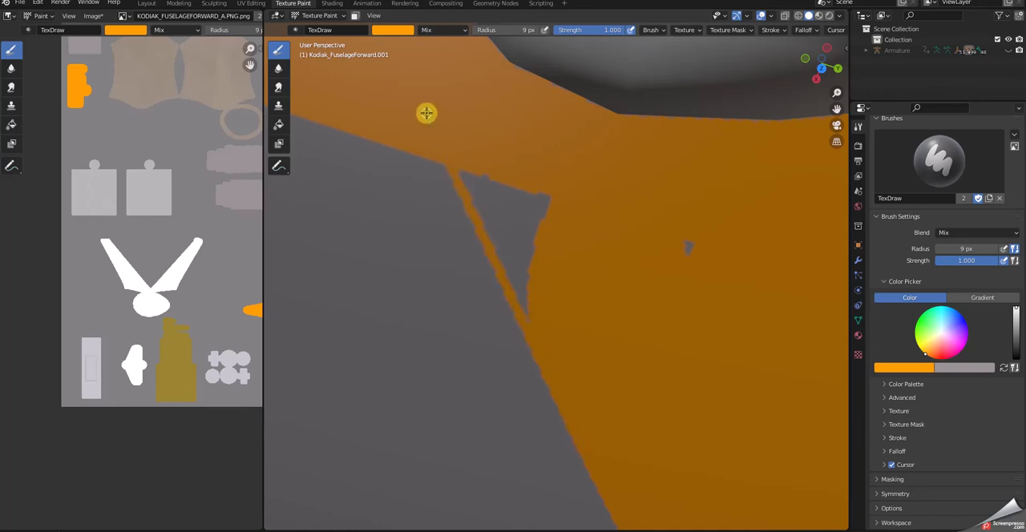
pyautogui.moveTo(527, 329)
pyautogui.mouseDown()
pyautogui.moveTo(460, 169)
pyautogui.moveTo(488, 214)
pyautogui.moveTo(494, 189)
pyautogui.mouseUp()
# Examine the painted stripes on the whole fuselage from several angles and in the Layout workspace's textured view.
pyautogui.scroll(-11, 551, 226)
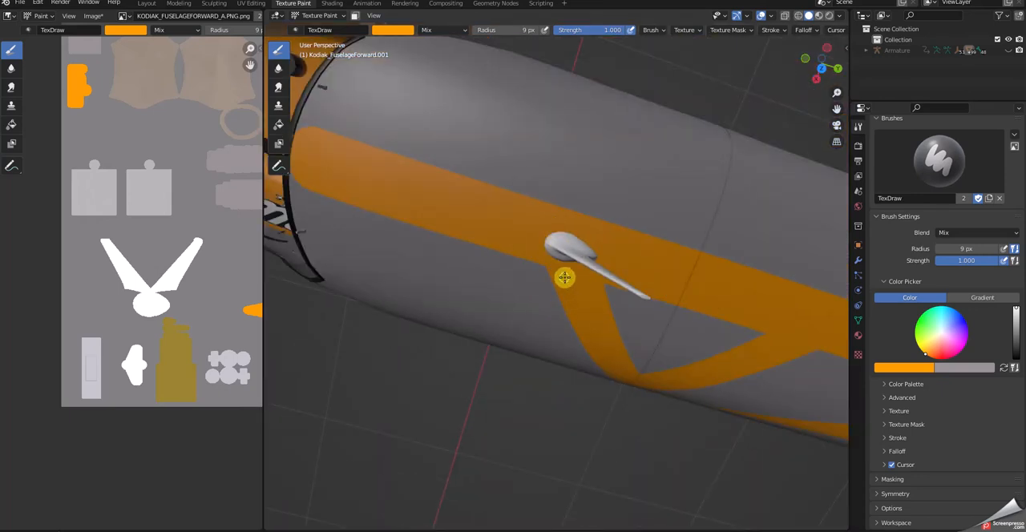
pyautogui.scroll(-3, 655, 361)
pyautogui.moveTo(657, 356); pyautogui.dragTo(600, 248, button='middle')
pyautogui.scroll(-5, 599, 248)
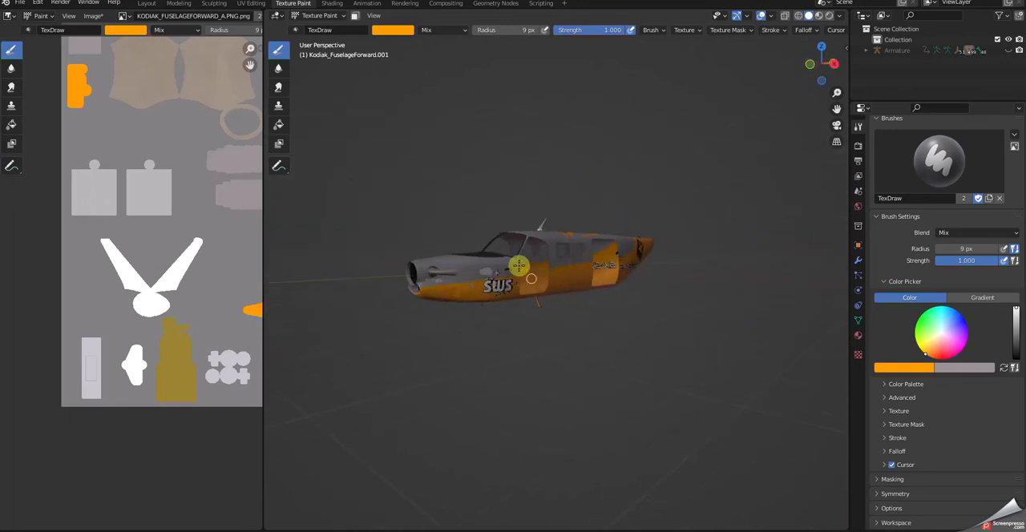
pyautogui.scroll(2, 539, 287)
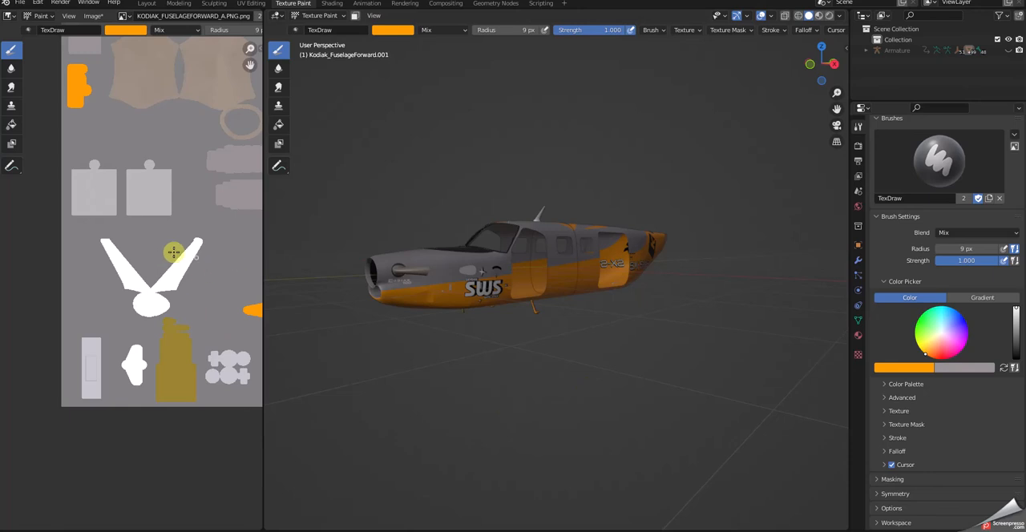
pyautogui.click(93, 17)
pyautogui.moveTo(430, 205); pyautogui.dragTo(473, 216, button='middle')
pyautogui.moveTo(713, 328); pyautogui.dragTo(712, 356, button='middle')
pyautogui.scroll(-5, 712, 355)
pyautogui.scroll(6, 767, 350)
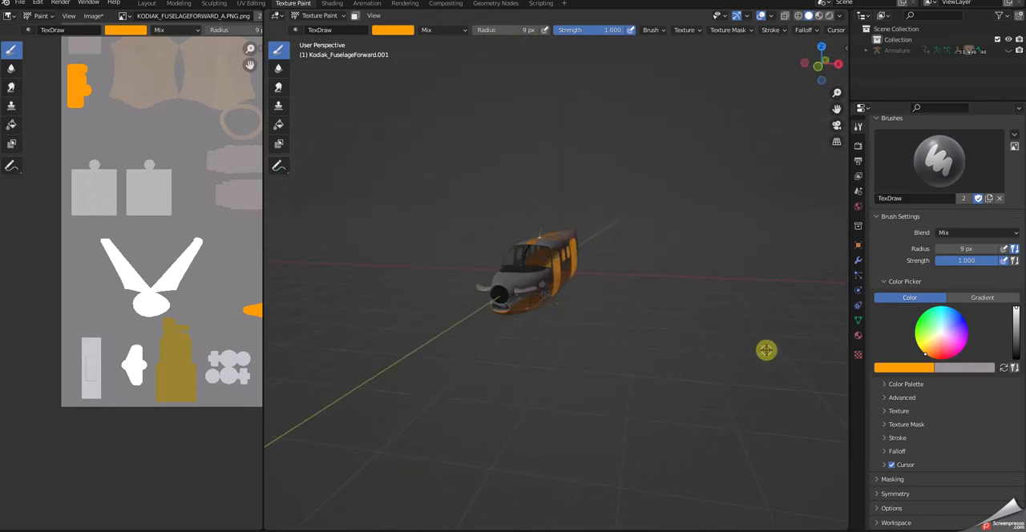
pyautogui.click(148, 4)
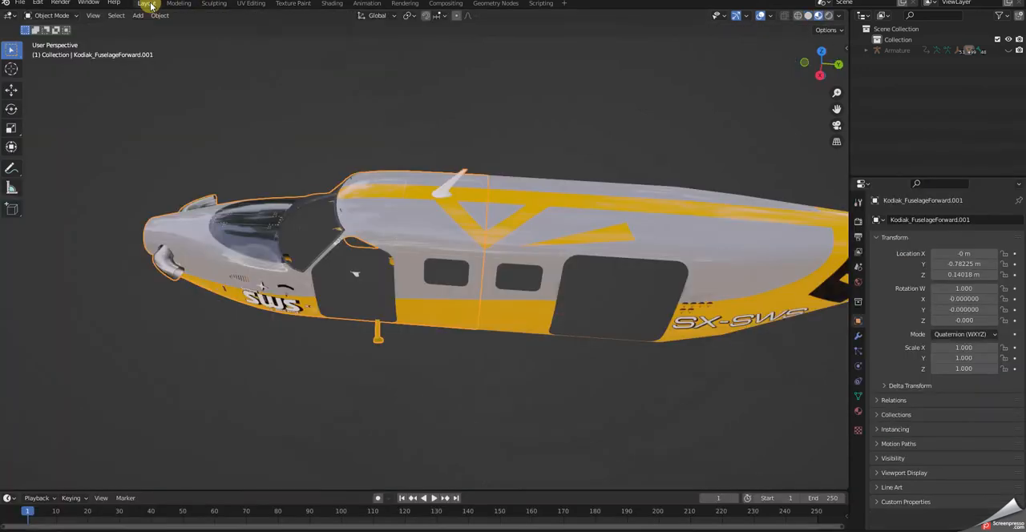
pyautogui.click(304, 5)
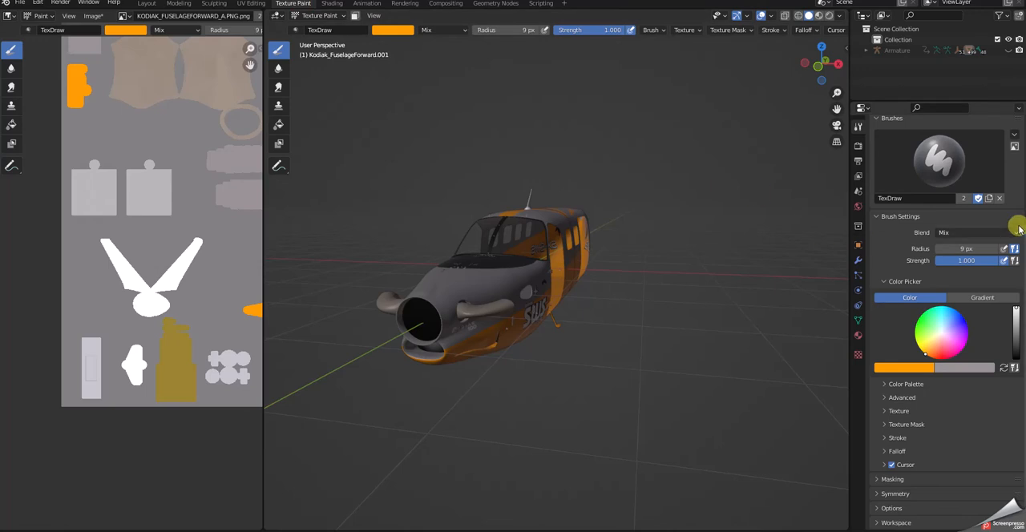
# Change the forward fuselage's texture slot mode from its material textures to Single Image.
pyautogui.scroll(5, 1012, 218)
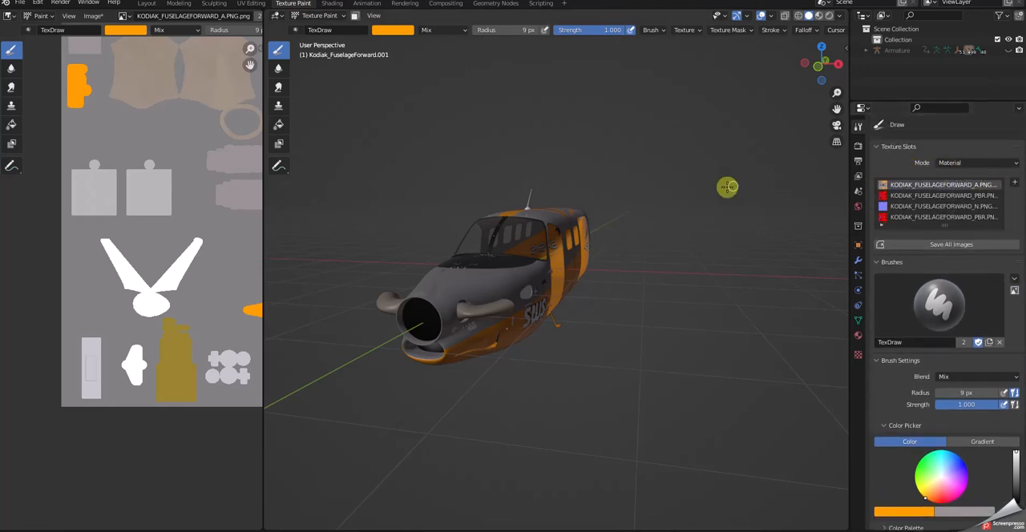
pyautogui.moveTo(660, 216)
pyautogui.mouseDown(button='middle')
pyautogui.moveTo(586, 215)
pyautogui.moveTo(588, 226)
pyautogui.mouseUp(button='middle')
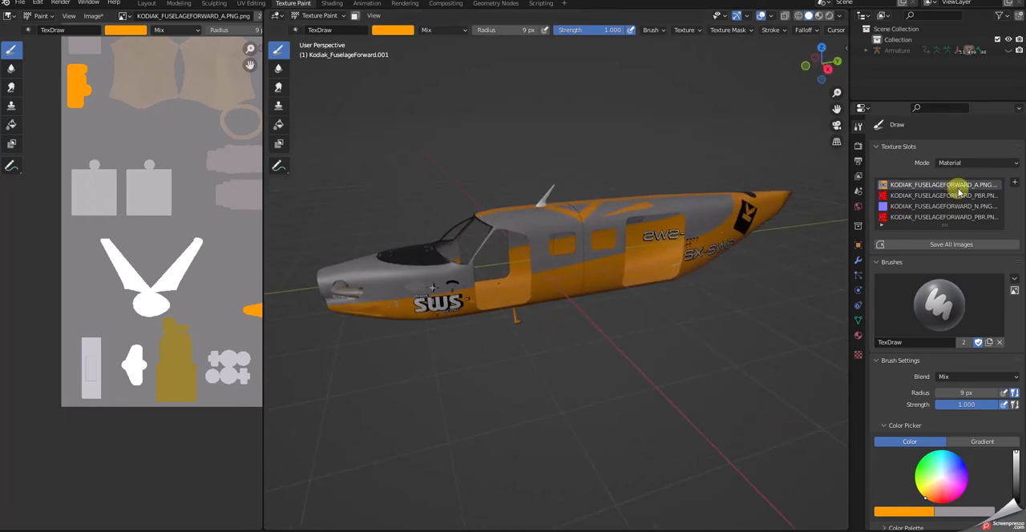
pyautogui.click(1015, 164)
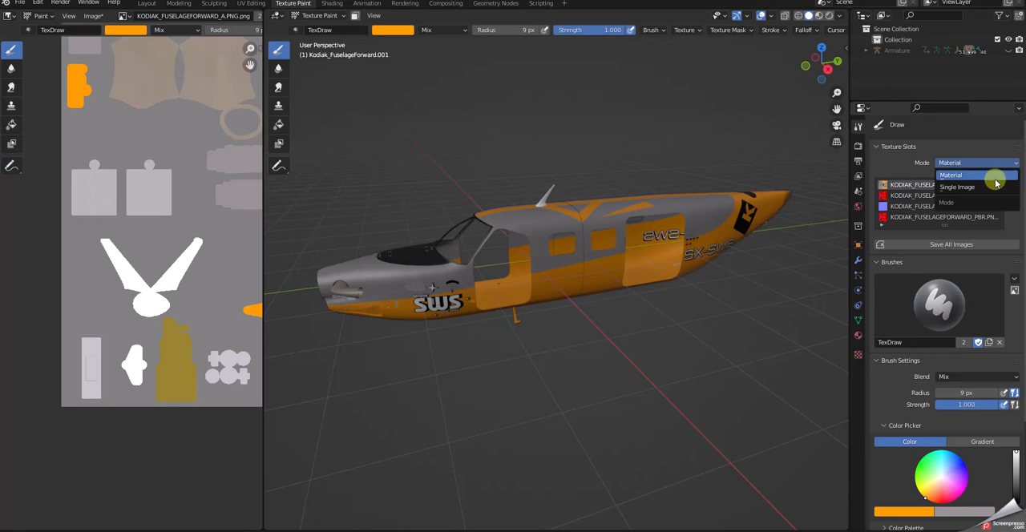
pyautogui.click(962, 187)
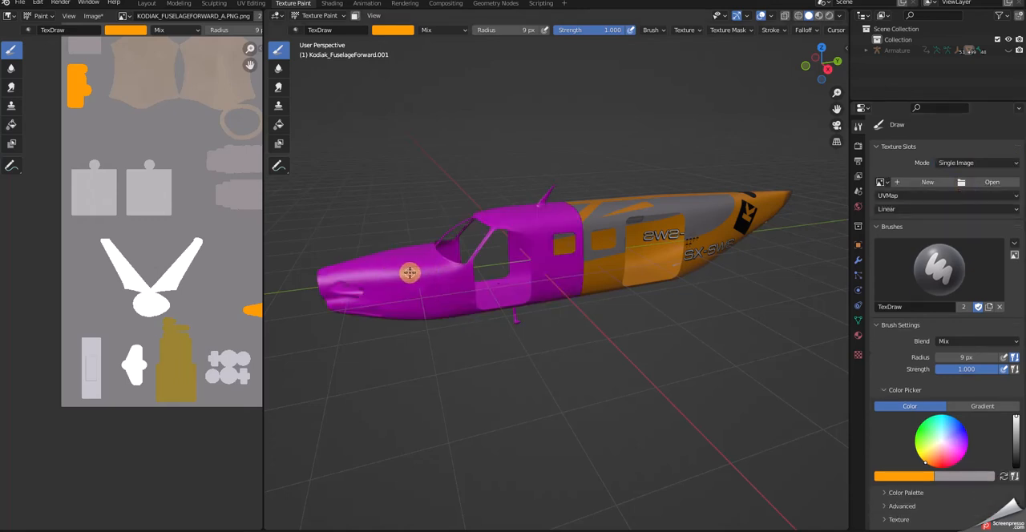
# Start opening an image and browse to the Desktop folder sws-aircraft-kodiak-wheels, then SimObjects and Airplanes.
pyautogui.click(994, 183)
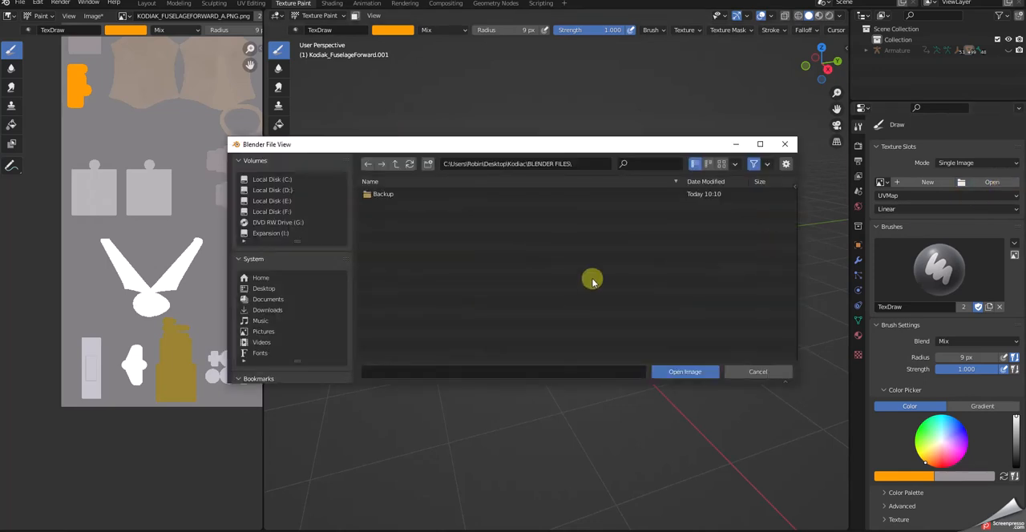
pyautogui.click(270, 291)
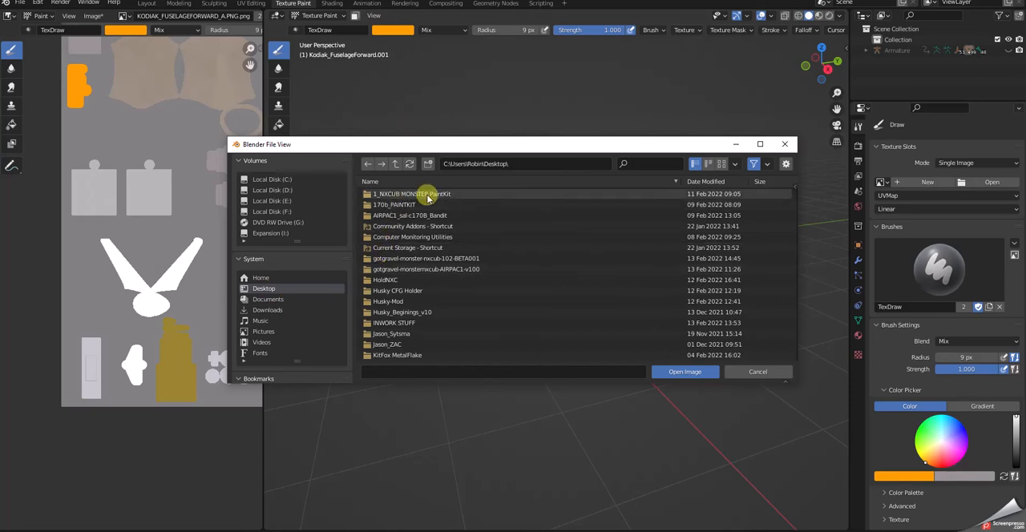
pyautogui.scroll(-2, 420, 317)
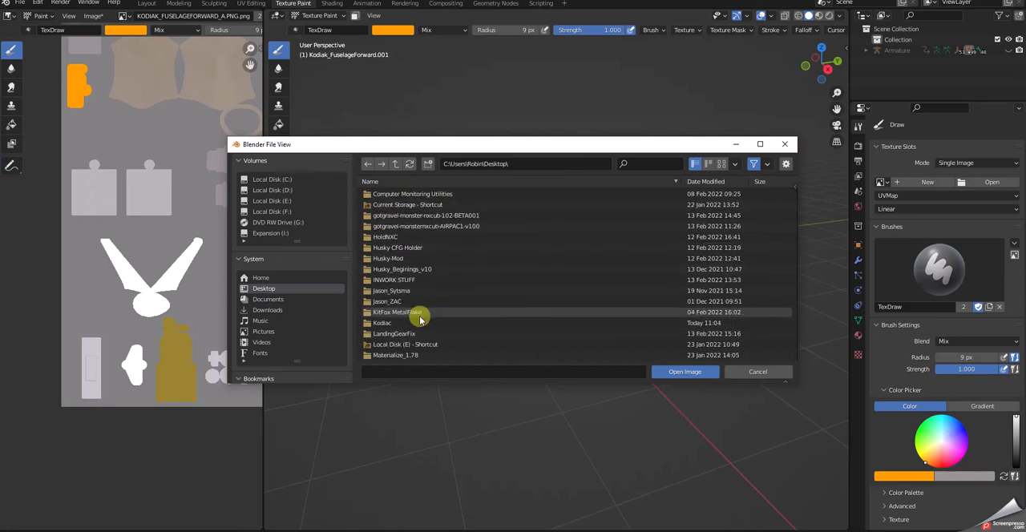
pyautogui.scroll(-8, 420, 318)
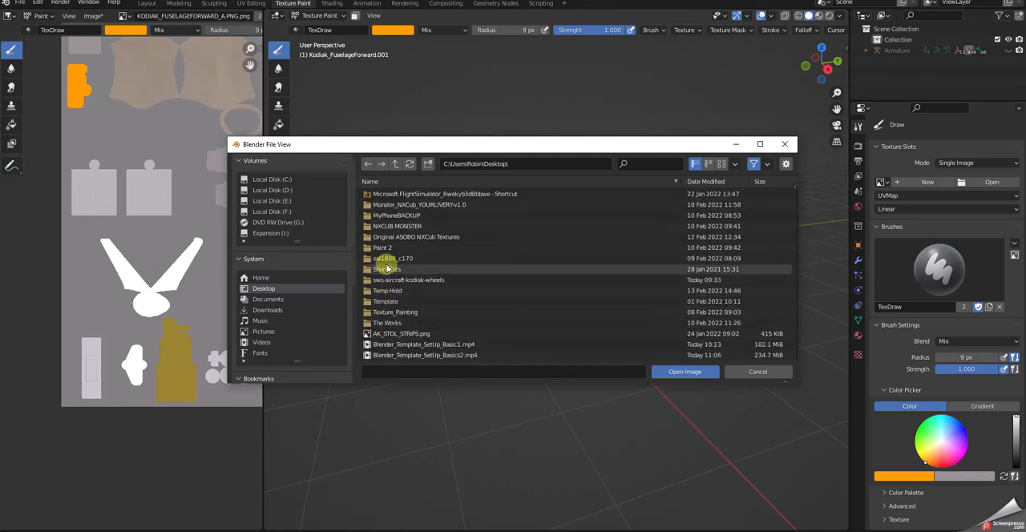
pyautogui.doubleClick(393, 280)
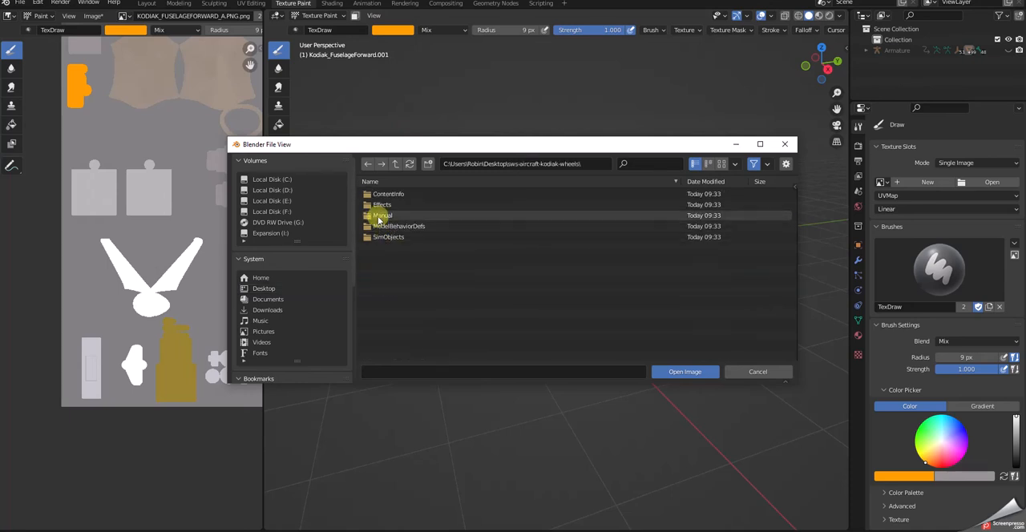
pyautogui.doubleClick(387, 238)
pyautogui.doubleClick(385, 195)
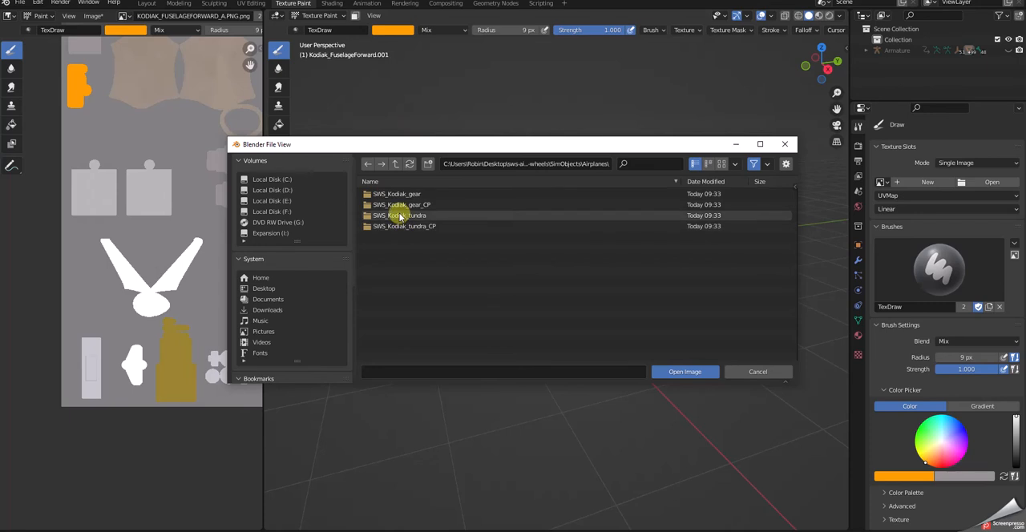
# Load KODIAK_FUSELAGEFORWARD_A.PNG.DDS from the texture.A2_2021 folder of SWS_Kodiak_gear as the single paint image.
pyautogui.doubleClick(396, 195)
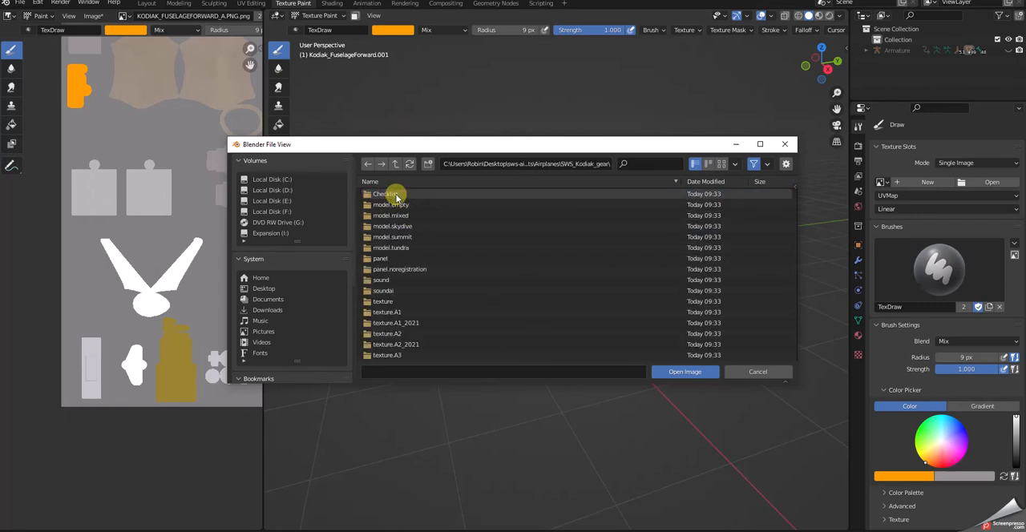
pyautogui.scroll(-3, 393, 232)
pyautogui.click(385, 302)
pyautogui.doubleClick(385, 303)
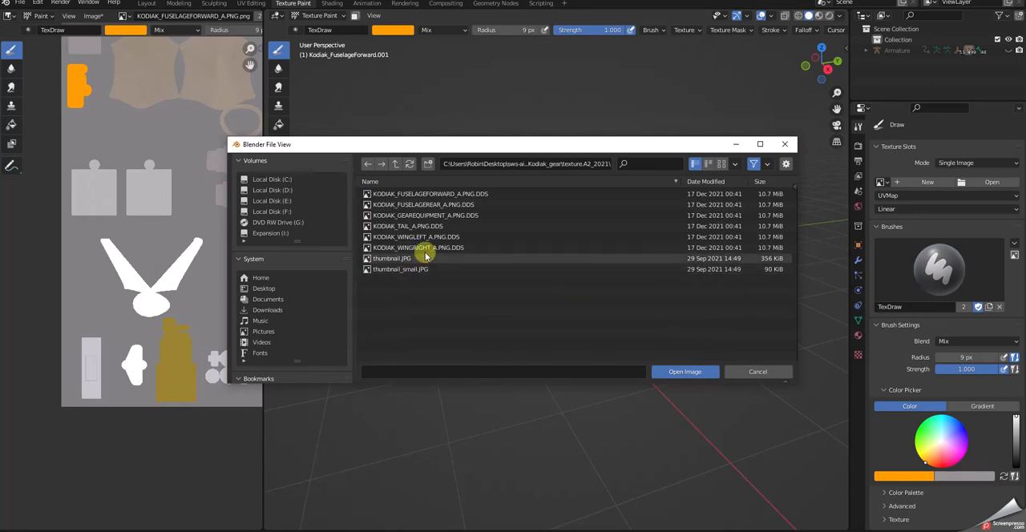
pyautogui.doubleClick(412, 197)
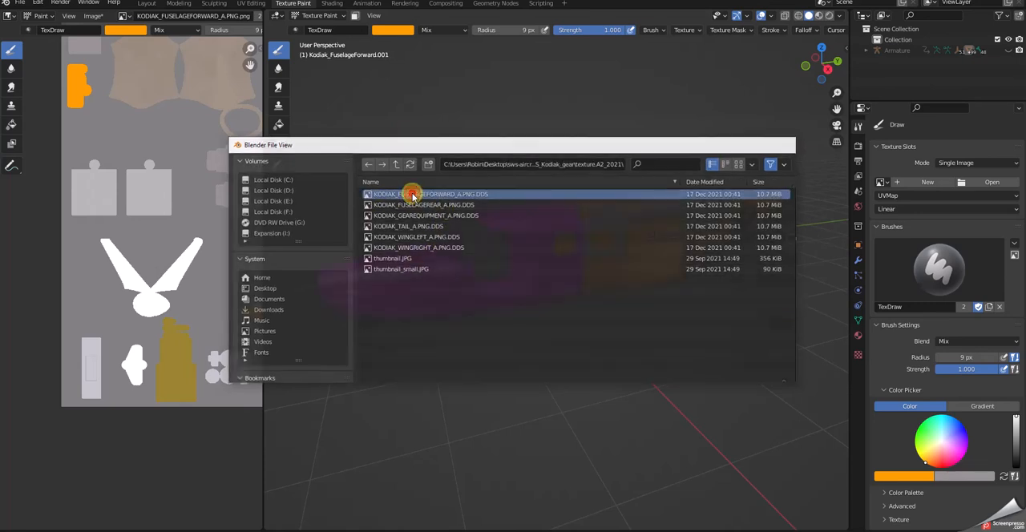
# Examine the loaded livery on the forward fuselage from several angles and at the joint with the rear section.
pyautogui.moveTo(633, 332); pyautogui.dragTo(601, 344, button='middle')
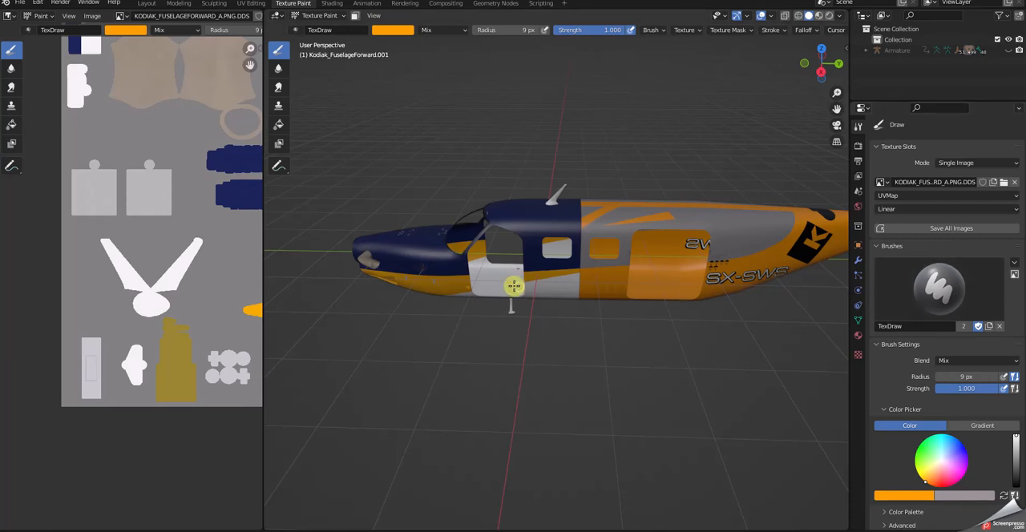
pyautogui.moveTo(625, 343); pyautogui.dragTo(666, 307, button='middle')
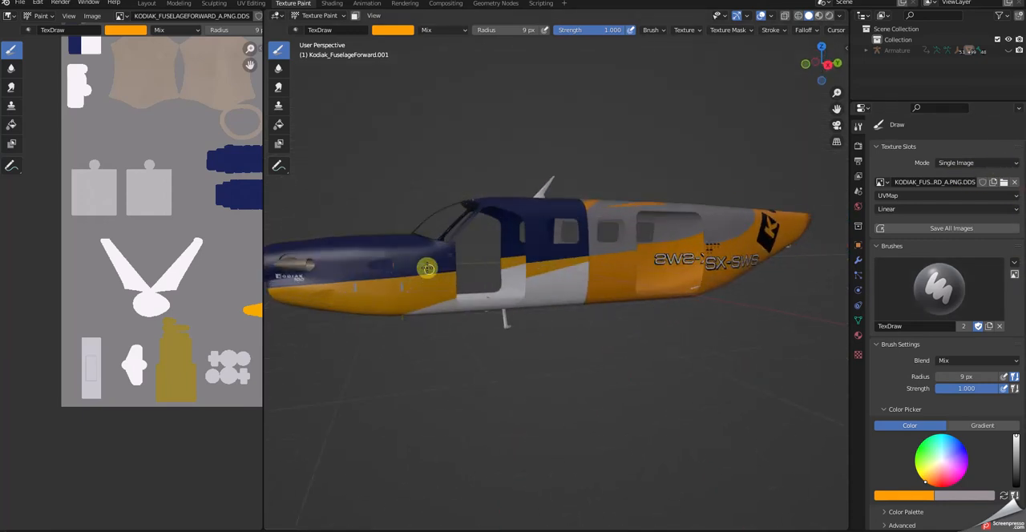
pyautogui.moveTo(424, 303); pyautogui.dragTo(474, 337, button='middle')
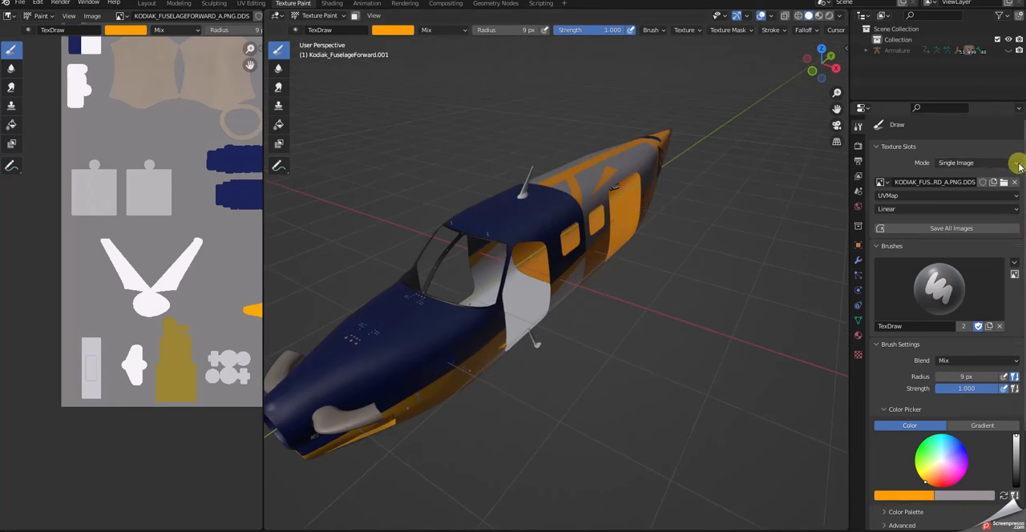
pyautogui.moveTo(701, 242); pyautogui.dragTo(669, 248, button='middle')
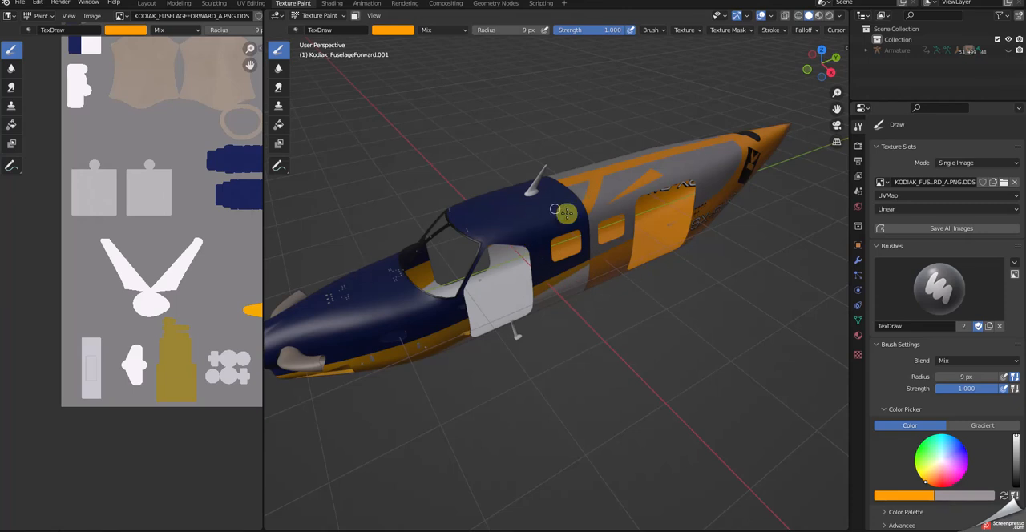
pyautogui.moveTo(656, 329); pyautogui.dragTo(606, 279, button='middle')
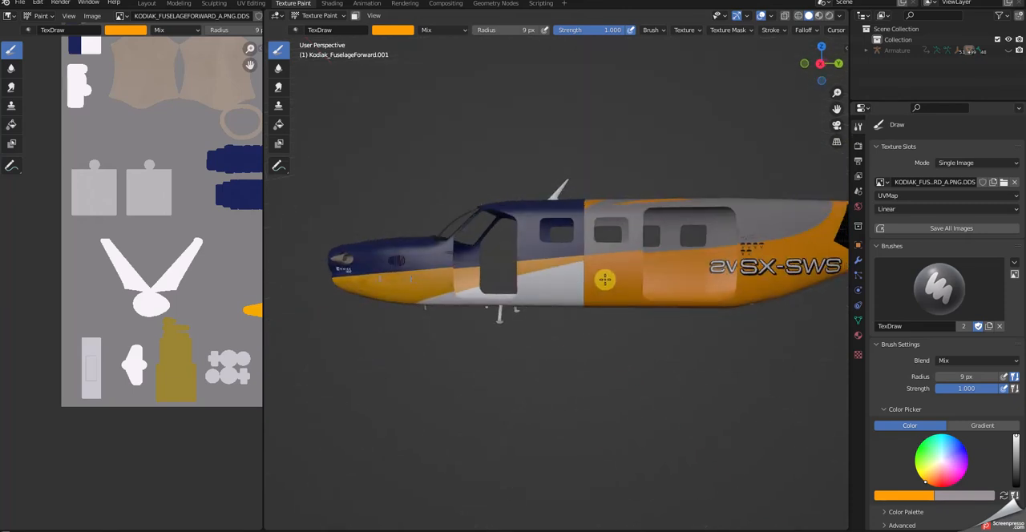
pyautogui.scroll(4, 567, 262)
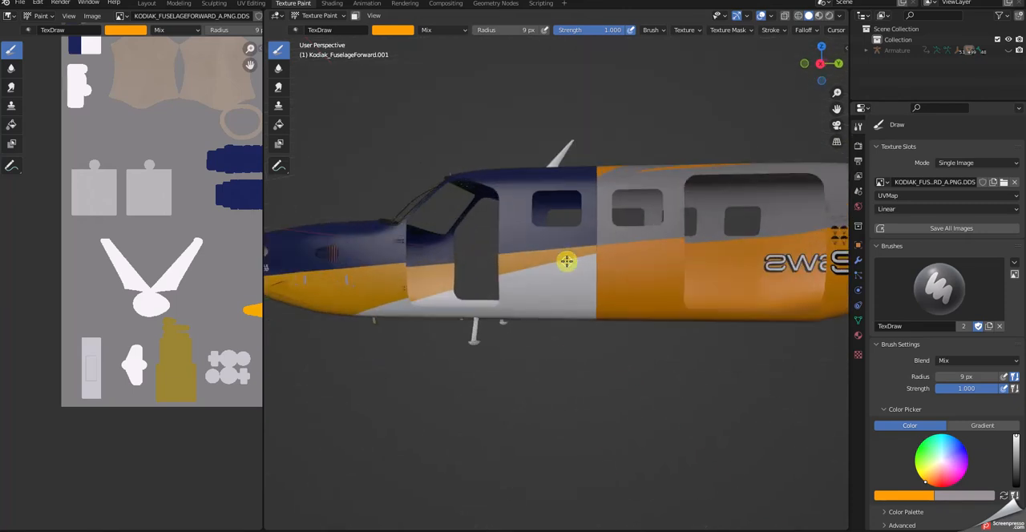
pyautogui.scroll(2, 567, 262)
pyautogui.moveTo(766, 149); pyautogui.dragTo(759, 168, button='middle')
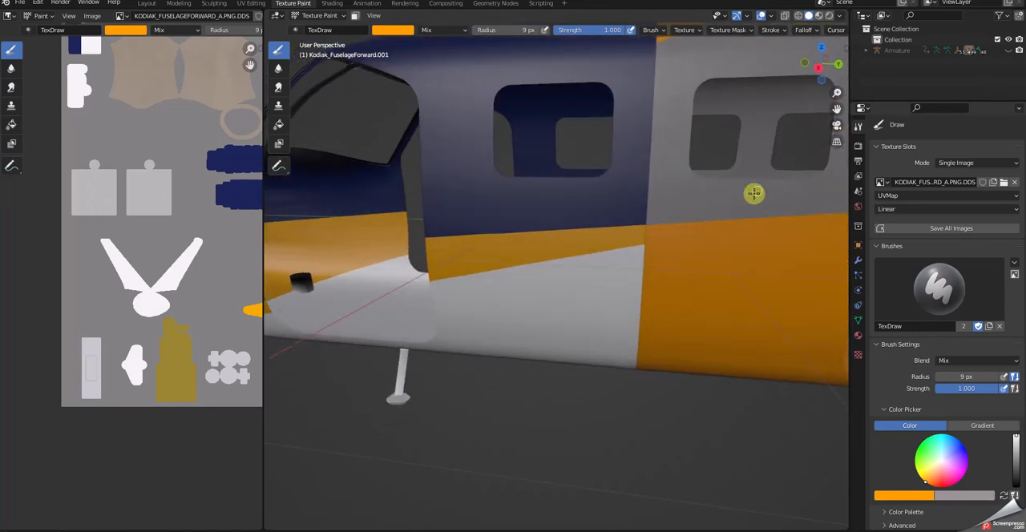
# Swap the brush colours and replace the grey with navy blue sampled from the loaded texture image.
pyautogui.click(1003, 498)
pyautogui.click(914, 497)
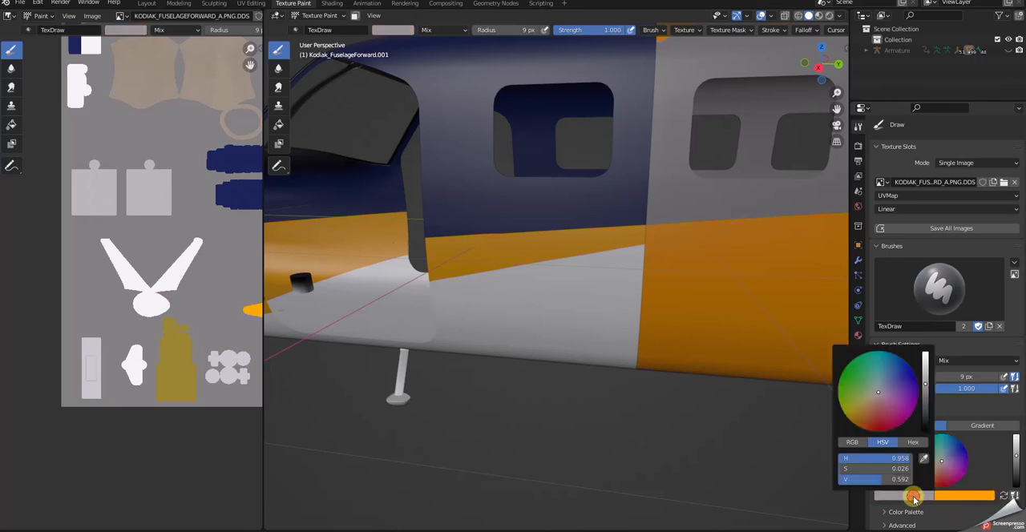
pyautogui.click(924, 460)
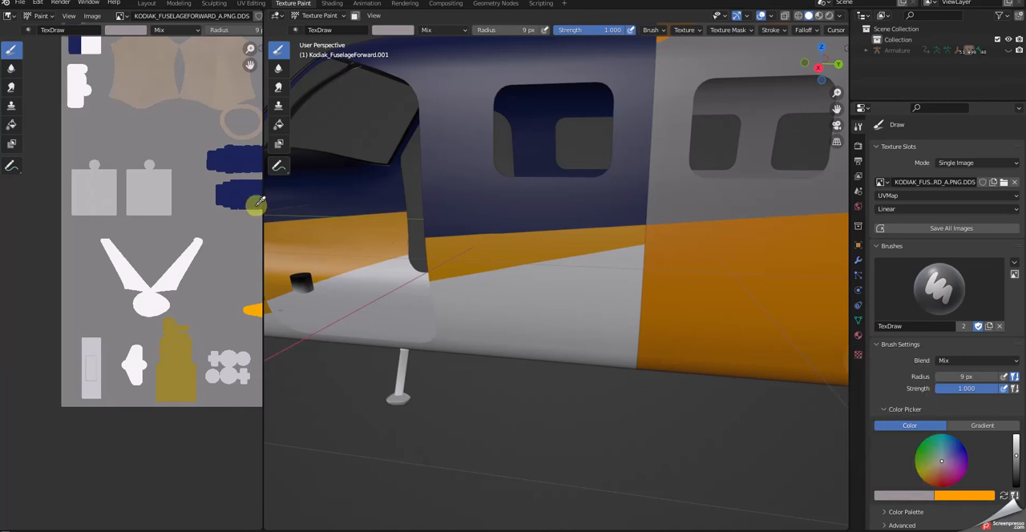
pyautogui.click(232, 191)
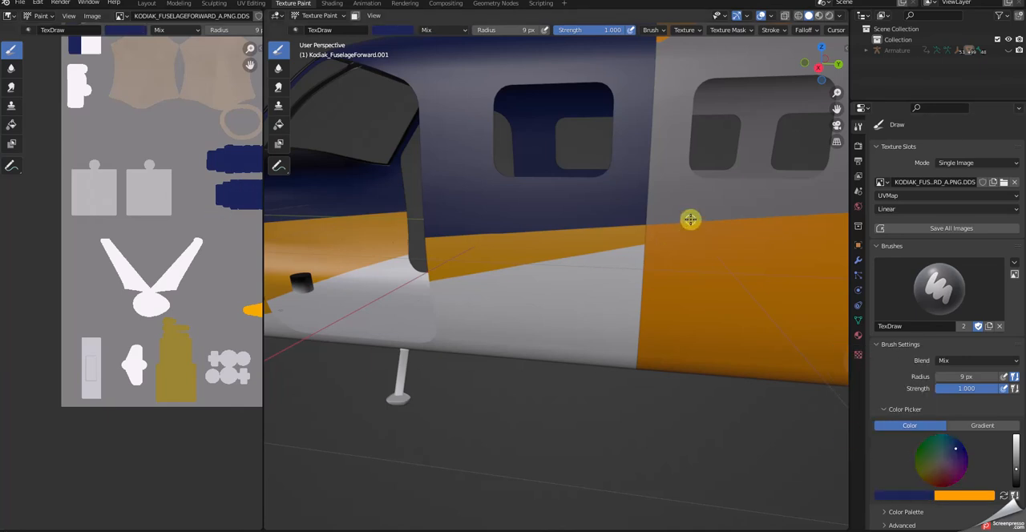
# Try the Fill tool on the forward fuselage's single image and undo the fill.
pyautogui.scroll(2, 770, 143)
pyautogui.scroll(-5, 770, 143)
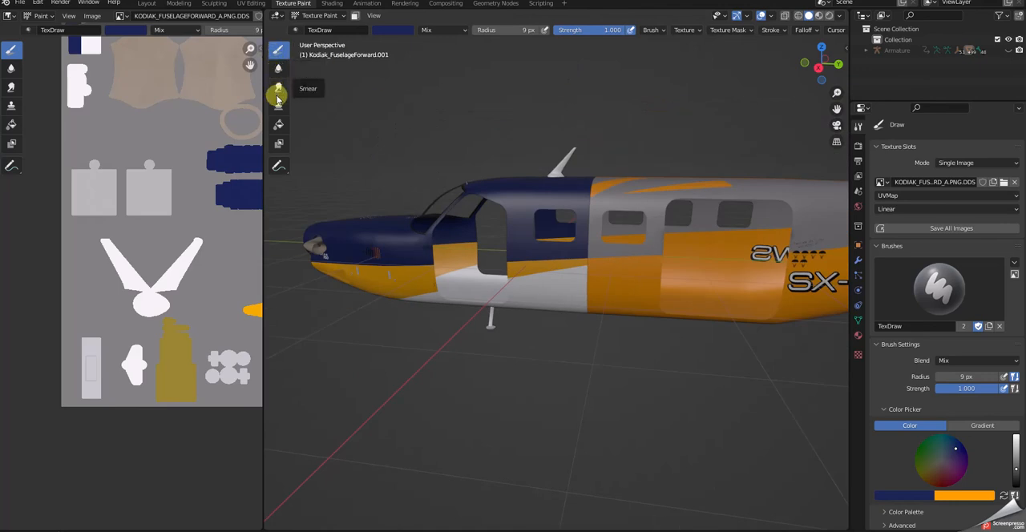
pyautogui.click(278, 126)
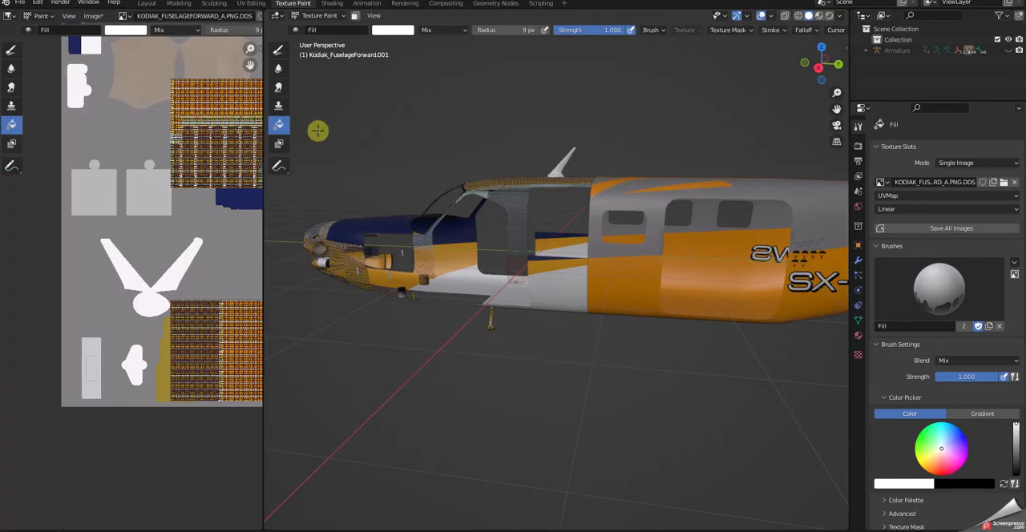
pyautogui.click(37, 4)
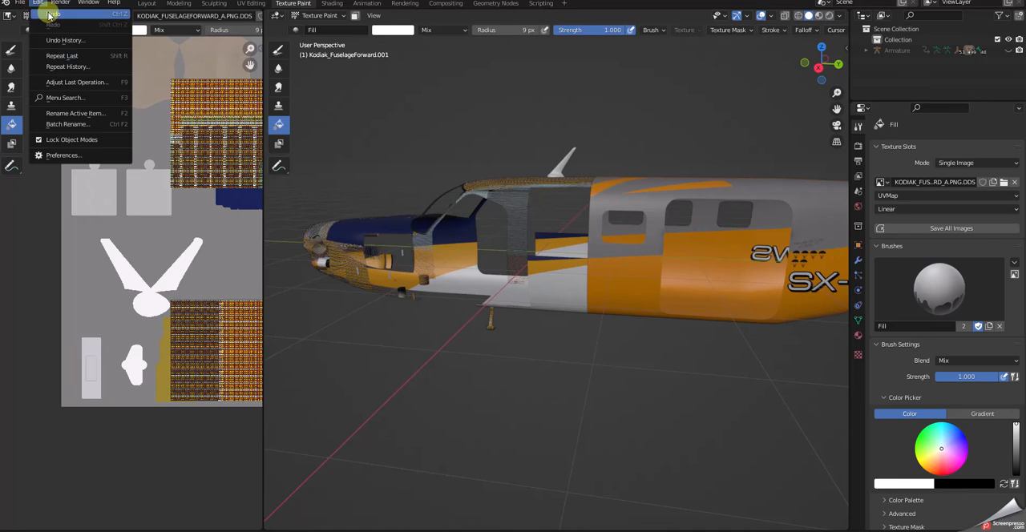
pyautogui.click(50, 14)
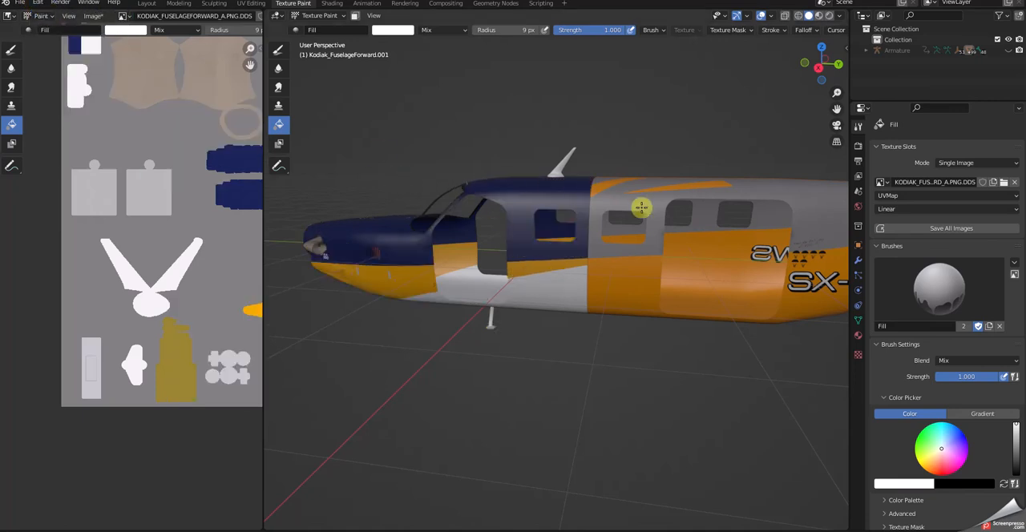
# Select the rear fuselage section in the Layout workspace and make it the object for texture painting.
pyautogui.click(147, 4)
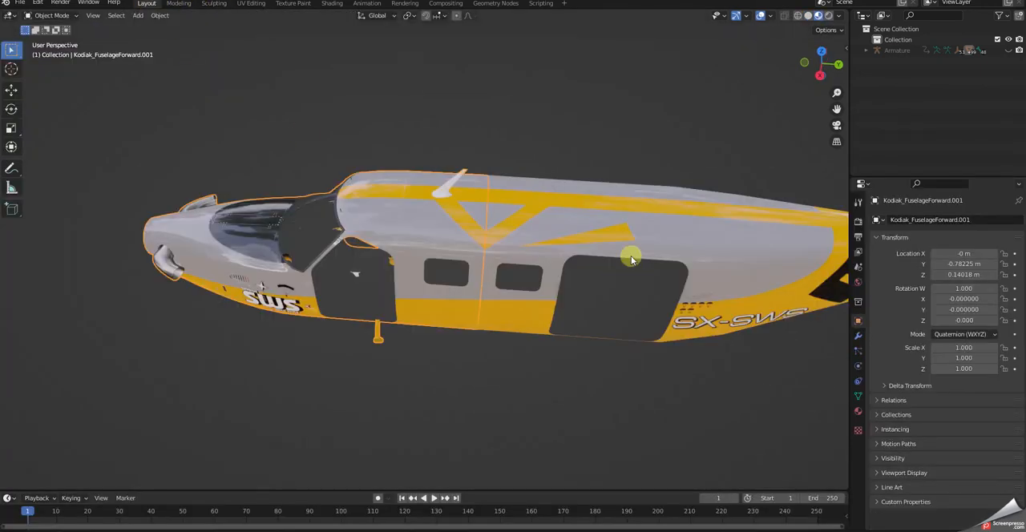
pyautogui.click(627, 223)
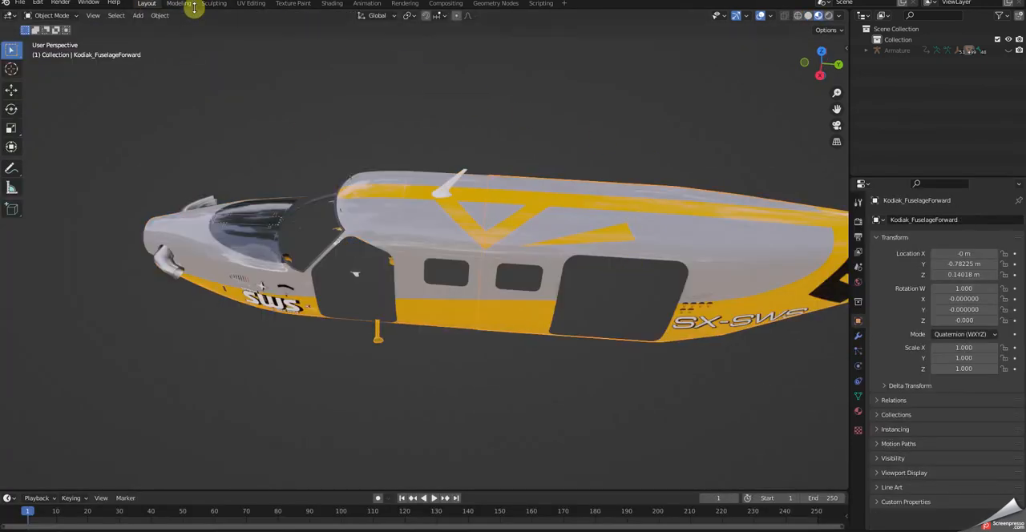
pyautogui.click(301, 6)
# Inspect the single image on the rear fuselage and return its texture slot mode to Material.
pyautogui.moveTo(758, 233); pyautogui.dragTo(738, 177, button='middle')
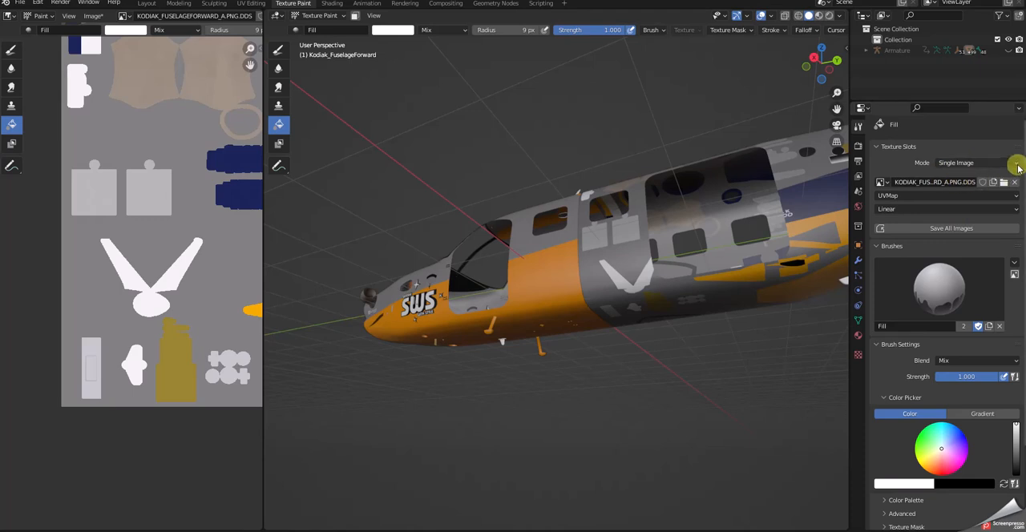
pyautogui.moveTo(648, 198); pyautogui.dragTo(687, 338, button='middle')
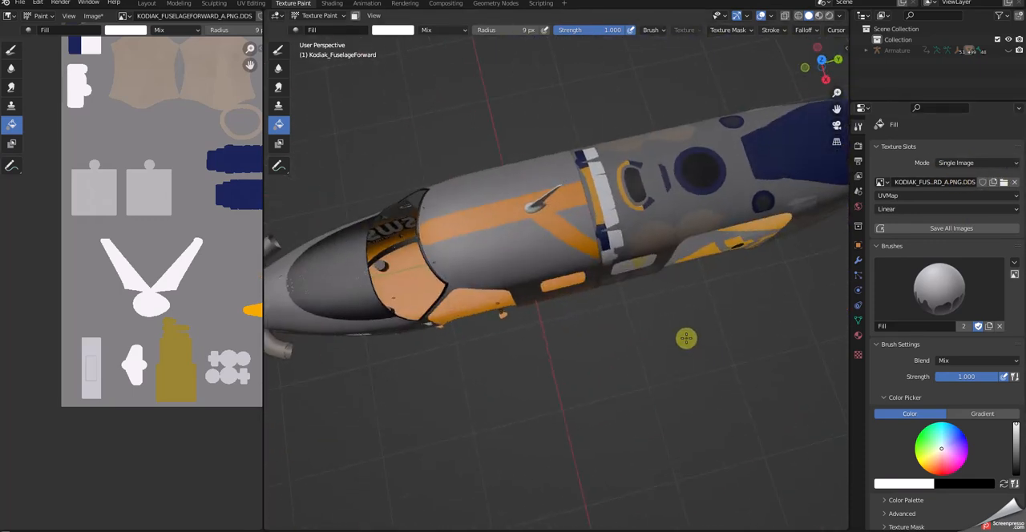
pyautogui.scroll(2, 724, 186)
pyautogui.scroll(-4, 723, 184)
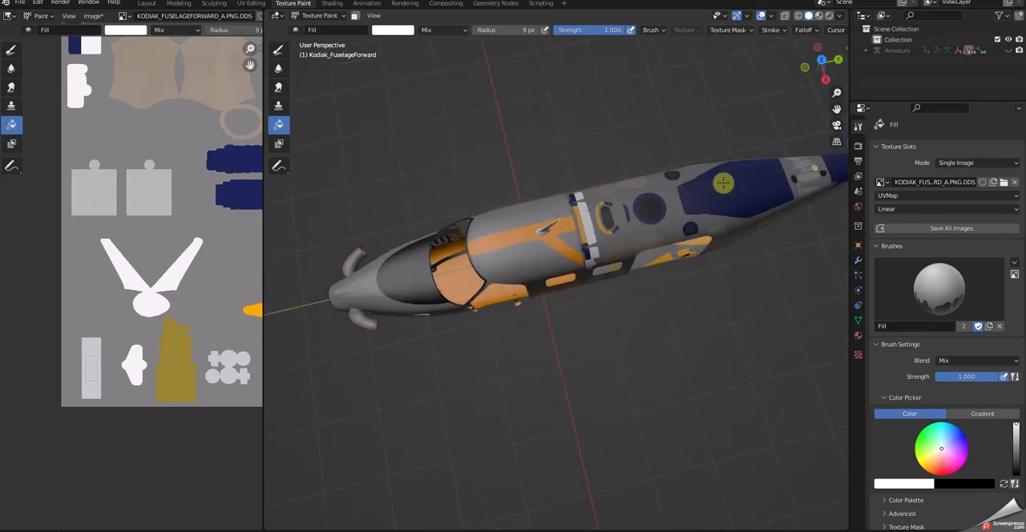
pyautogui.scroll(-2, 723, 184)
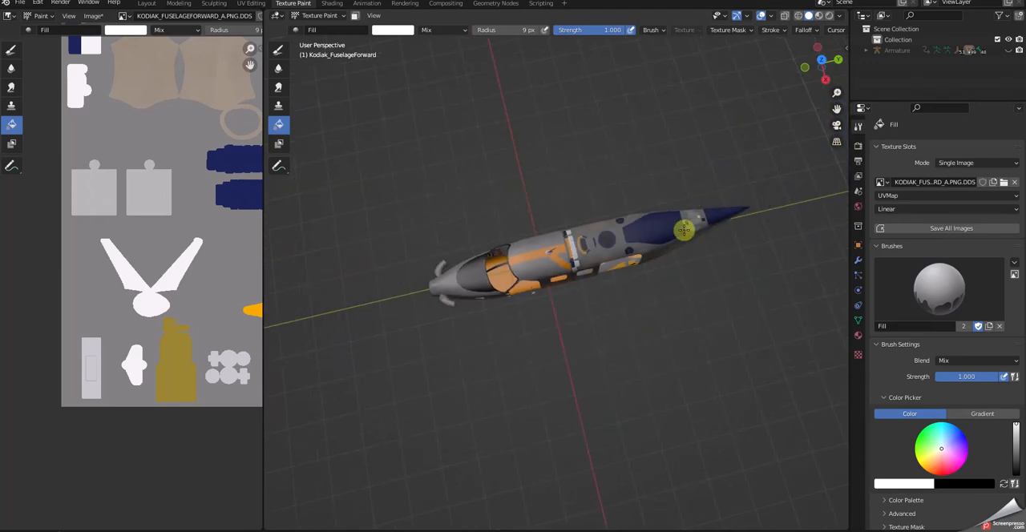
pyautogui.click(1019, 166)
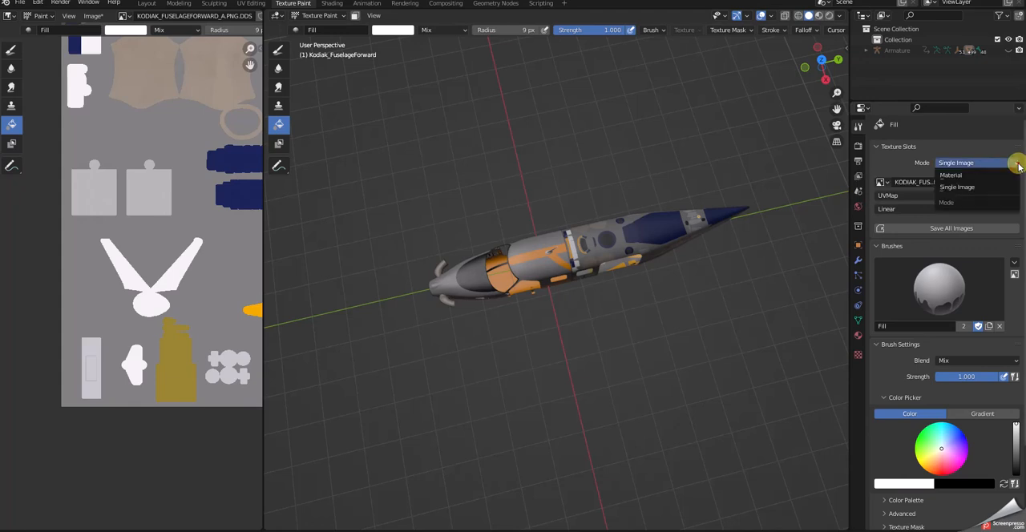
pyautogui.click(961, 177)
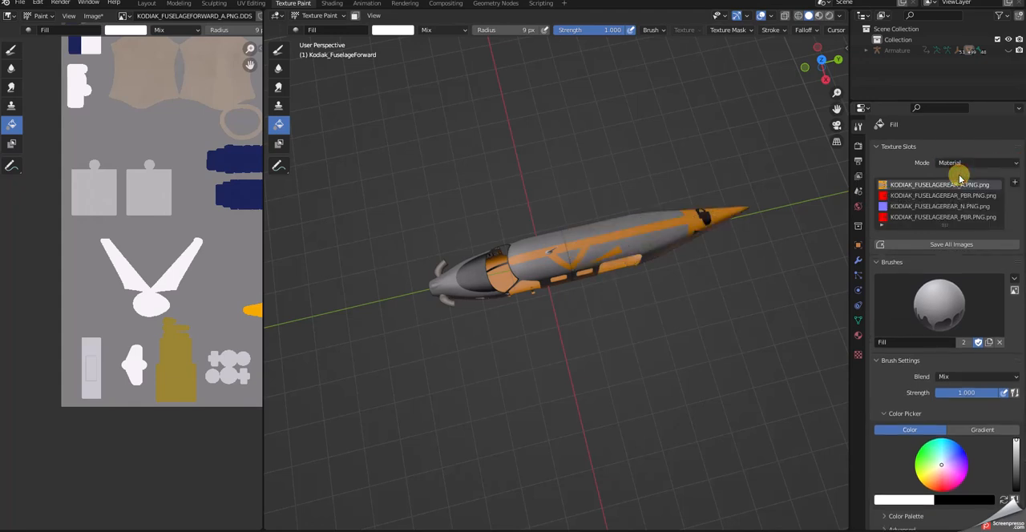
# Fill the rear fuselage's material texture with white using the Fill tool.
pyautogui.moveTo(682, 262); pyautogui.dragTo(682, 154, button='middle')
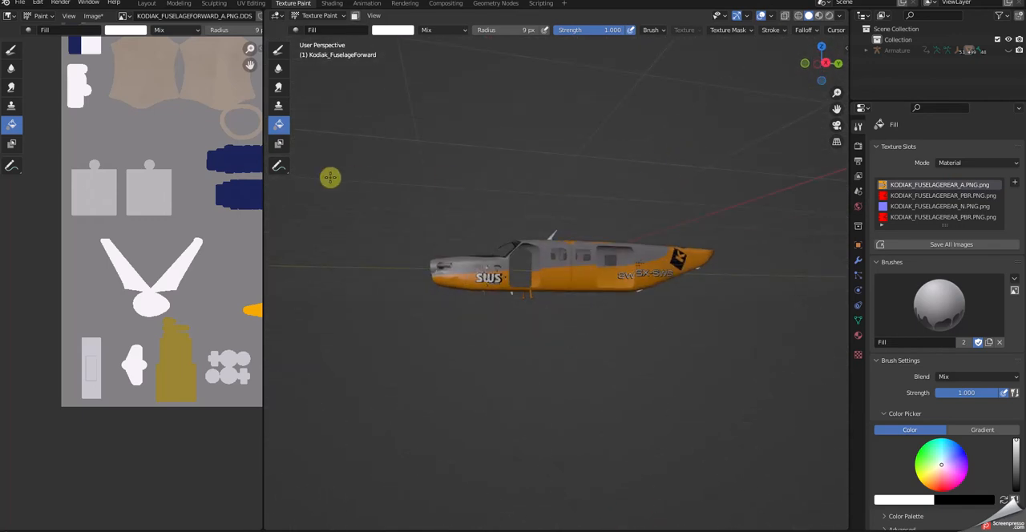
pyautogui.scroll(-5, 161, 179)
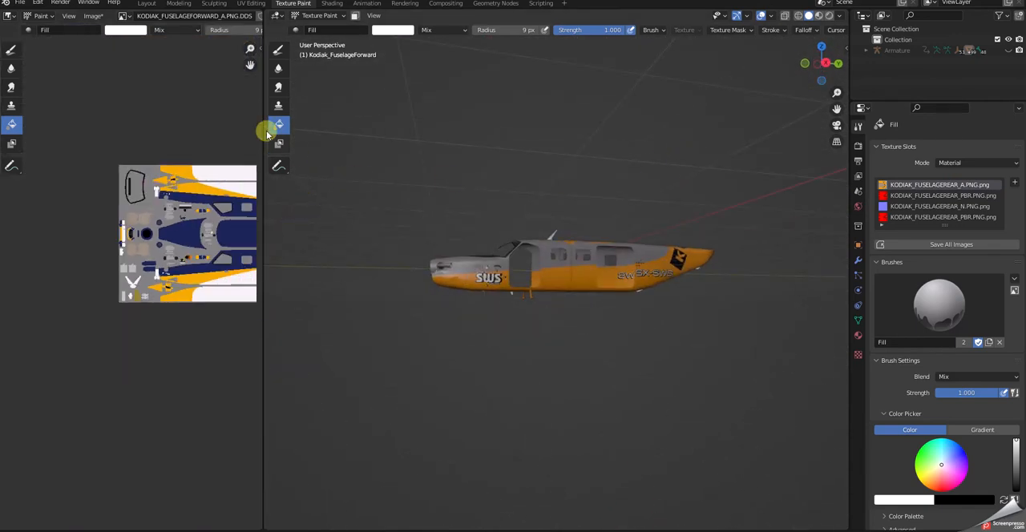
pyautogui.click(124, 16)
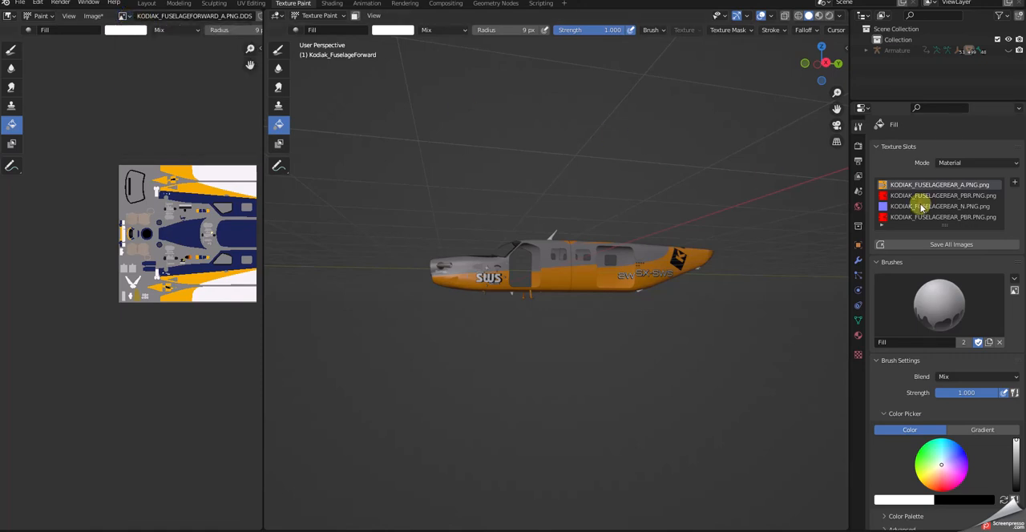
pyautogui.click(479, 179)
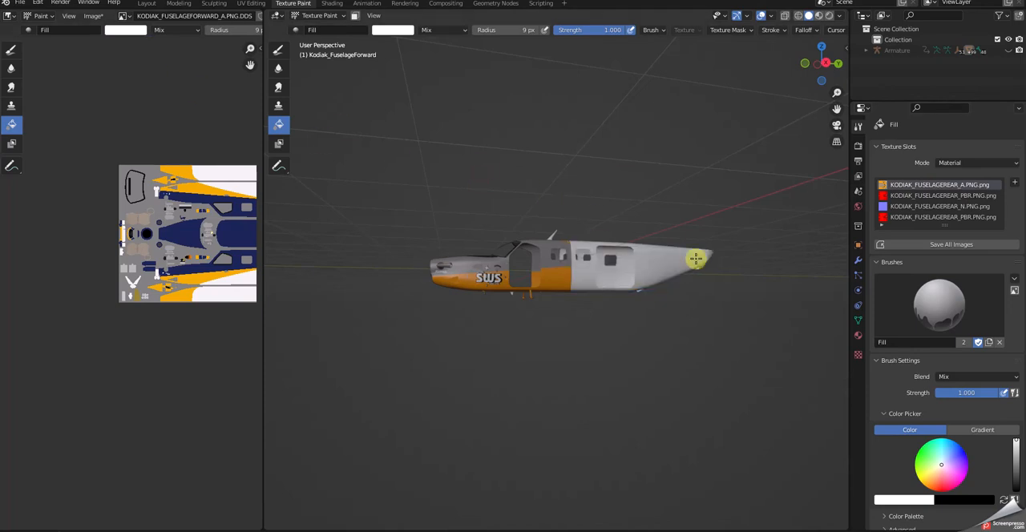
pyautogui.scroll(6, 565, 313)
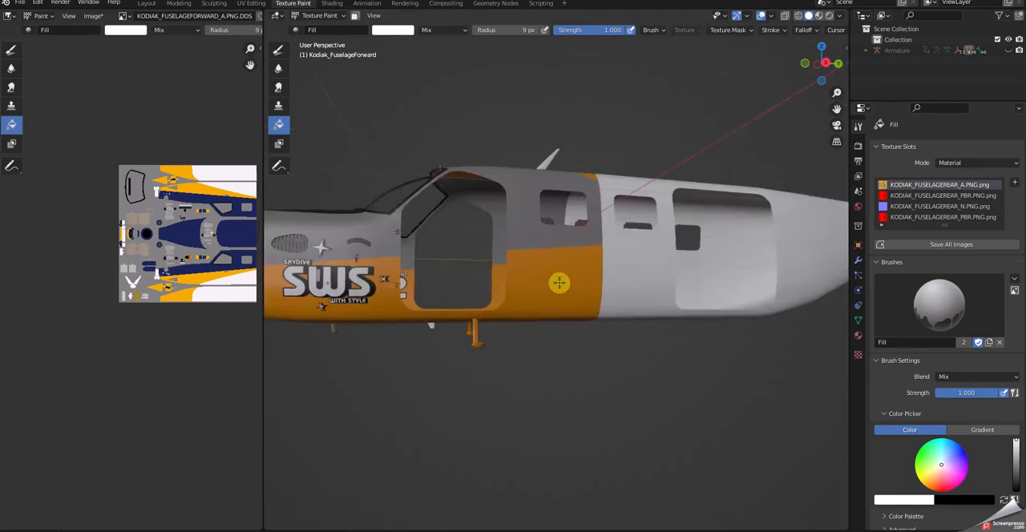
pyautogui.scroll(-2, 556, 277)
pyautogui.scroll(-3, 558, 275)
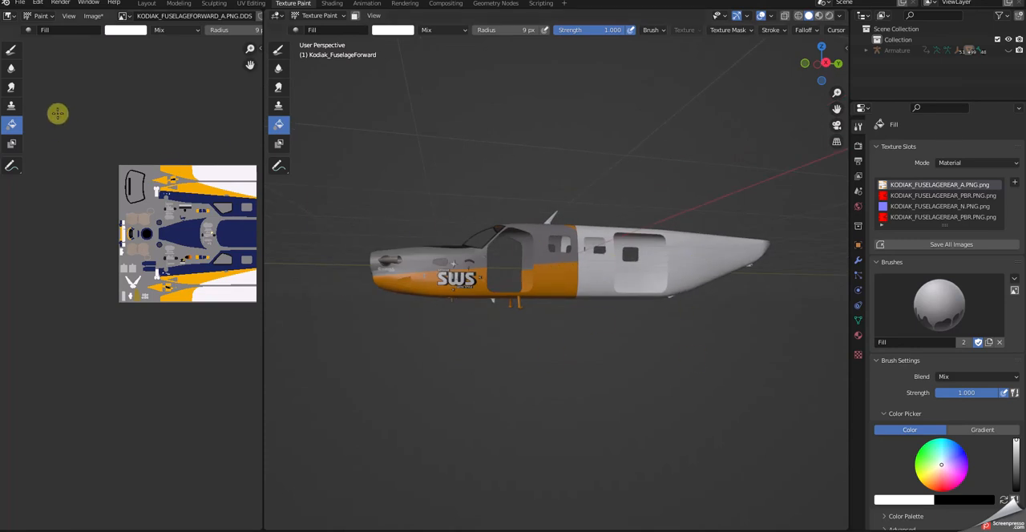
# Quit Blender without saving the modified images and open the Kodiac folder on the desktop.
pyautogui.hotkey('ctrl', 'q')
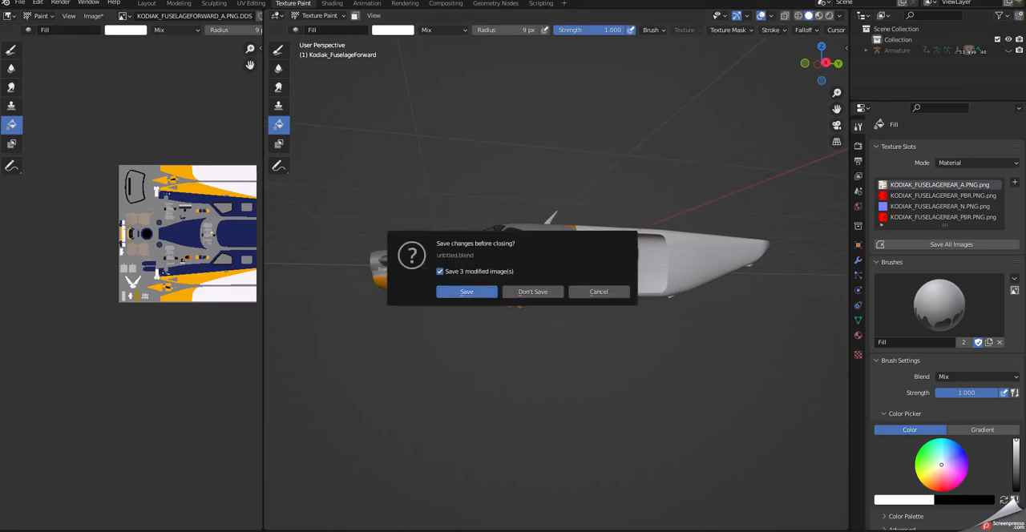
pyautogui.click(529, 291)
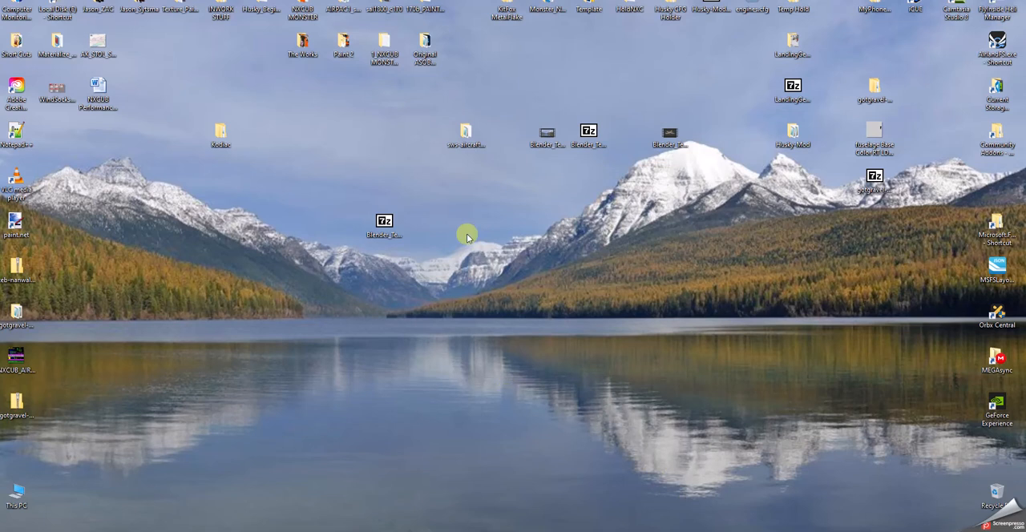
pyautogui.doubleClick(227, 137)
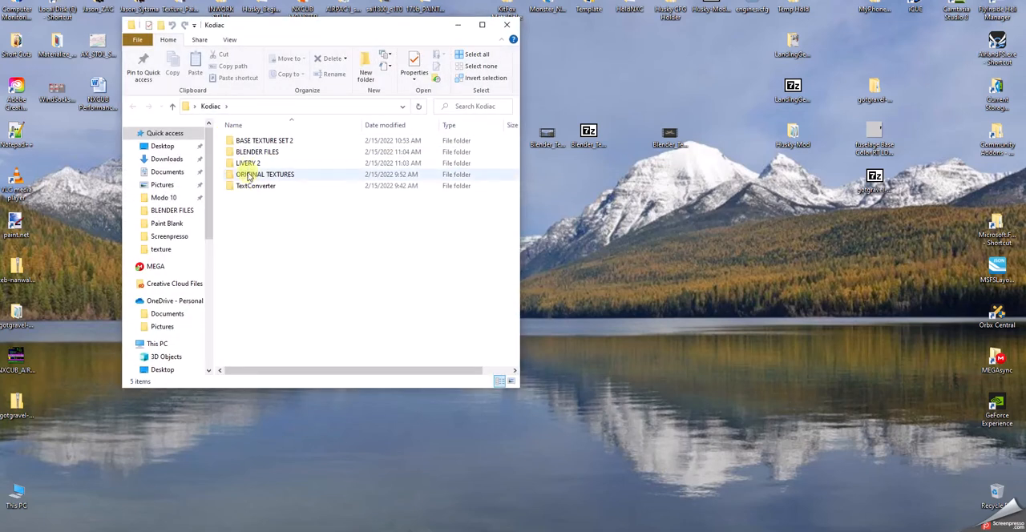
# Create a new folder named "Livery 3" inside the Kodiac folder.
pyautogui.rightClick(245, 240)
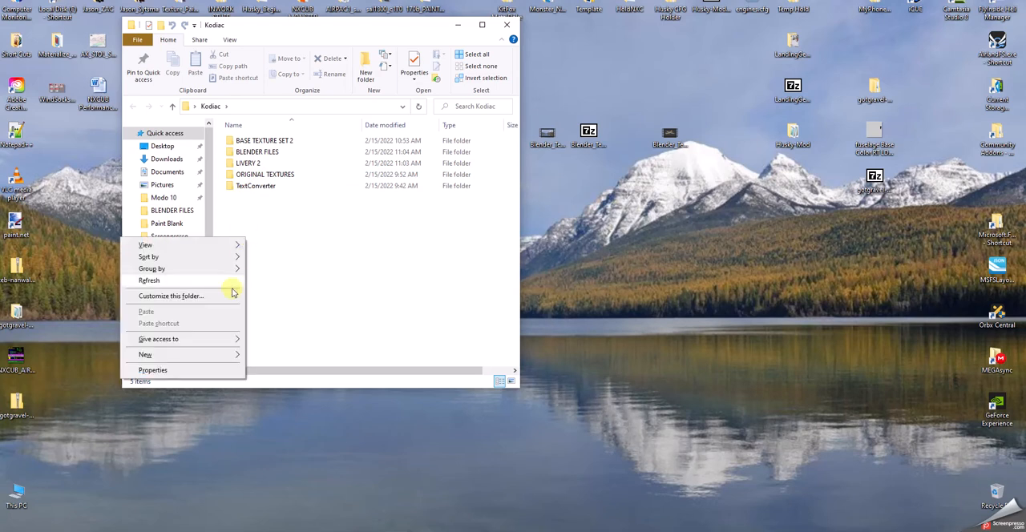
pyautogui.moveTo(162, 355)
pyautogui.click(269, 354)
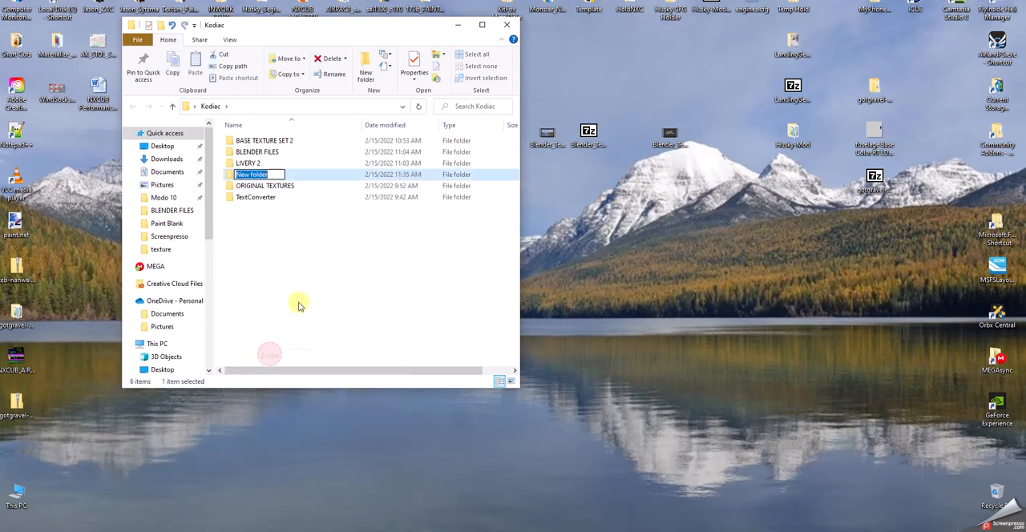
pyautogui.write('L')
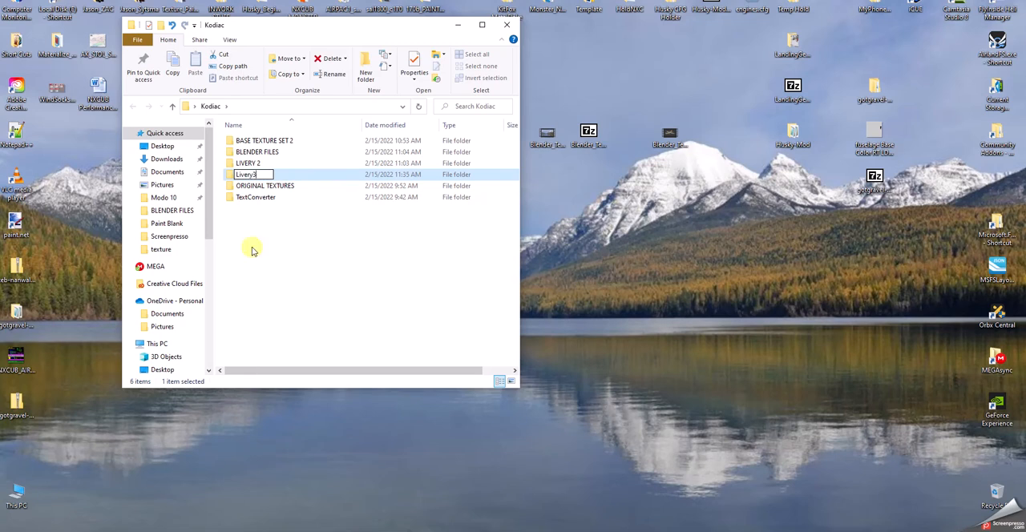
pyautogui.write('ivery 3')
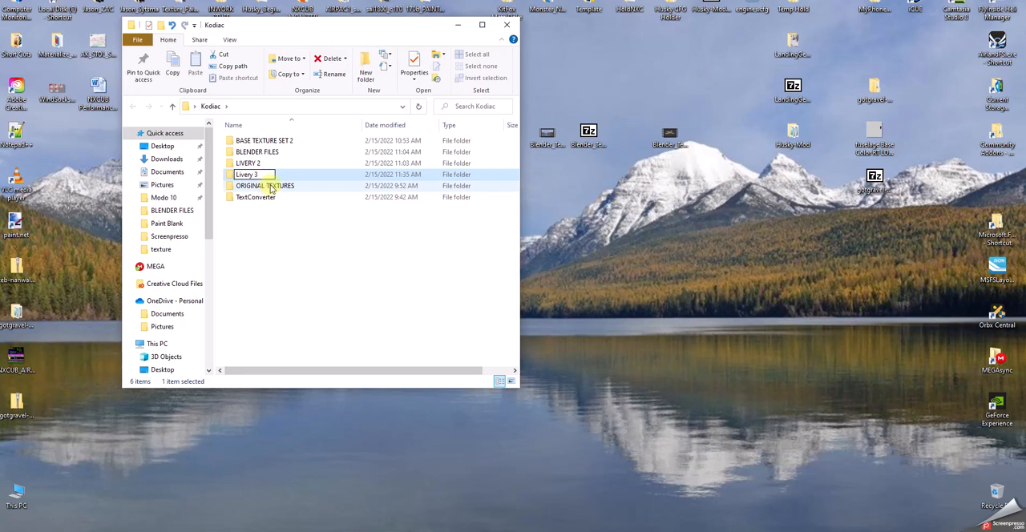
pyautogui.click(344, 309)
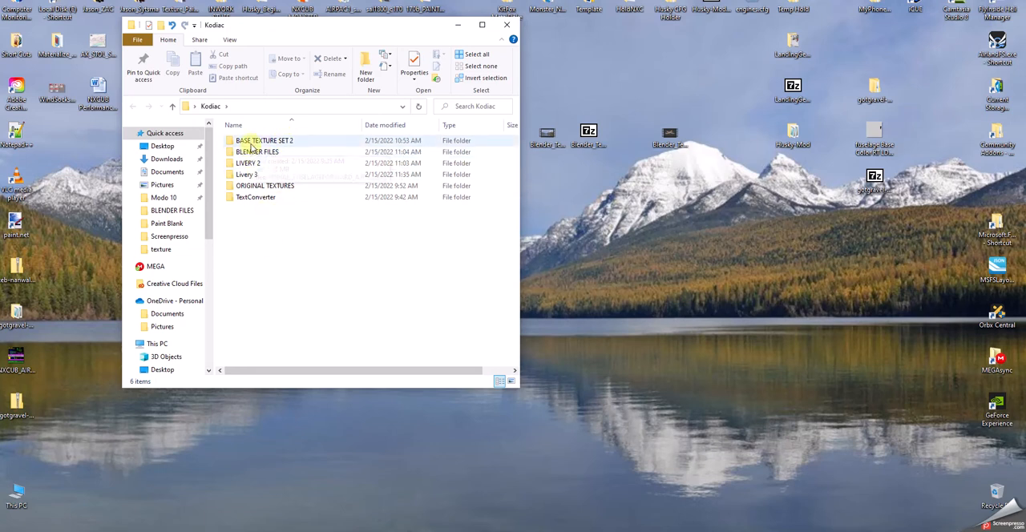
# Check the LIVERY 2 and BASE TEXTURE SET 2 folders and select all texture files in the ORIGINAL TEXTURES folder.
pyautogui.click(251, 162)
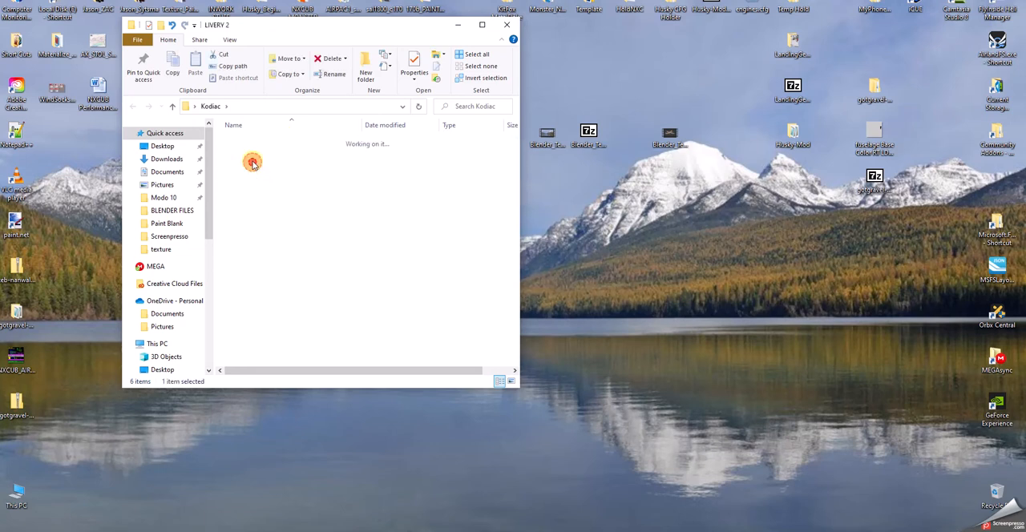
pyautogui.doubleClick(250, 162)
pyautogui.click(174, 107)
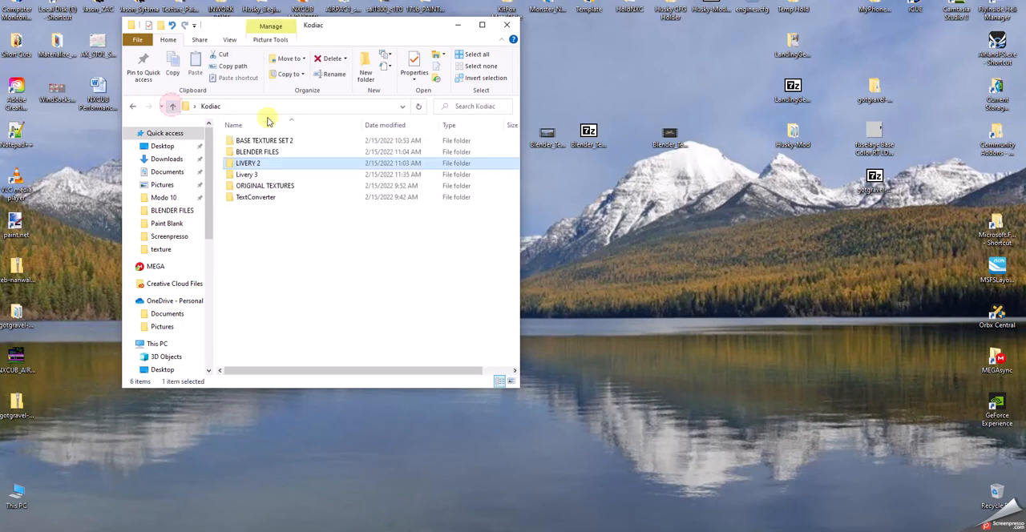
pyautogui.doubleClick(265, 145)
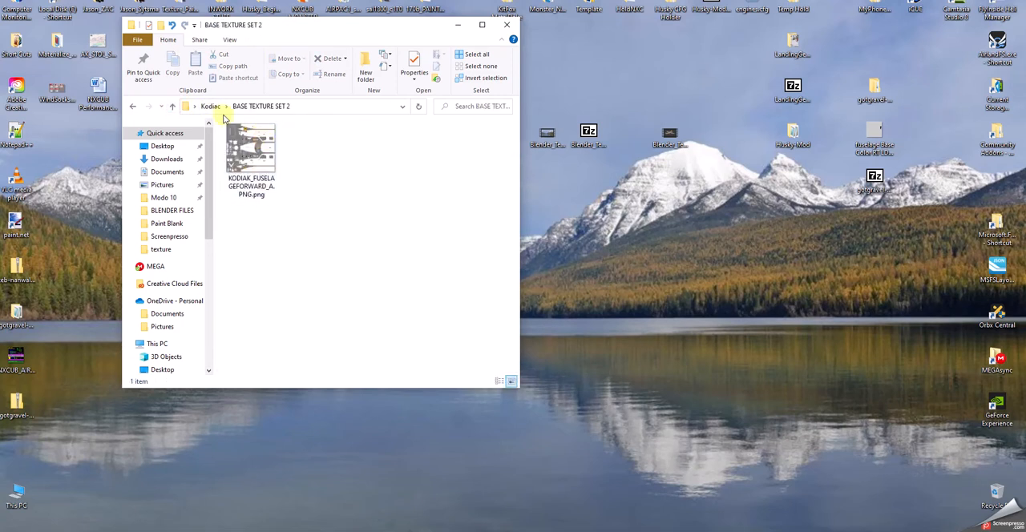
pyautogui.click(172, 107)
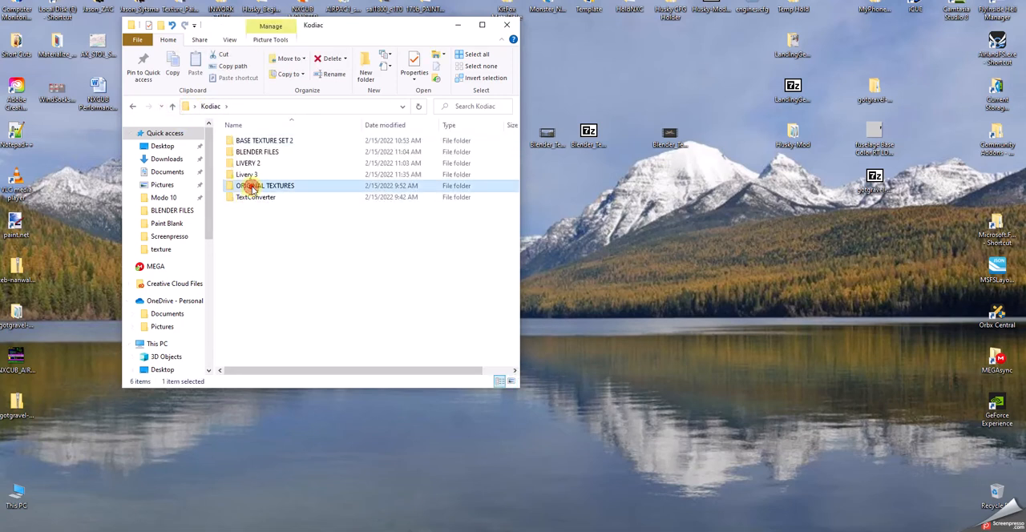
pyautogui.doubleClick(258, 186)
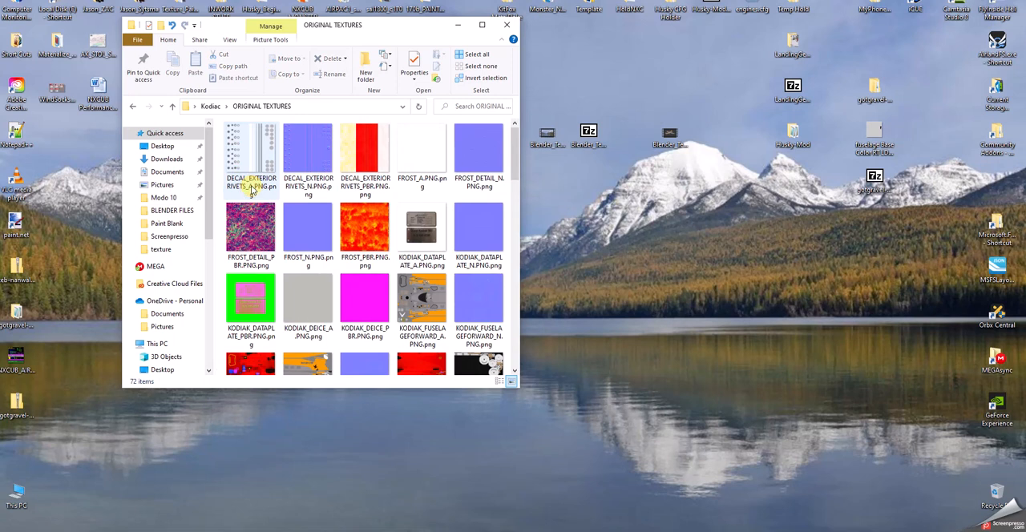
pyautogui.click(471, 55)
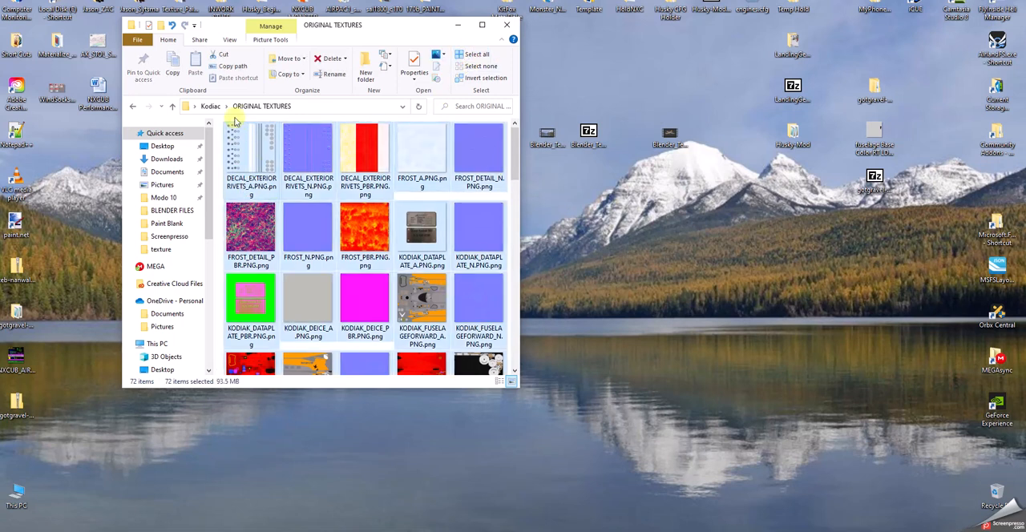
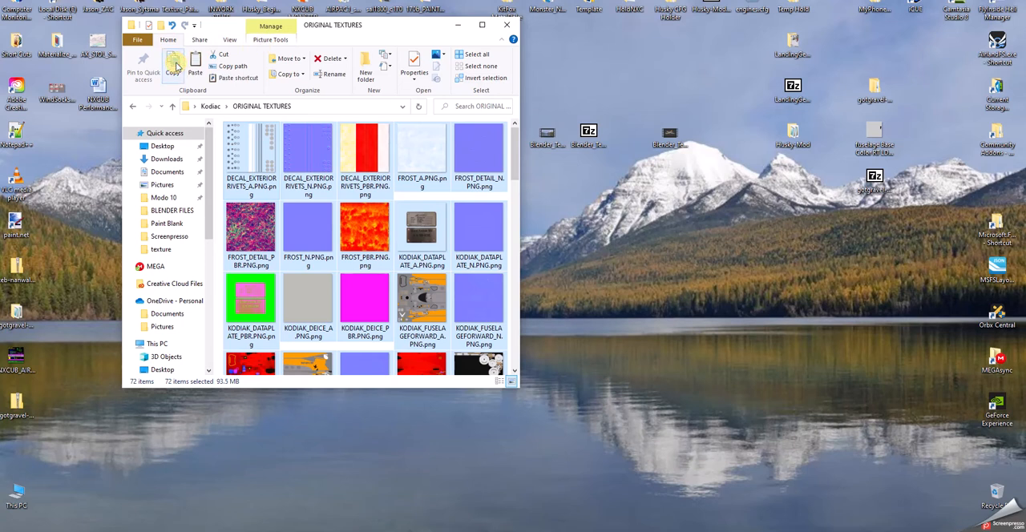
# Paste the copied original textures into the Livery 3 folder.
pyautogui.click(173, 107)
pyautogui.click(248, 175)
pyautogui.doubleClick(248, 176)
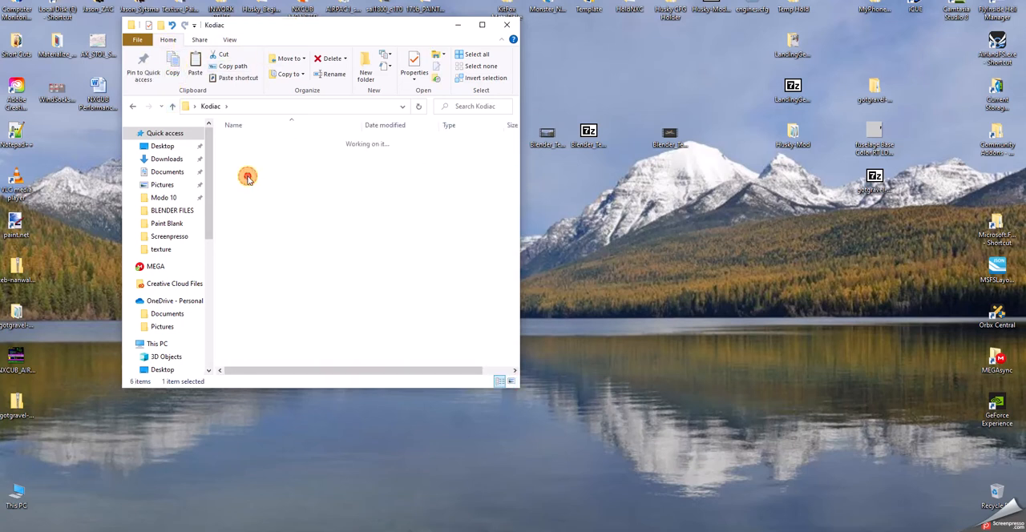
pyautogui.rightClick(318, 208)
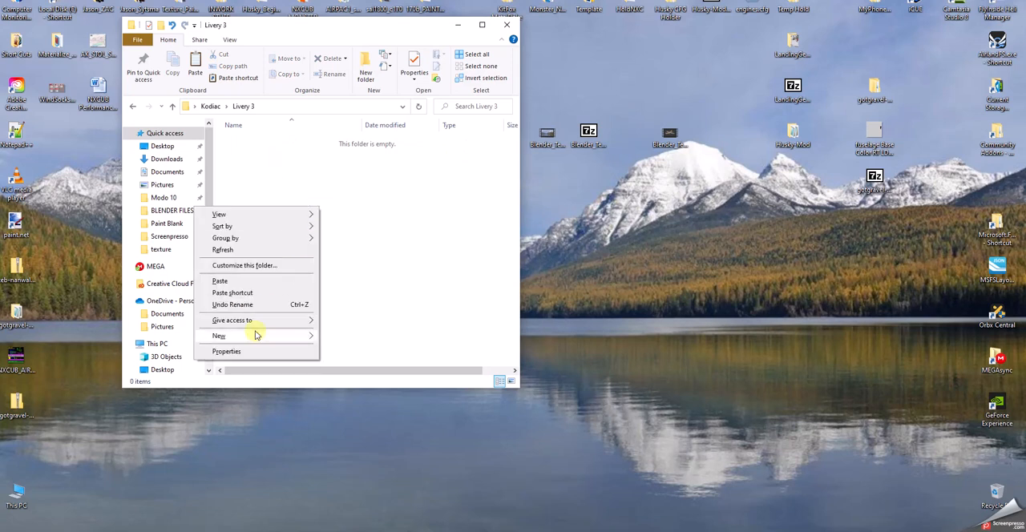
pyautogui.click(233, 280)
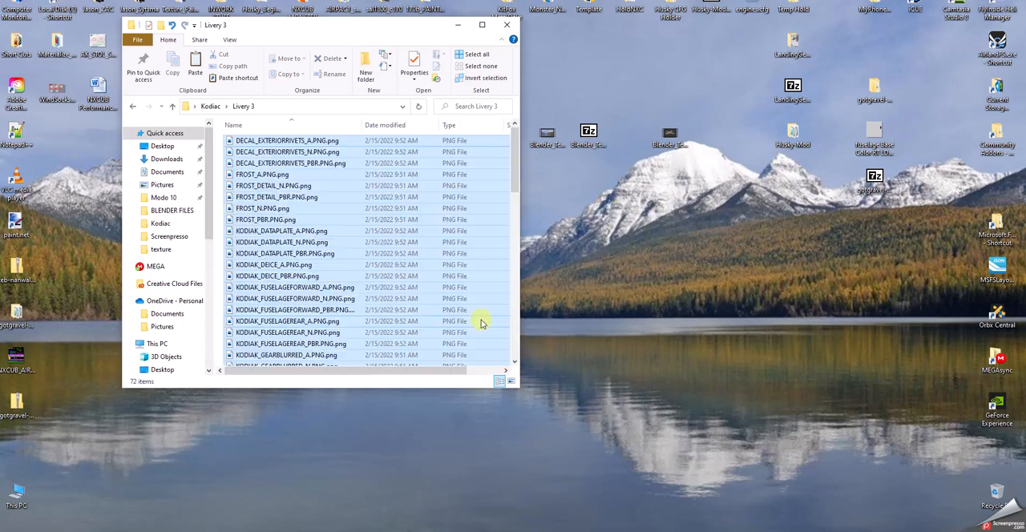
# Show the Livery 3 texture files as large icons and look through their thumbnails.
pyautogui.moveTo(520, 160); pyautogui.dragTo(516, 168)
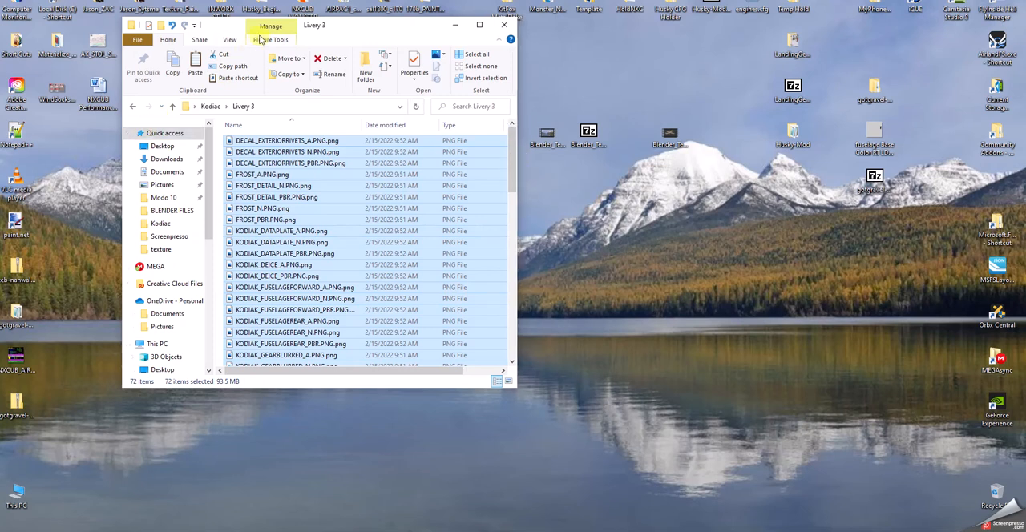
pyautogui.click(232, 40)
pyautogui.click(267, 56)
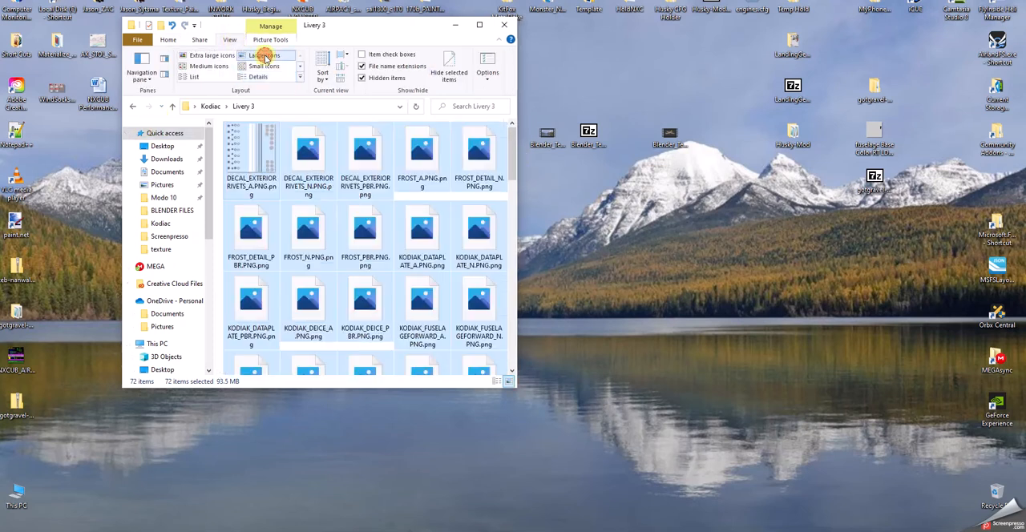
pyautogui.scroll(-3, 383, 261)
pyautogui.scroll(3, 383, 260)
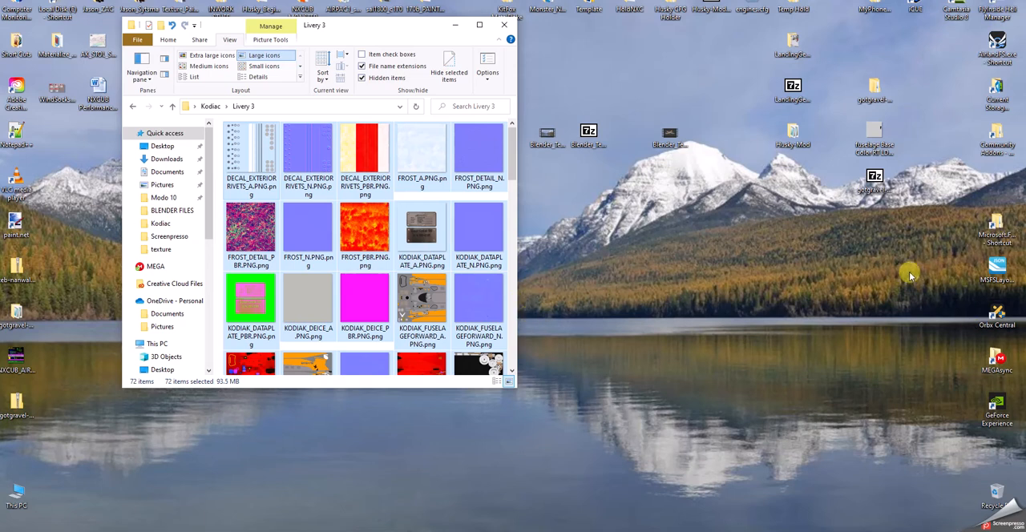
# Open the Community Addons folder from the desktop, place its window beside the Livery 3 window, and open Aircraft_Liveries.
pyautogui.click(994, 138)
pyautogui.doubleClick(995, 138)
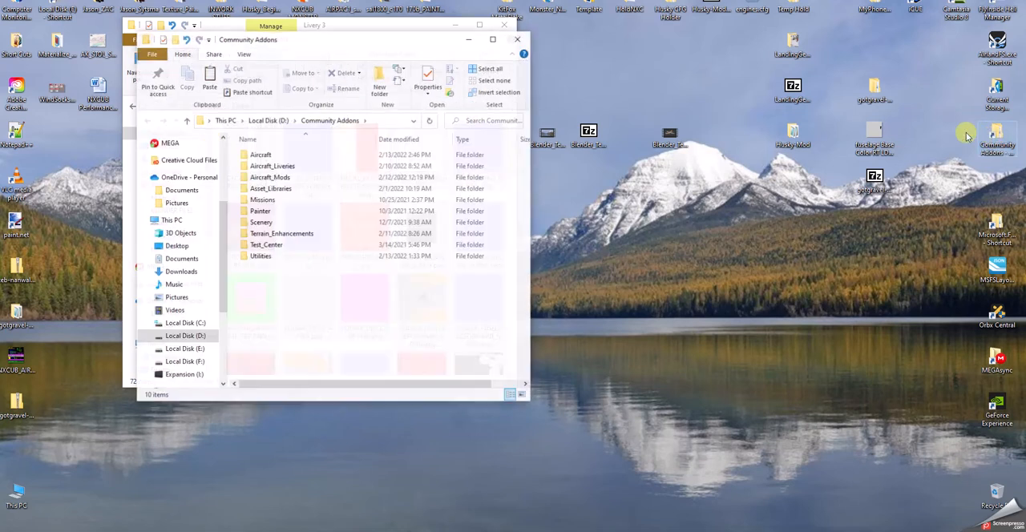
pyautogui.moveTo(344, 36); pyautogui.dragTo(771, 33)
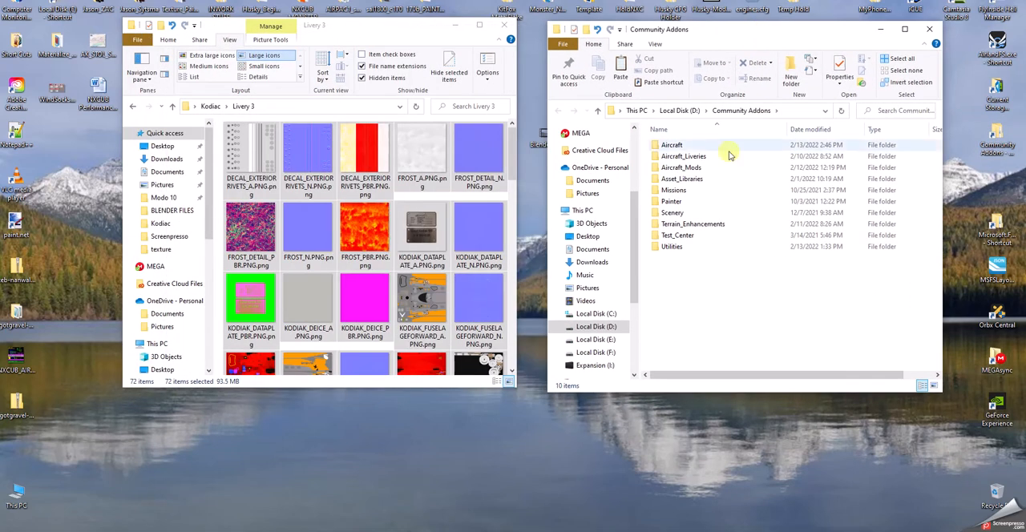
pyautogui.doubleClick(673, 159)
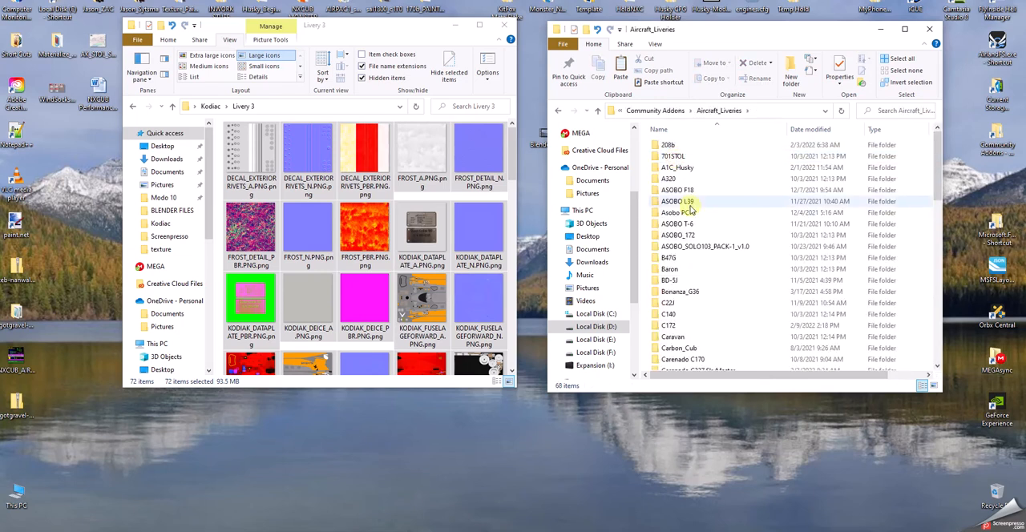
pyautogui.click(598, 110)
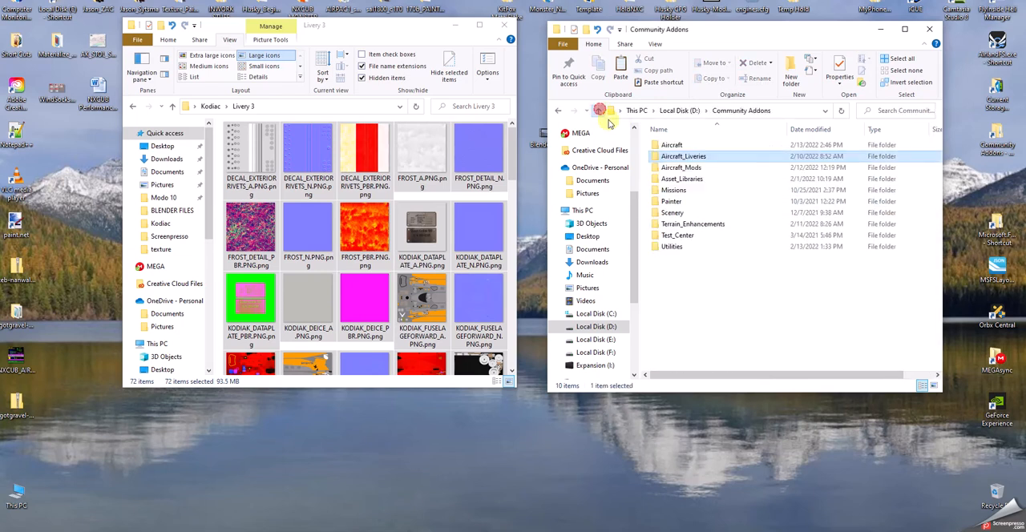
pyautogui.doubleClick(680, 158)
pyautogui.moveTo(937, 158); pyautogui.dragTo(941, 291)
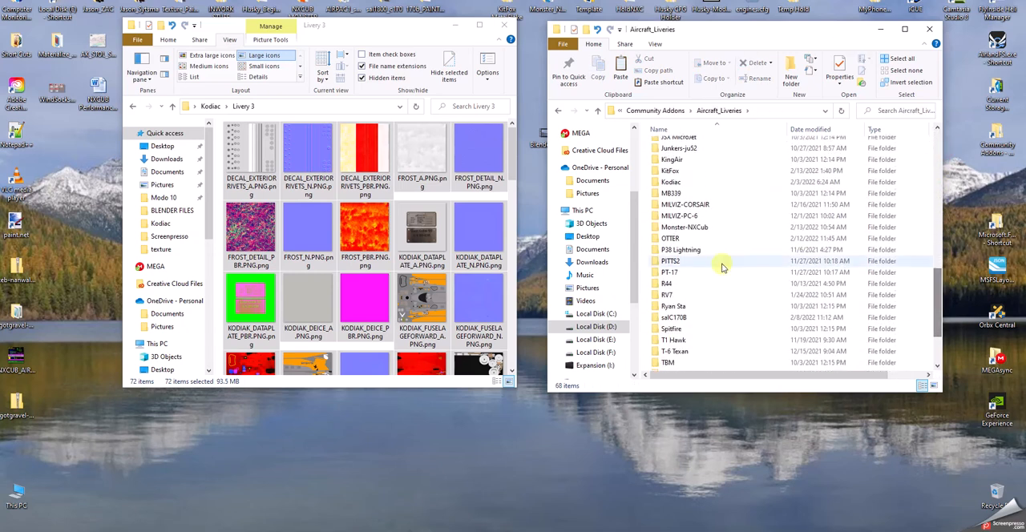
# Find the Kodiac folder among the aircraft liveries and open its sws-aircraft-kodiak-RWB livery folder.
pyautogui.doubleClick(669, 238)
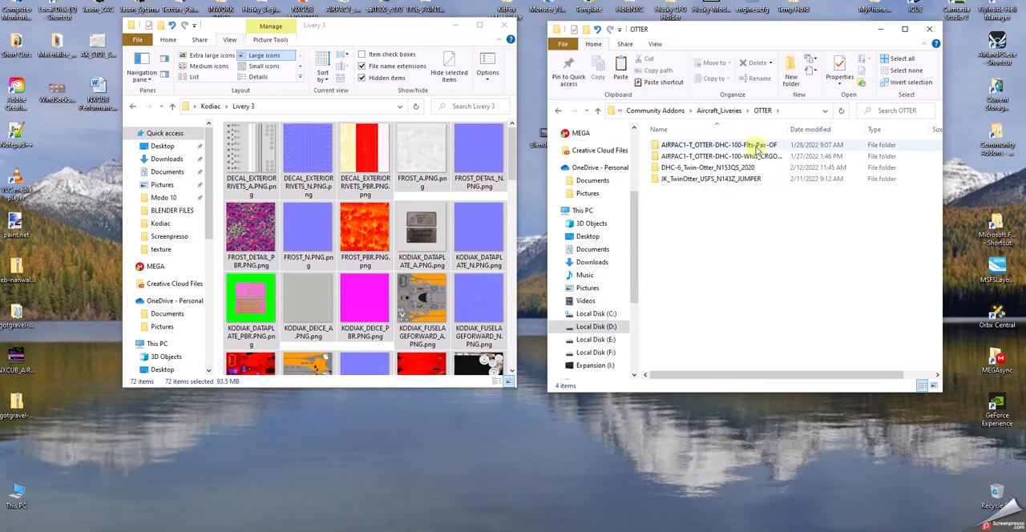
pyautogui.click(598, 110)
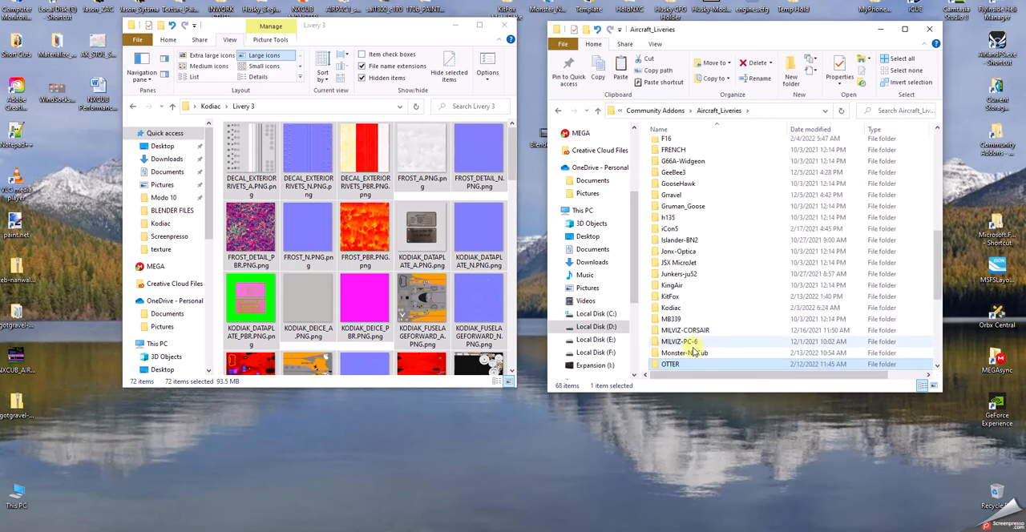
pyautogui.scroll(-1, 694, 353)
pyautogui.scroll(1, 694, 345)
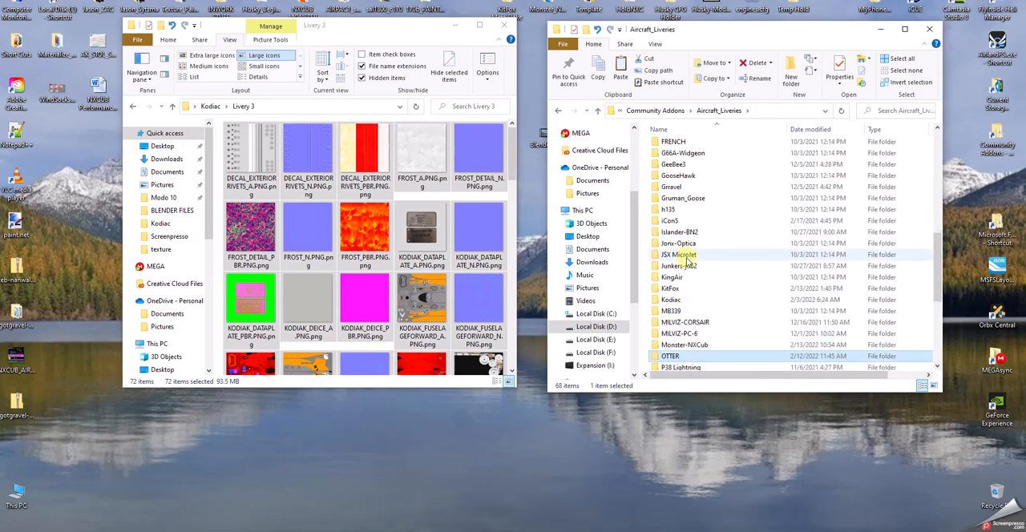
pyautogui.scroll(-2, 687, 263)
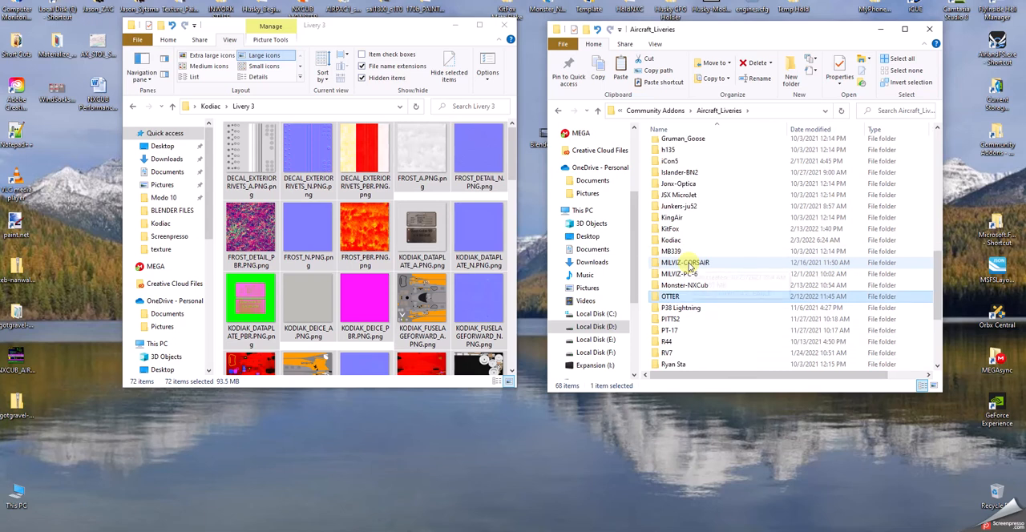
pyautogui.scroll(-1, 688, 267)
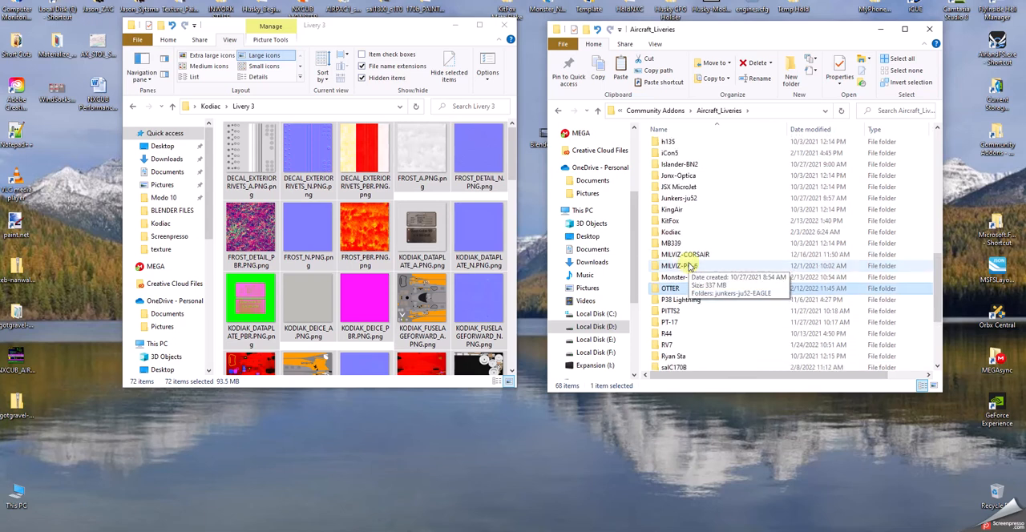
pyautogui.doubleClick(670, 231)
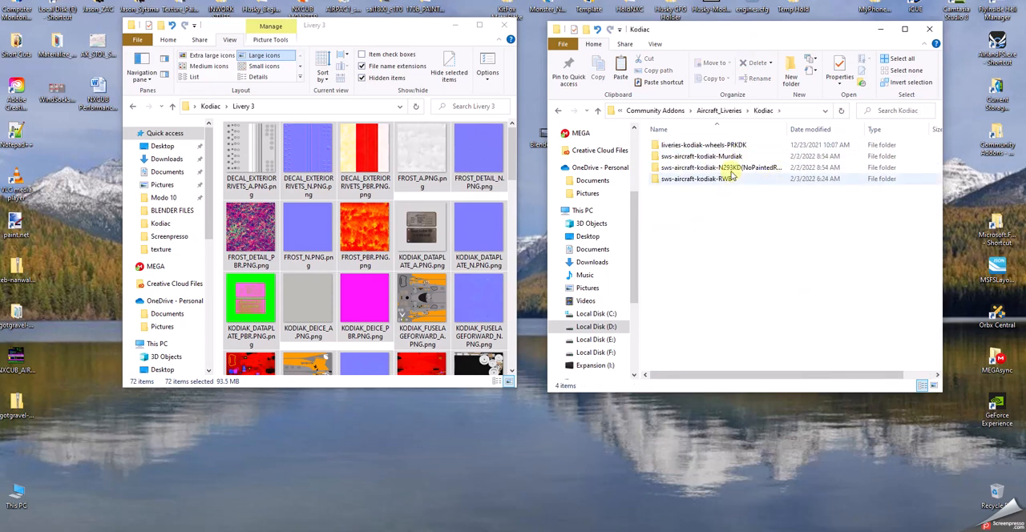
pyautogui.click(736, 145)
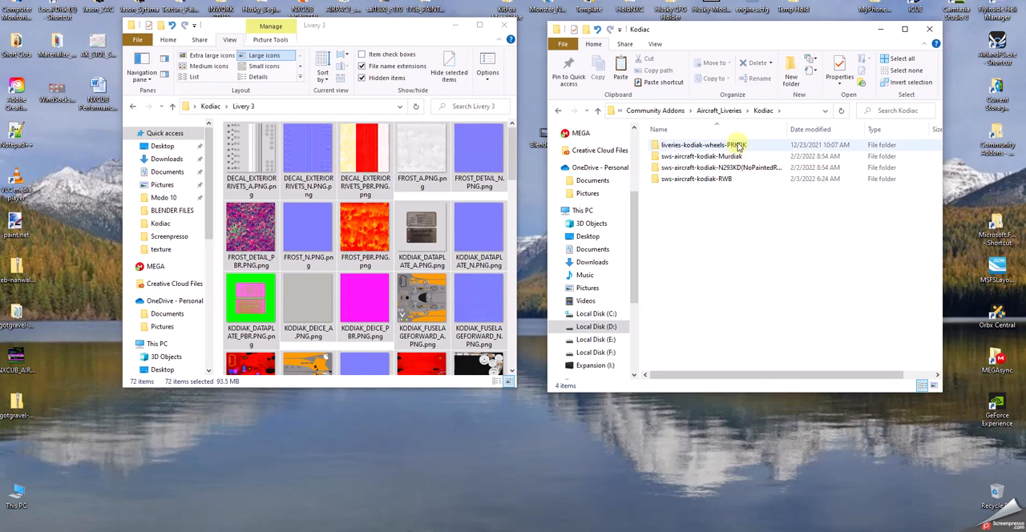
pyautogui.doubleClick(704, 180)
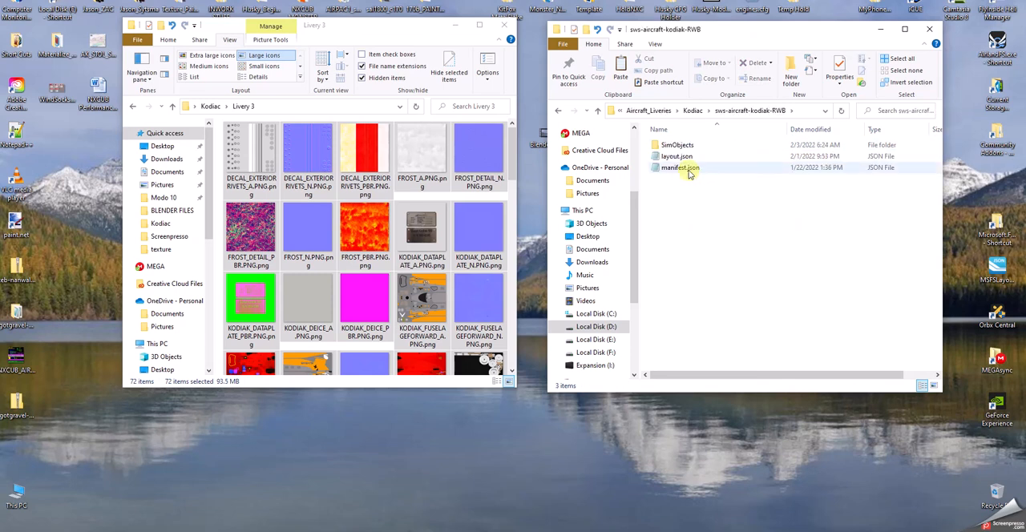
# Open the livery's texture.RWB folder under SimObjects, Airplanes and SWS_Kodiak_gear_RWB.
pyautogui.doubleClick(672, 147)
pyautogui.doubleClick(675, 145)
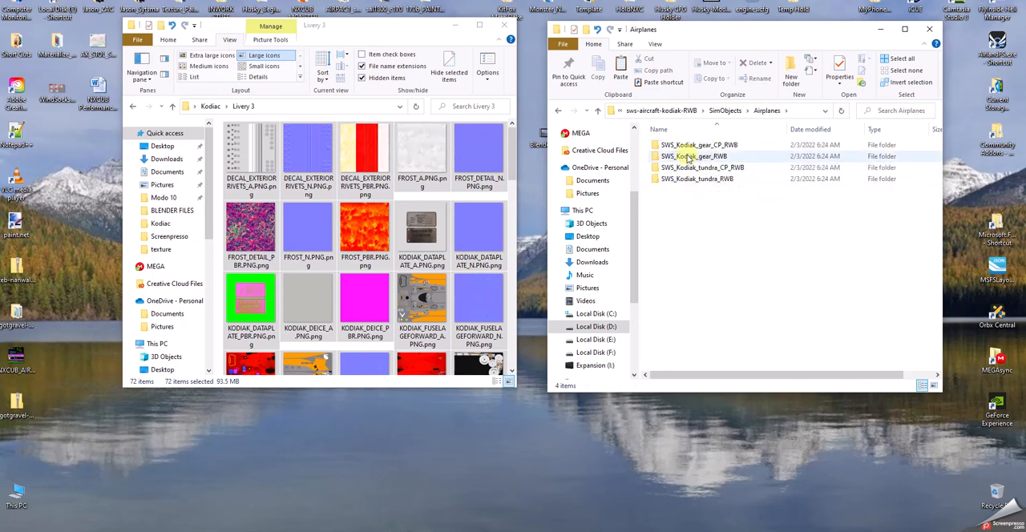
pyautogui.click(687, 158)
pyautogui.doubleClick(687, 158)
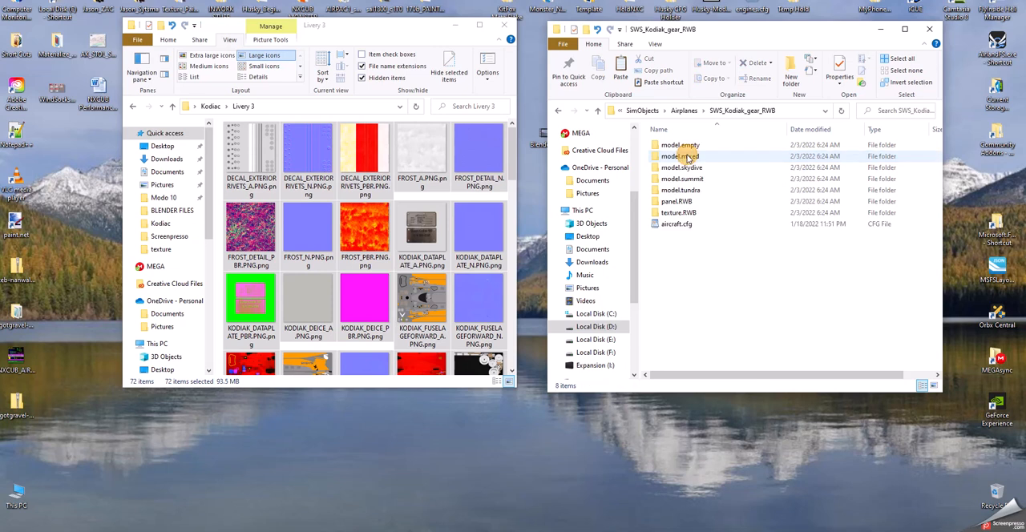
pyautogui.doubleClick(678, 213)
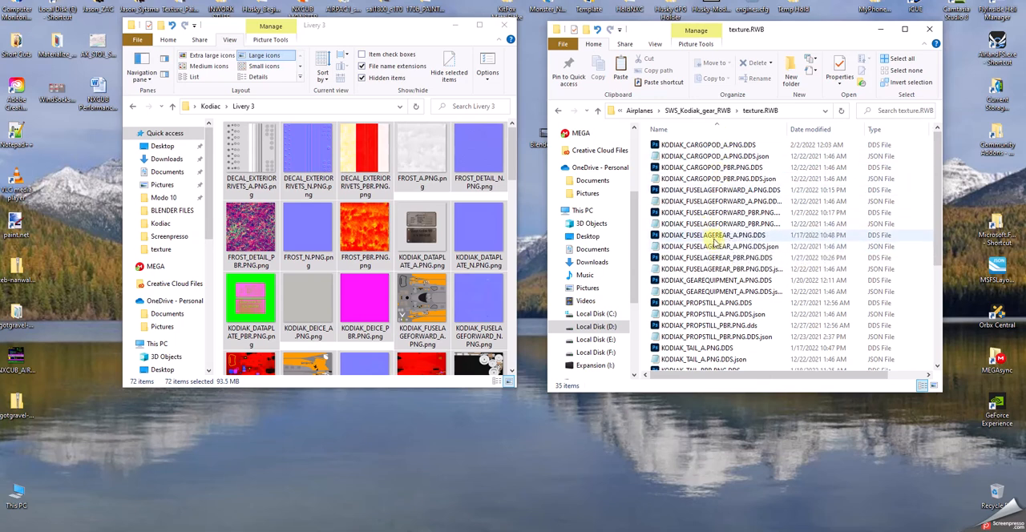
pyautogui.click(697, 213)
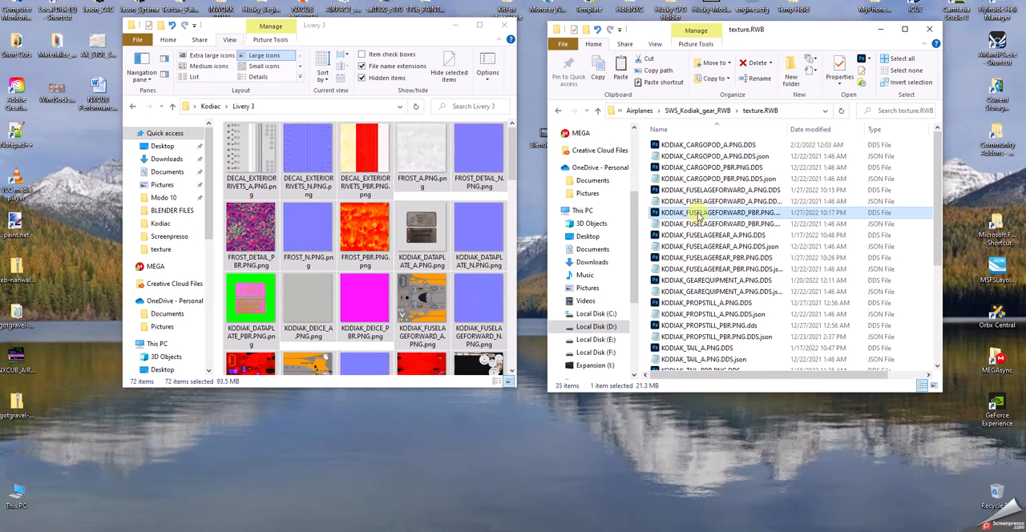
pyautogui.doubleClick(697, 213)
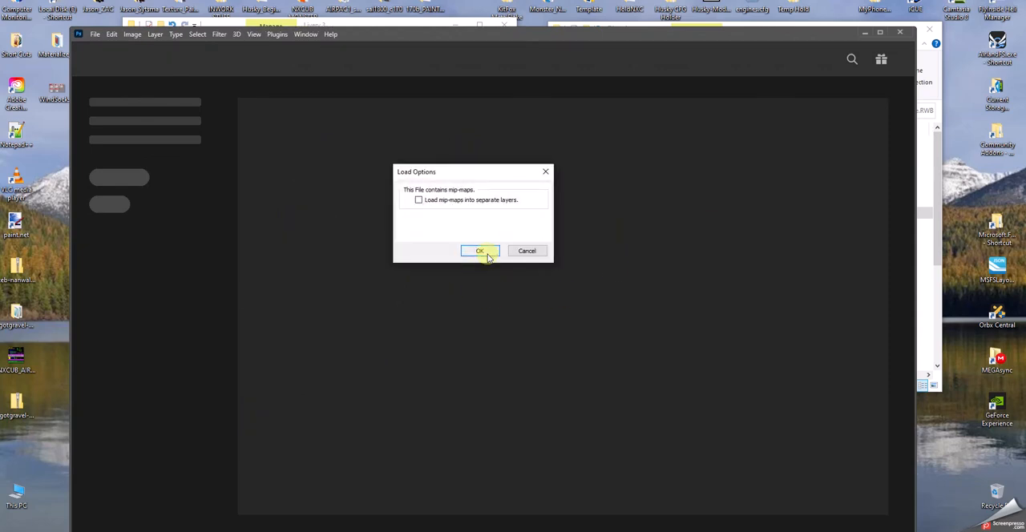
pyautogui.click(480, 253)
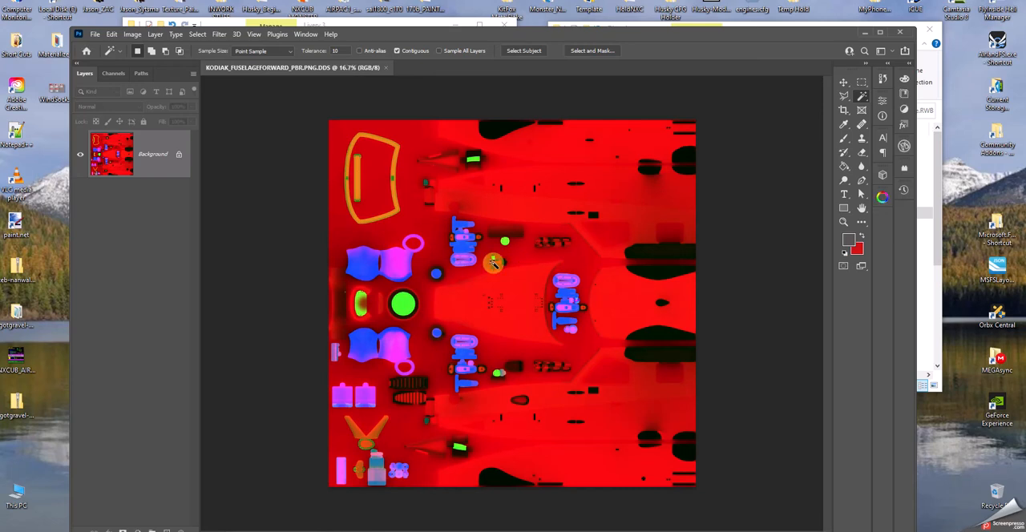
pyautogui.click(385, 69)
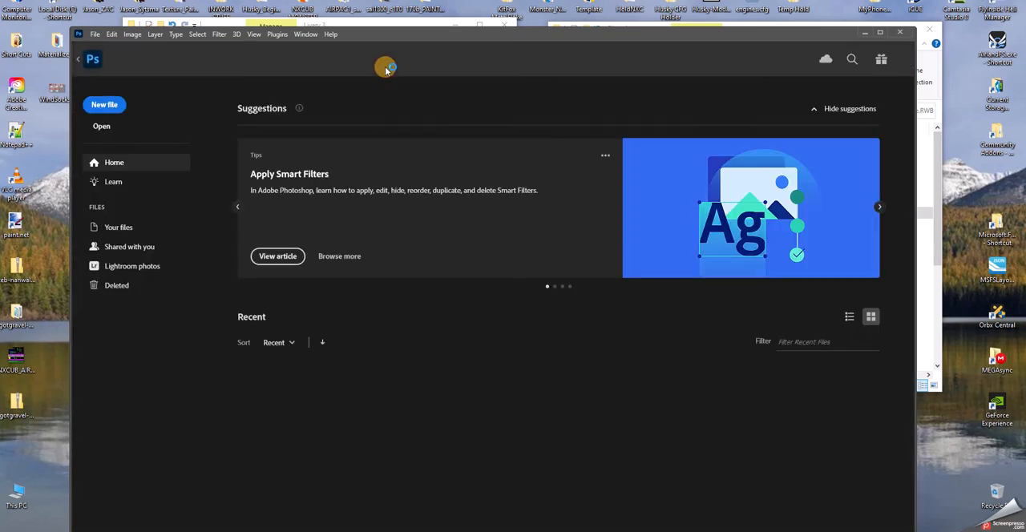
# Widen the file name column in the texture.RWB folder and open KODIAK_FUSELAGEFORWARD_A.PNG.DDS in Photoshop without separate mip-map layers.
pyautogui.click(933, 238)
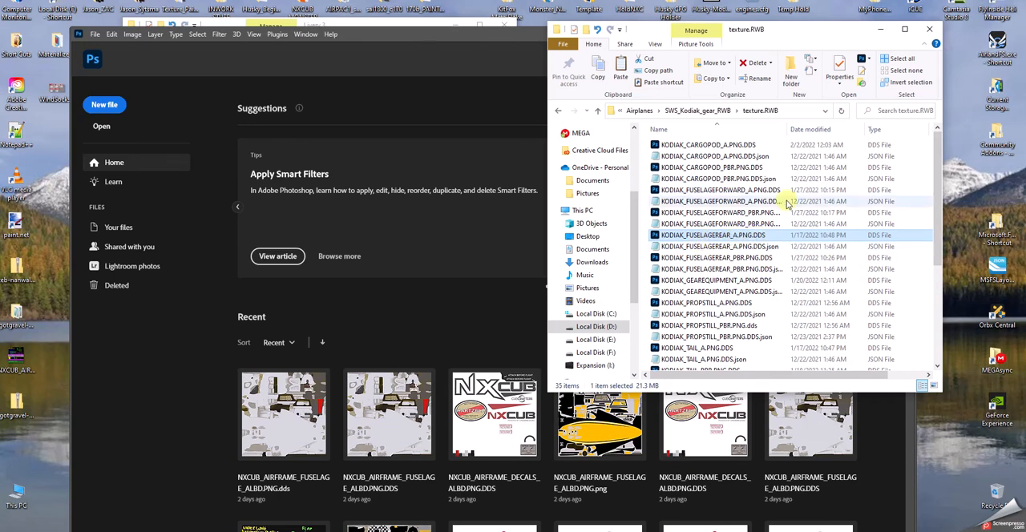
pyautogui.moveTo(790, 130); pyautogui.dragTo(861, 129)
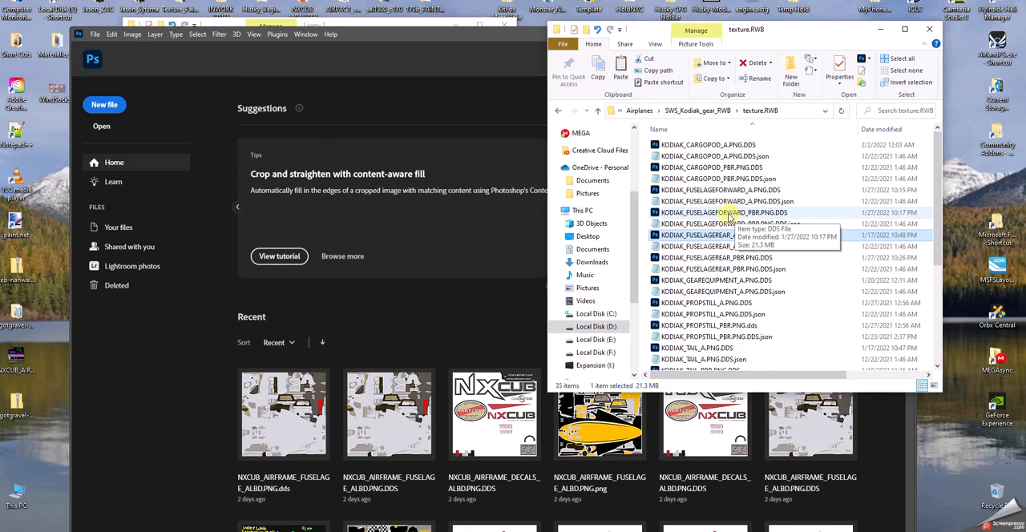
pyautogui.click(694, 191)
pyautogui.doubleClick(695, 191)
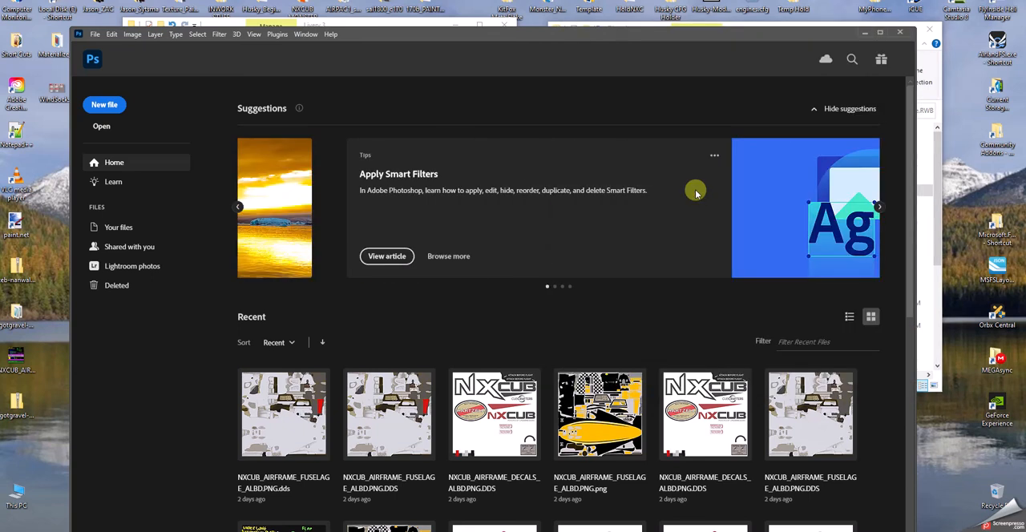
pyautogui.click(485, 251)
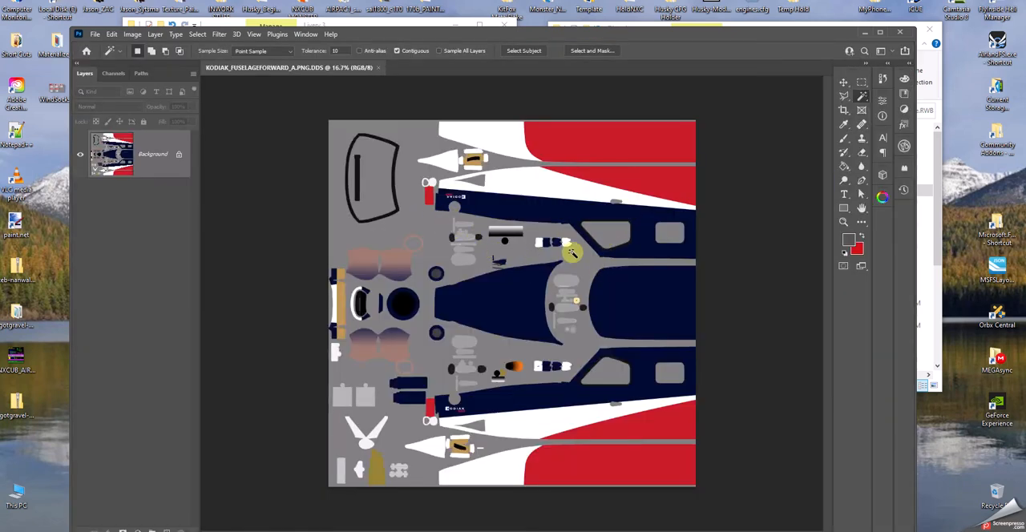
# Save the forward fuselage texture to the Desktop as KODIAK_FUSELAGEFORWARD_A.PNG in PNG format with large file size, and close Photoshop.
pyautogui.click(95, 34)
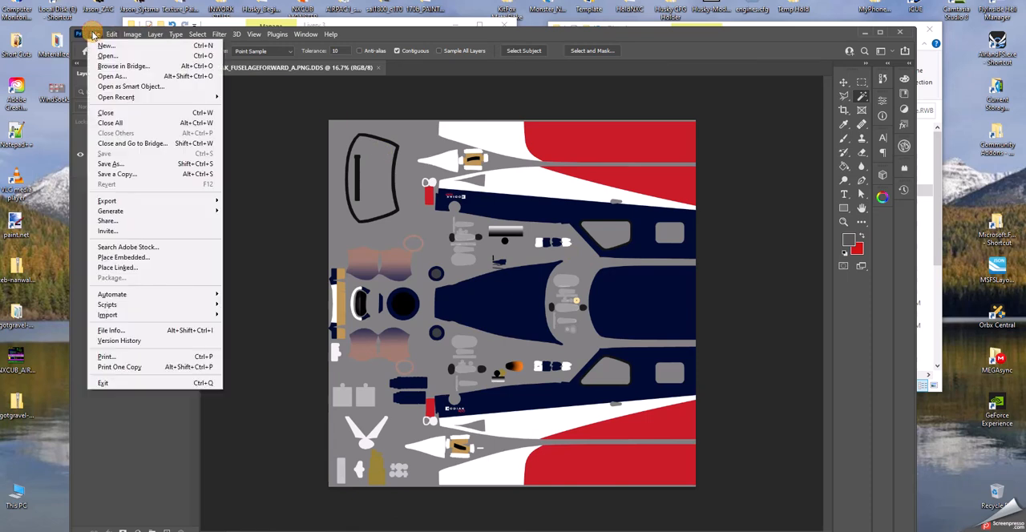
pyautogui.click(111, 164)
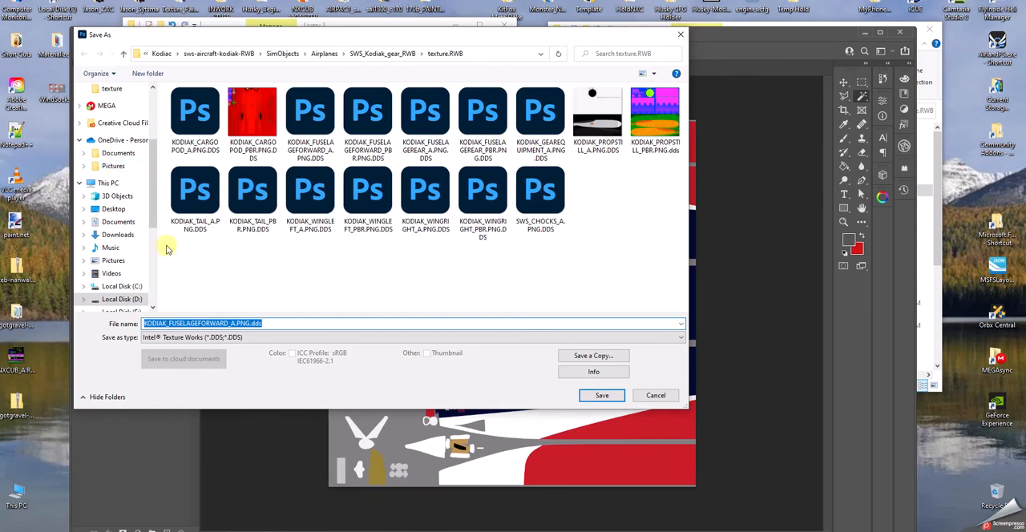
pyautogui.click(258, 337)
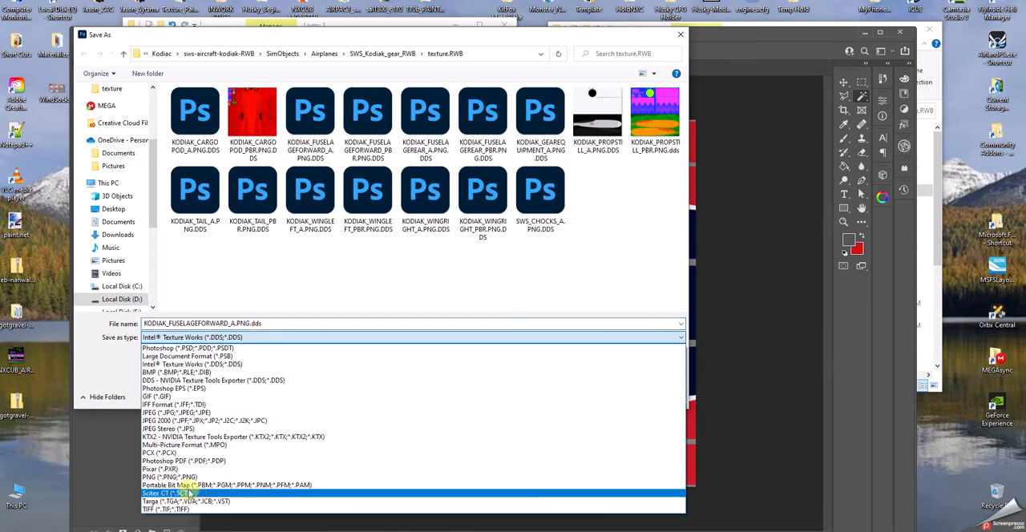
pyautogui.click(183, 477)
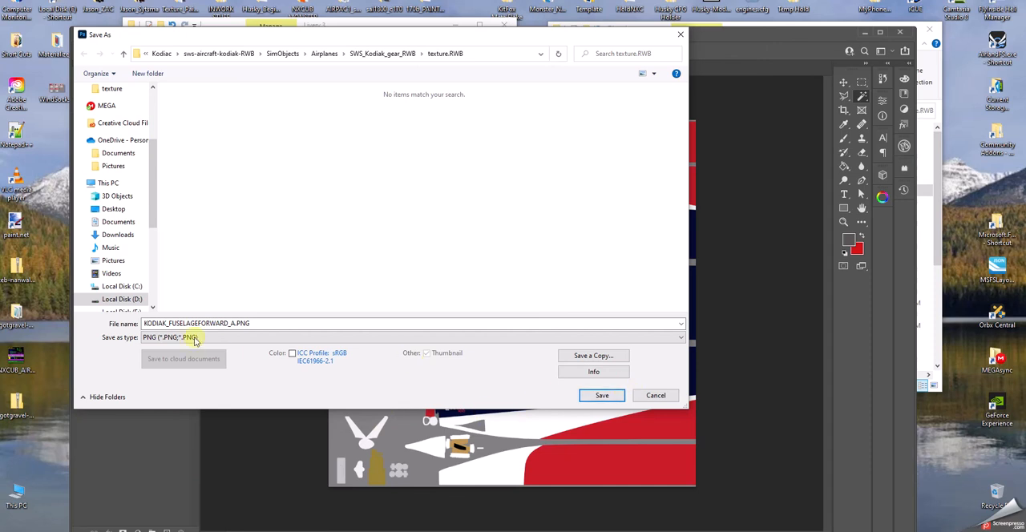
pyautogui.click(108, 210)
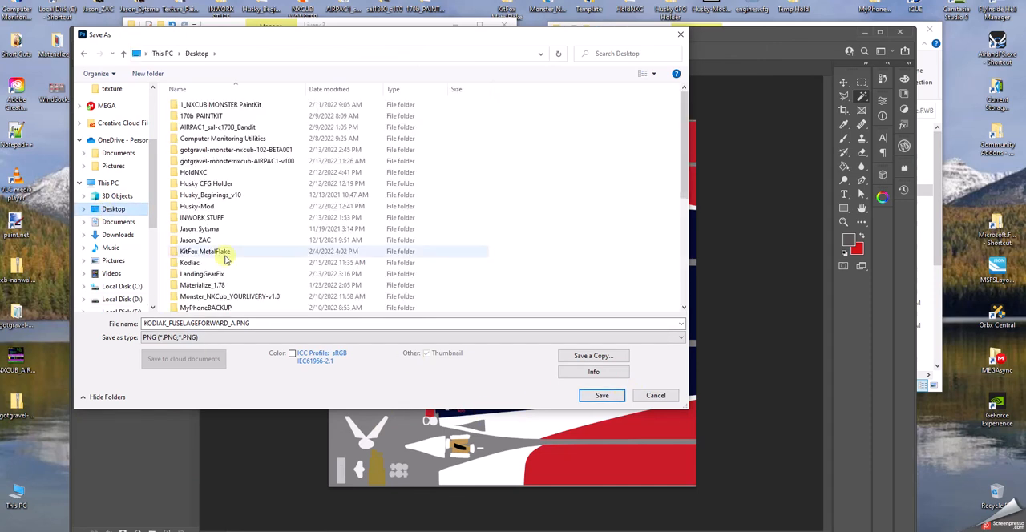
pyautogui.click(602, 396)
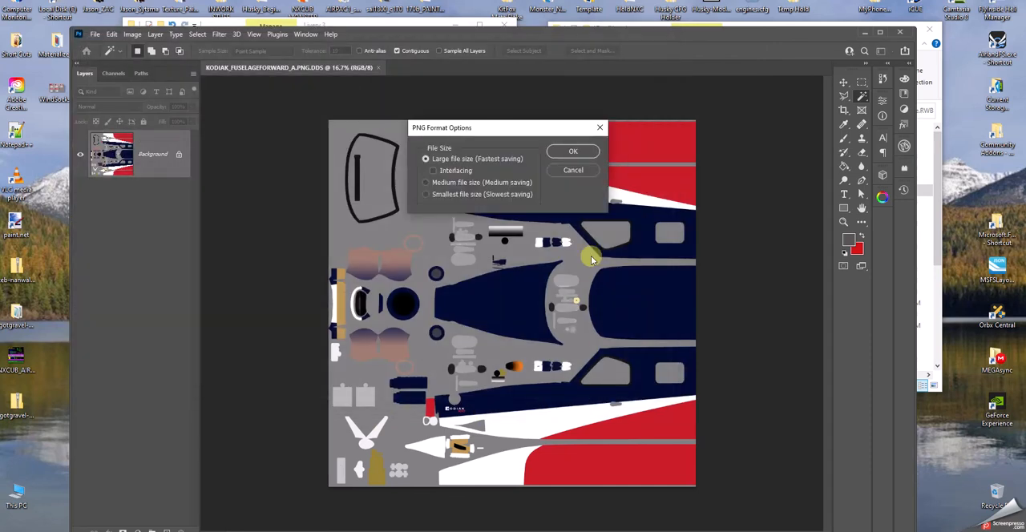
pyautogui.click(572, 152)
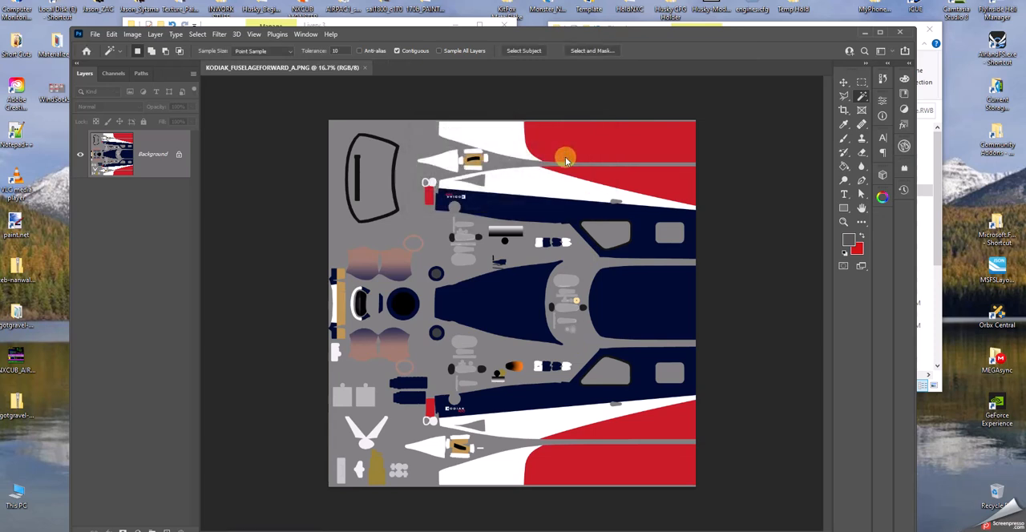
pyautogui.click(901, 36)
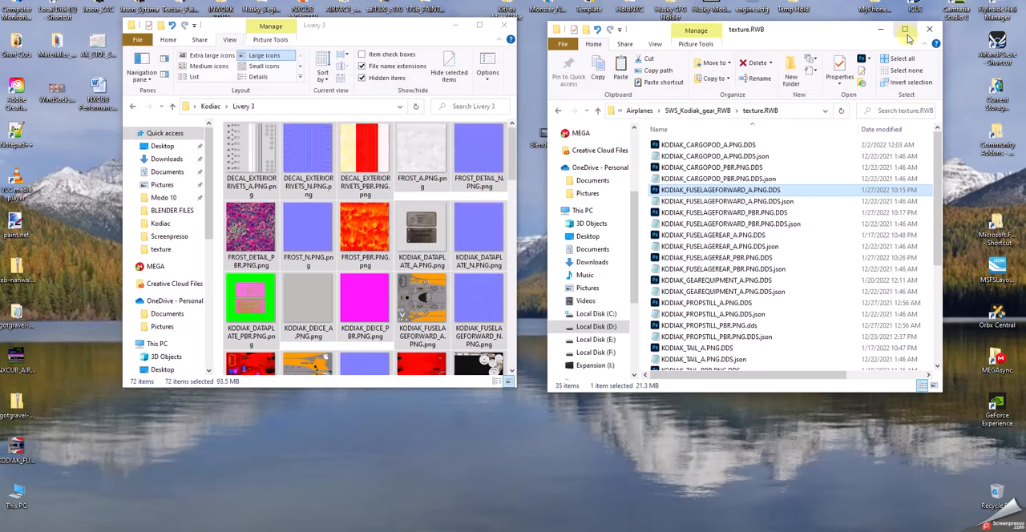
# Move the exported fuselage PNG to a clear spot on the desktop and preview the image.
pyautogui.click(23, 454)
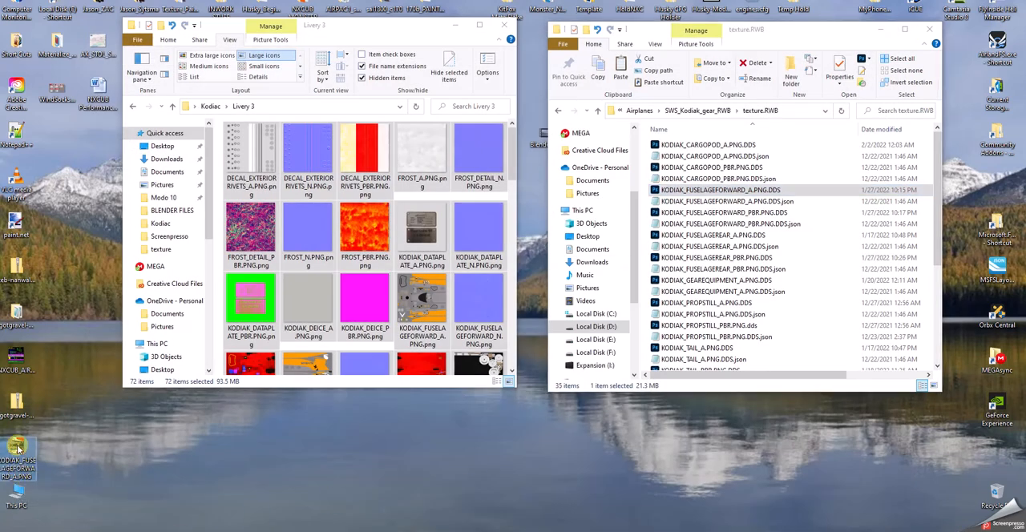
pyautogui.moveTo(16, 449); pyautogui.dragTo(97, 449)
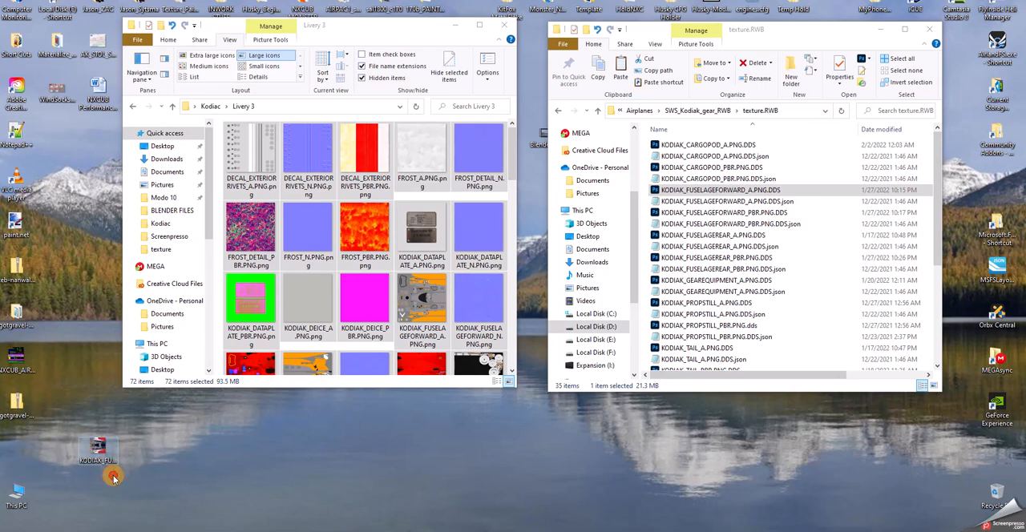
pyautogui.doubleClick(103, 468)
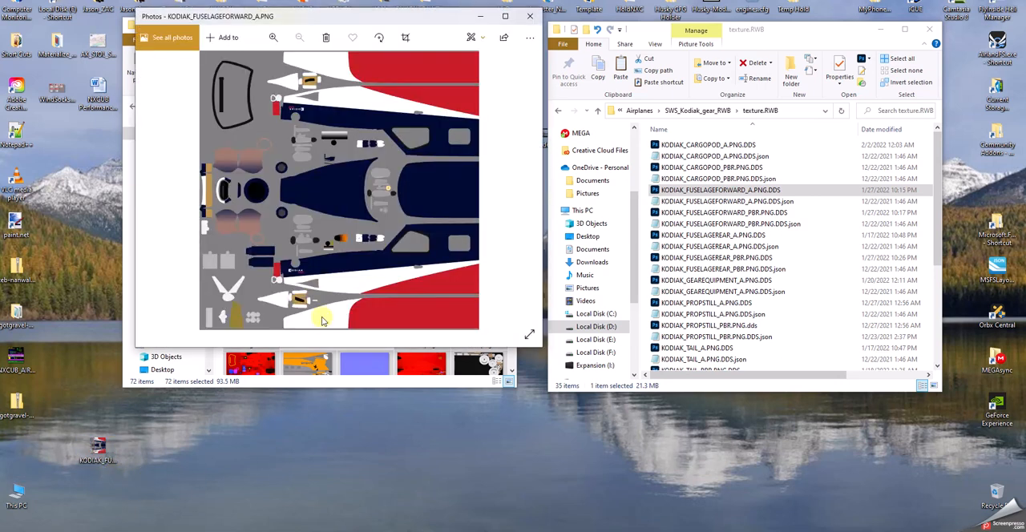
pyautogui.click(530, 17)
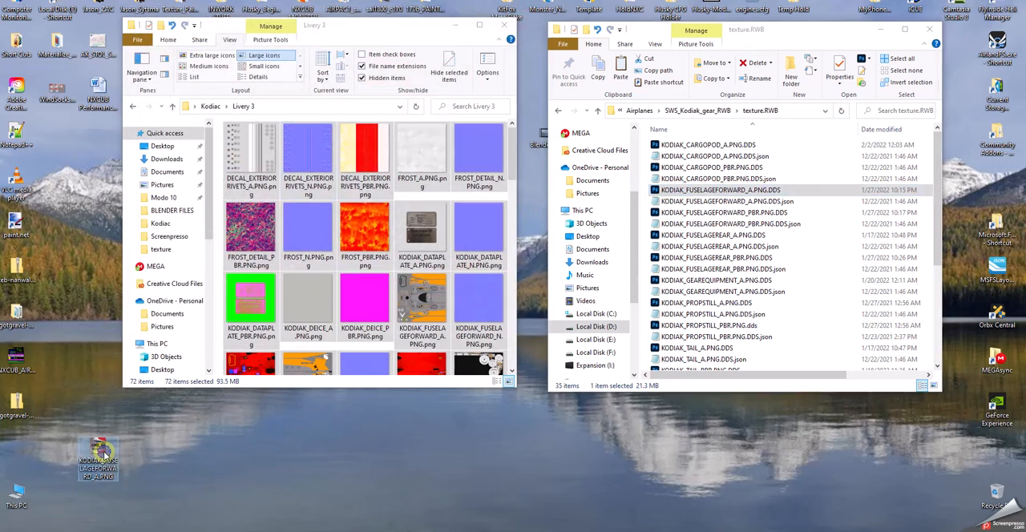
# Check the file properties of the exported fuselage PNG on the desktop.
pyautogui.rightClick(106, 458)
pyautogui.click(29, 443)
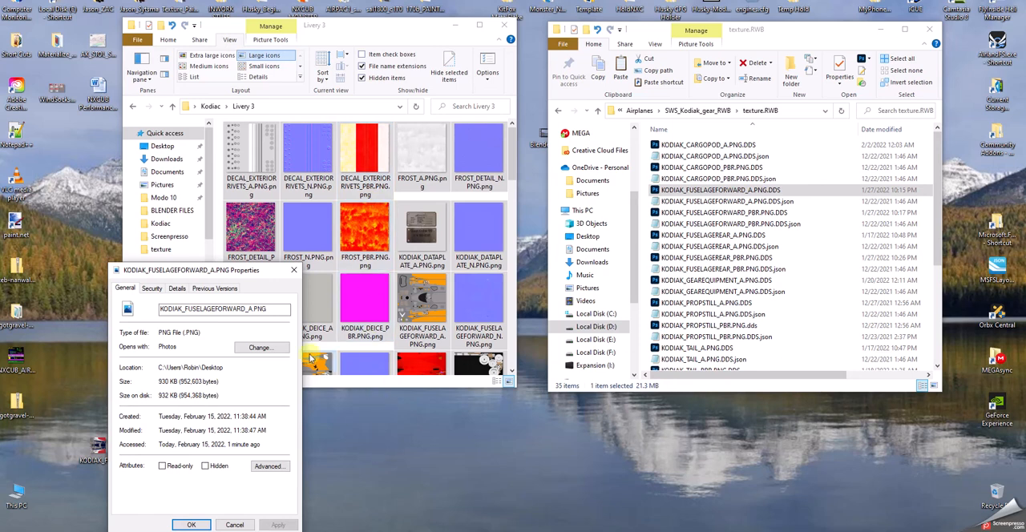
pyautogui.click(292, 273)
# Rename the exported desktop file as KODIAK_FUSELAGEFORWARD_A.PNG.png.
pyautogui.click(100, 455)
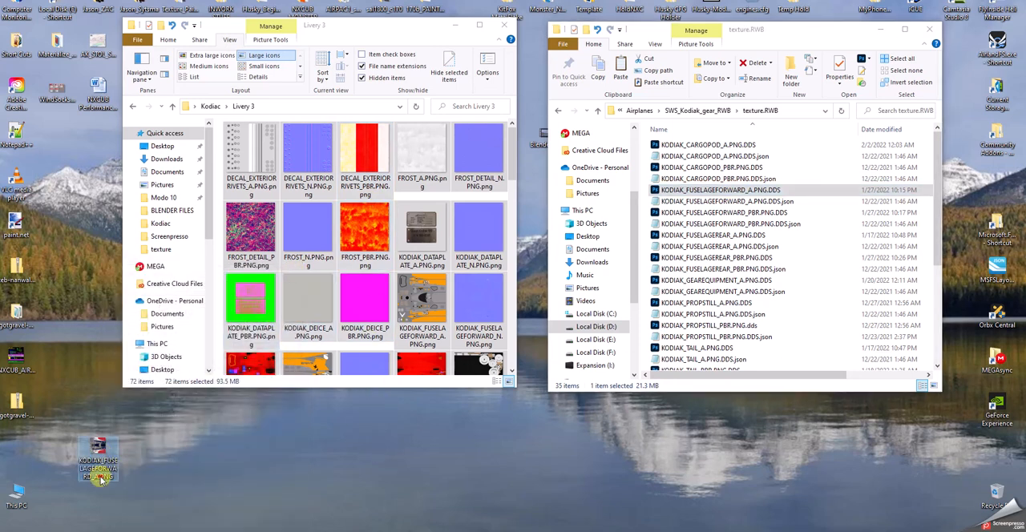
pyautogui.click(100, 479)
pyautogui.click(112, 476)
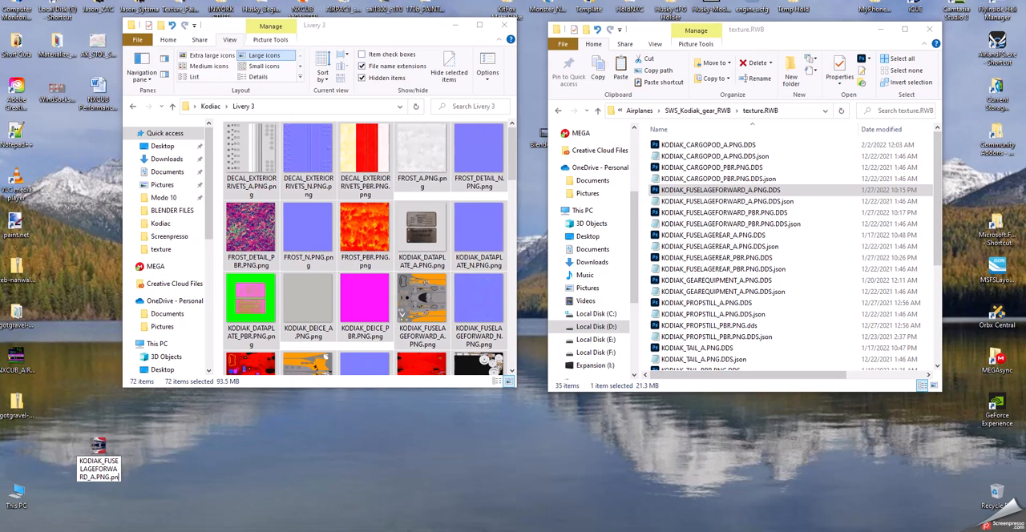
pyautogui.press('Return')
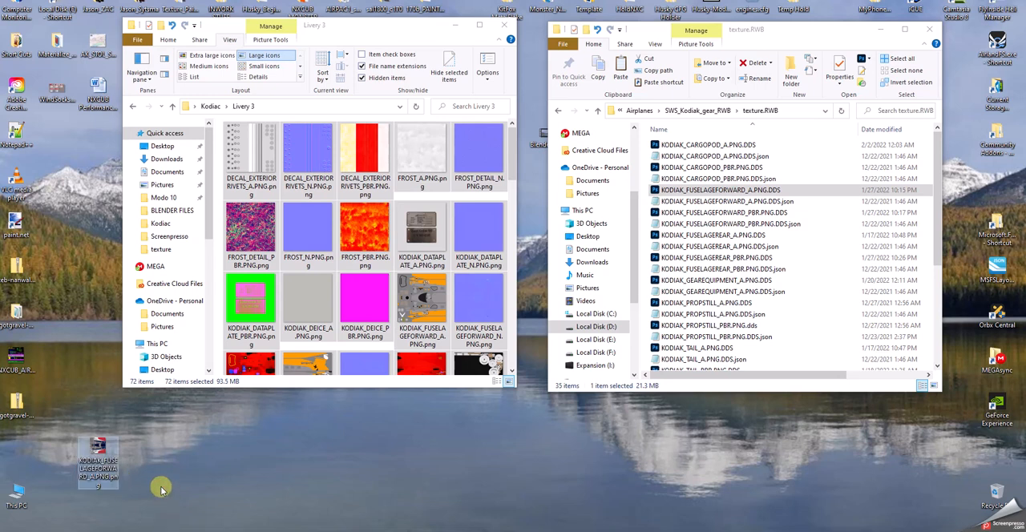
# Copy the renamed fuselage PNG into the Livery 3 folder, replacing the existing file, and close the texture.RWB window.
pyautogui.moveTo(98, 461); pyautogui.dragTo(437, 303)
pyautogui.moveTo(437, 303); pyautogui.dragTo(439, 303, button='right')
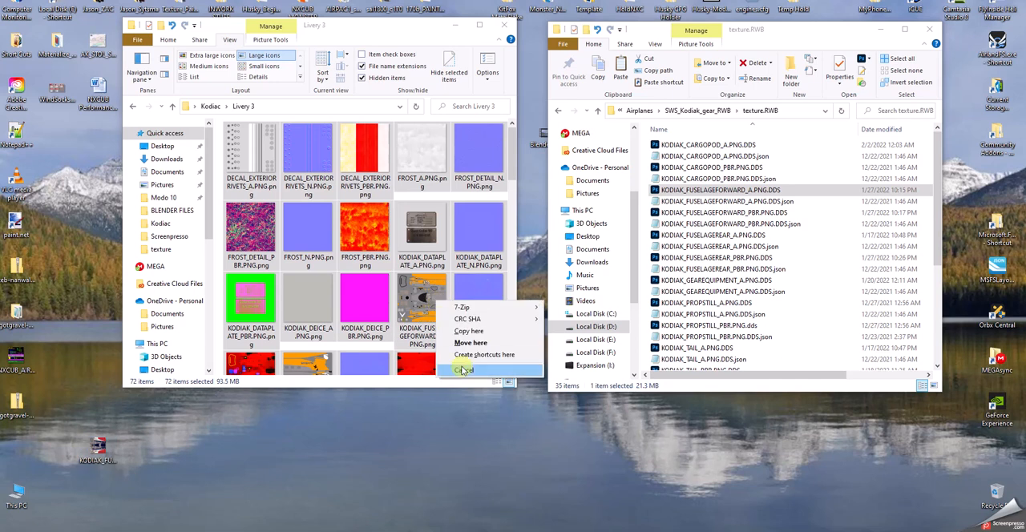
pyautogui.click(476, 331)
pyautogui.click(510, 191)
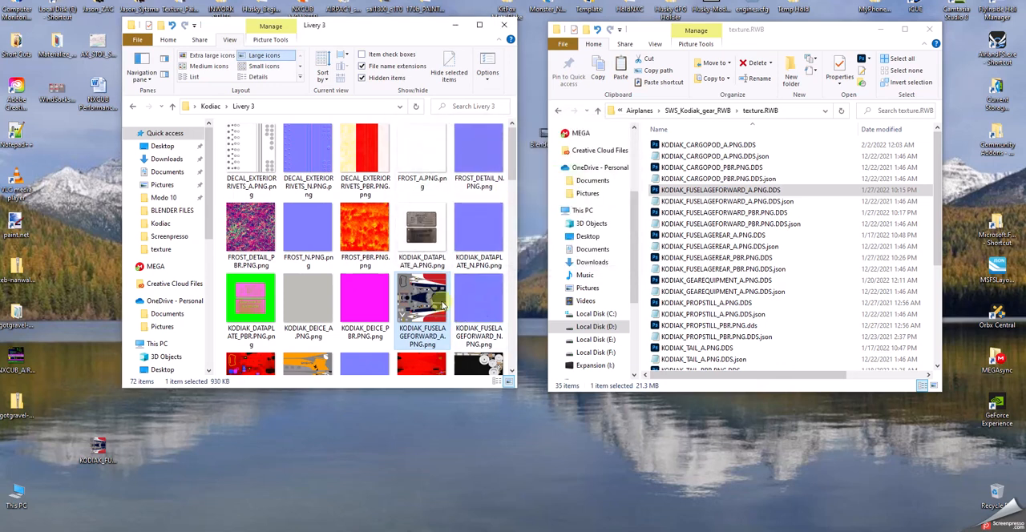
pyautogui.click(930, 30)
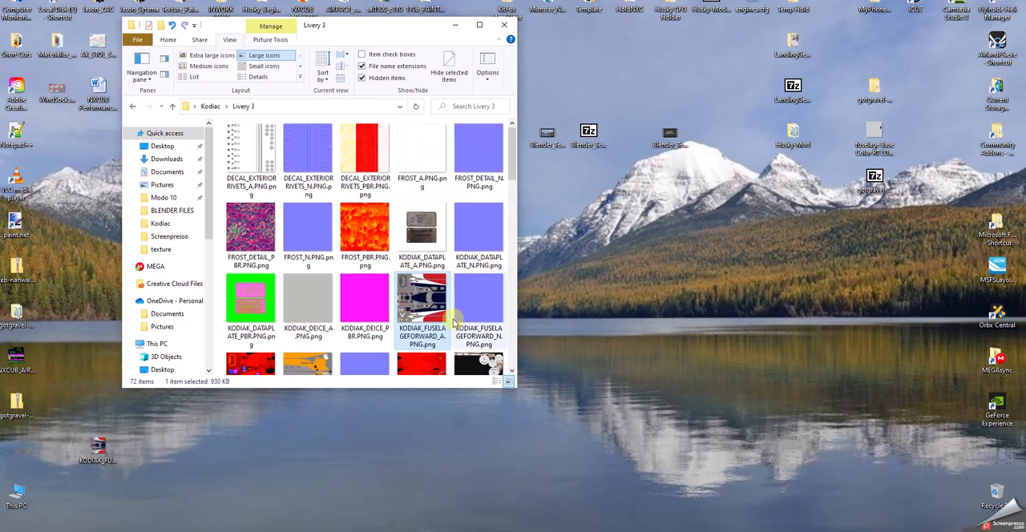
# Reopen Community Addons and go to the Airplanes folder under Aircraft_Liveries, Kodiac, sws-aircraft-kodiak-RWB and SimObjects.
pyautogui.moveTo(424, 296)
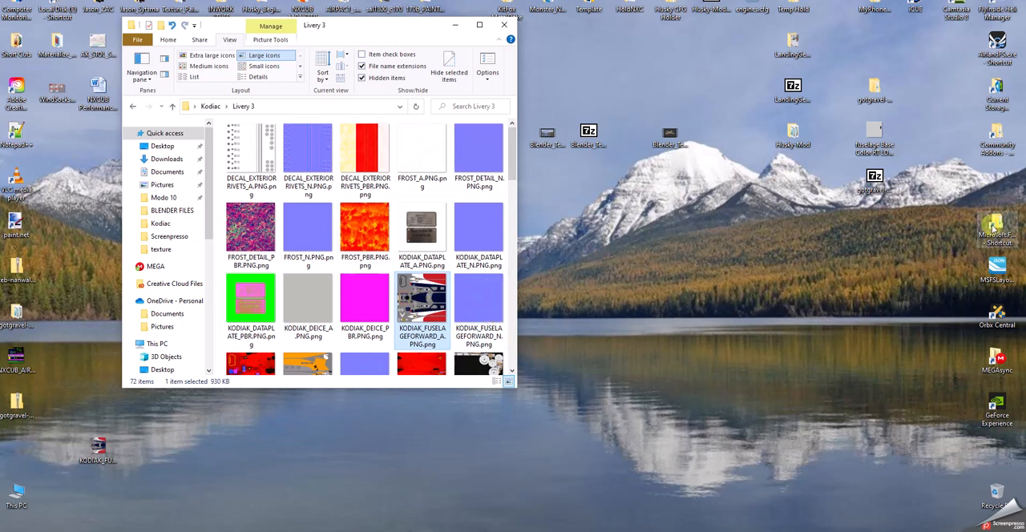
pyautogui.doubleClick(998, 143)
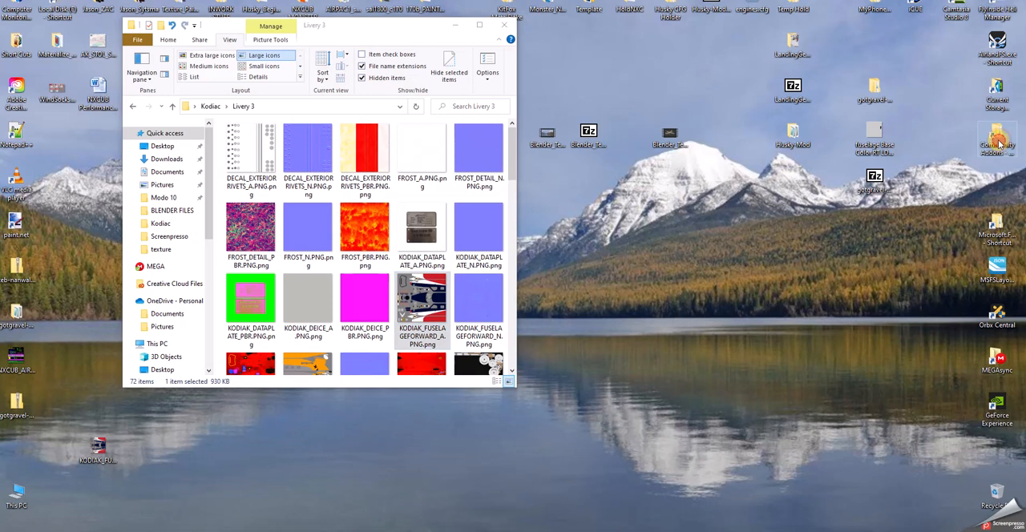
pyautogui.doubleClick(703, 159)
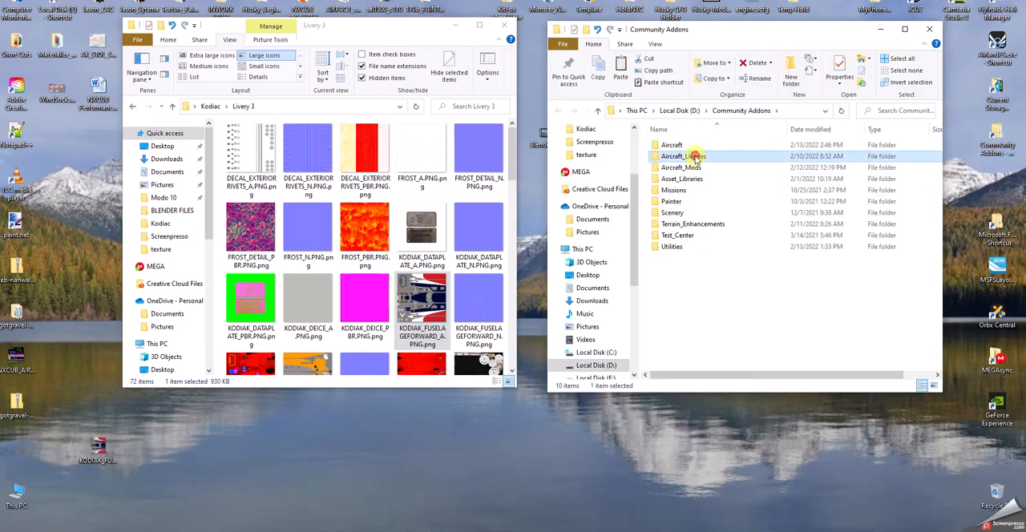
pyautogui.scroll(-3, 703, 313)
pyautogui.scroll(-7, 703, 313)
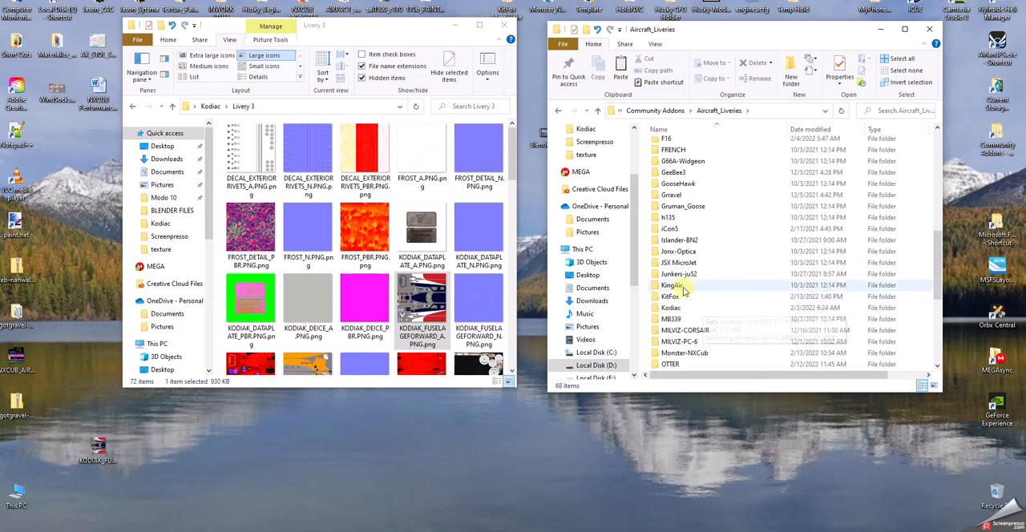
pyautogui.doubleClick(671, 308)
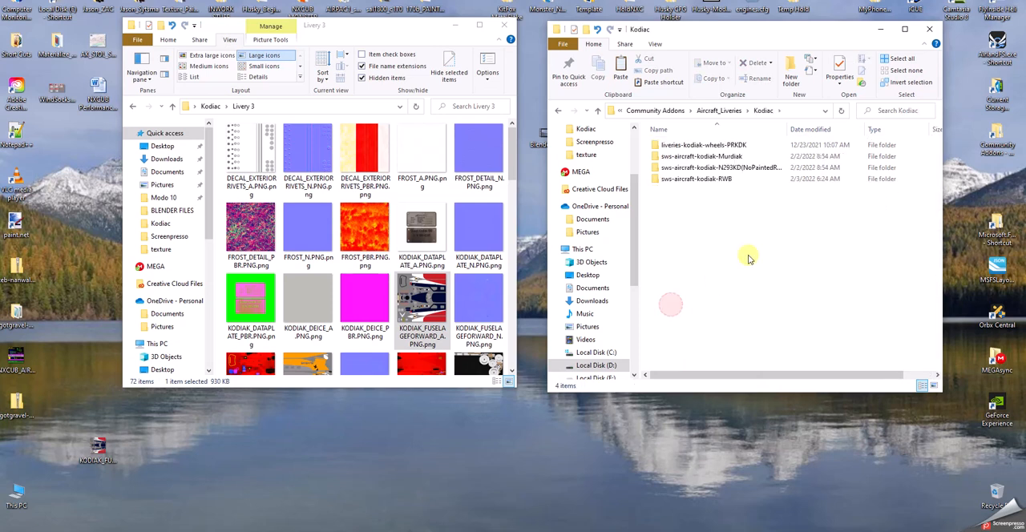
pyautogui.doubleClick(714, 179)
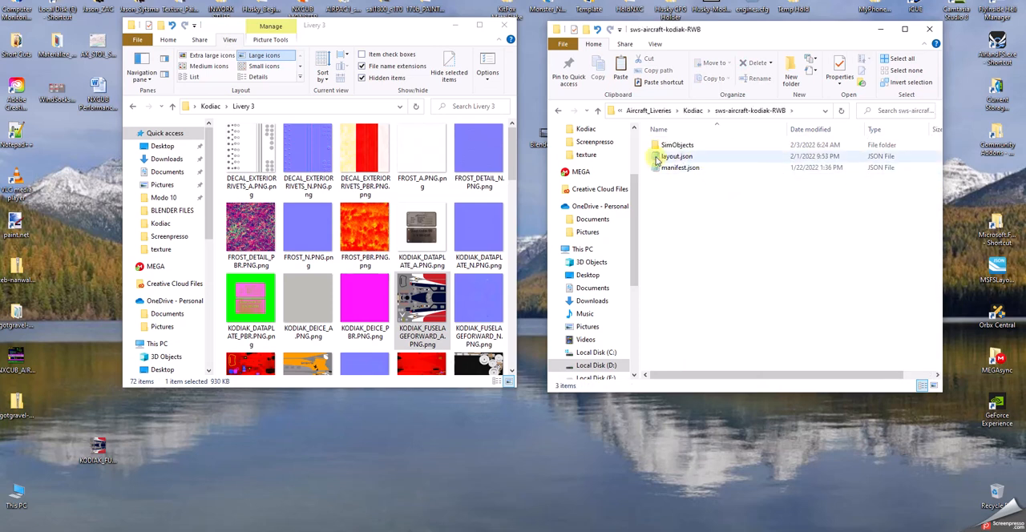
pyautogui.doubleClick(676, 145)
pyautogui.doubleClick(679, 146)
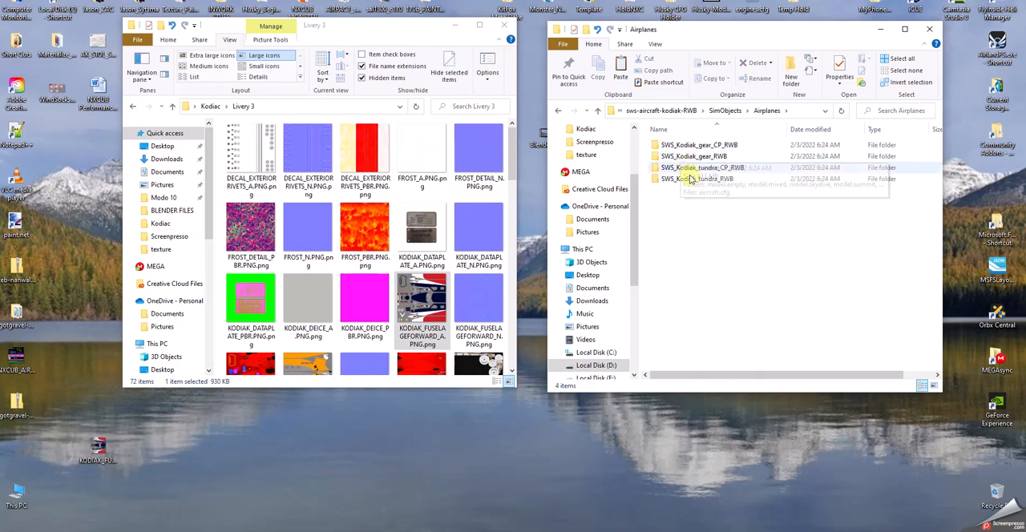
# Examine the SWS_Kodiak_tundra_RWB folder and the texture.RWB folder of SWS_Kodiak_gear_CP_RWB, and return to Airplanes.
pyautogui.click(689, 181)
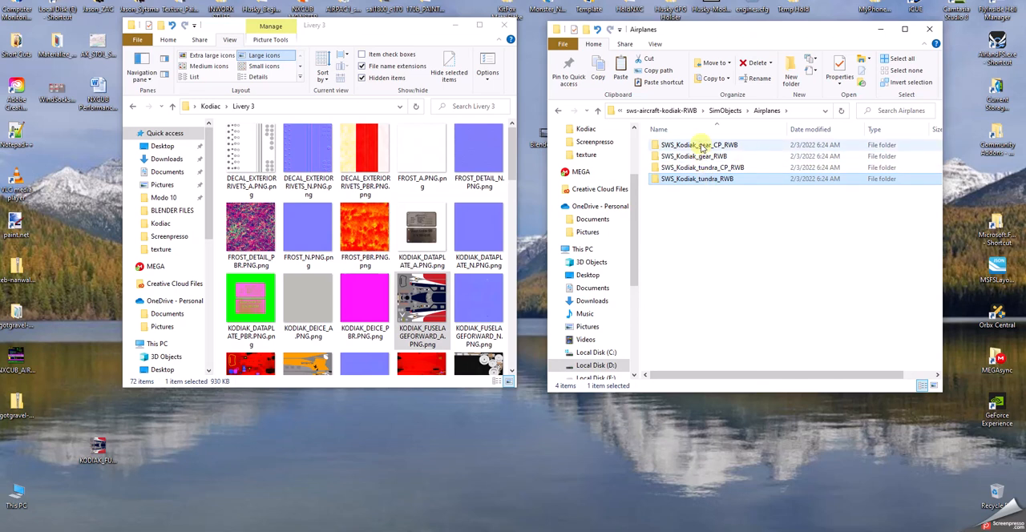
pyautogui.doubleClick(712, 180)
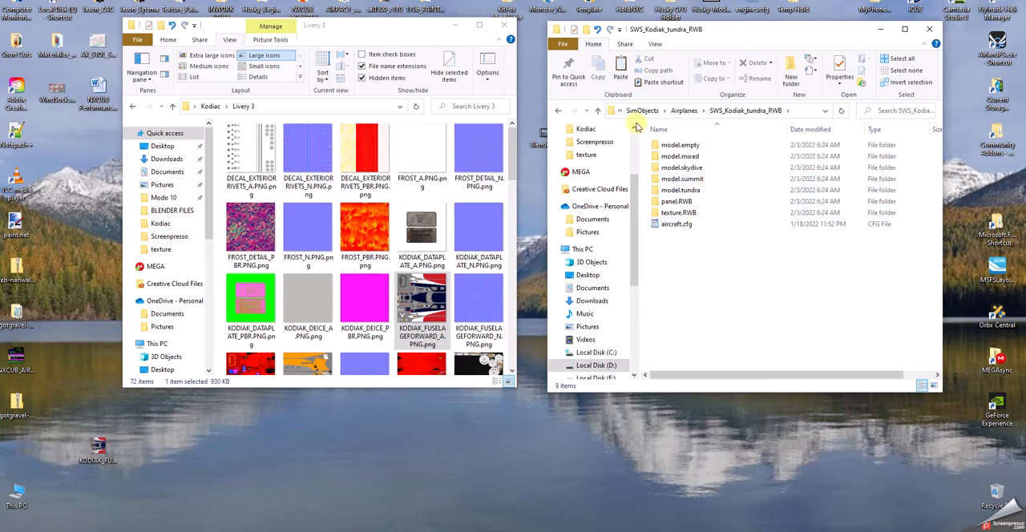
pyautogui.click(597, 113)
pyautogui.doubleClick(685, 145)
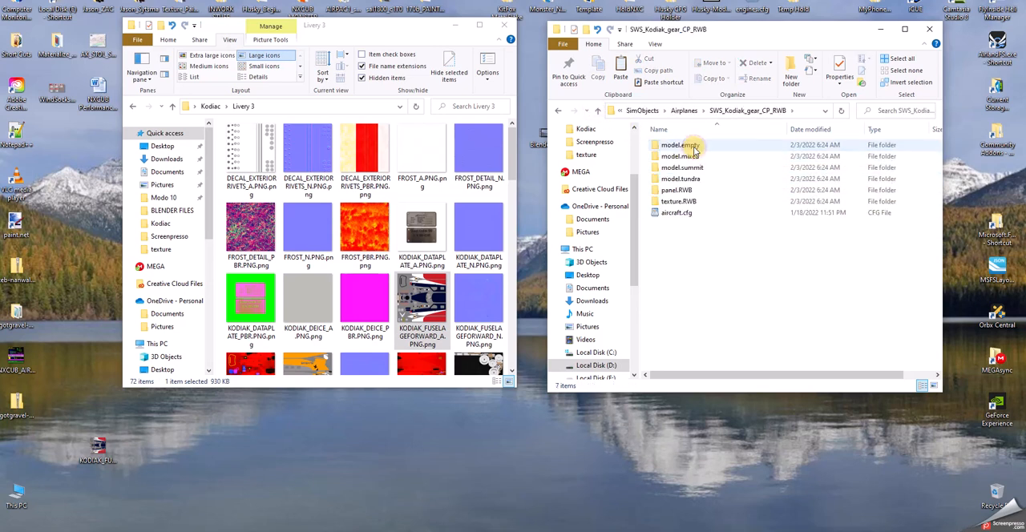
pyautogui.doubleClick(678, 201)
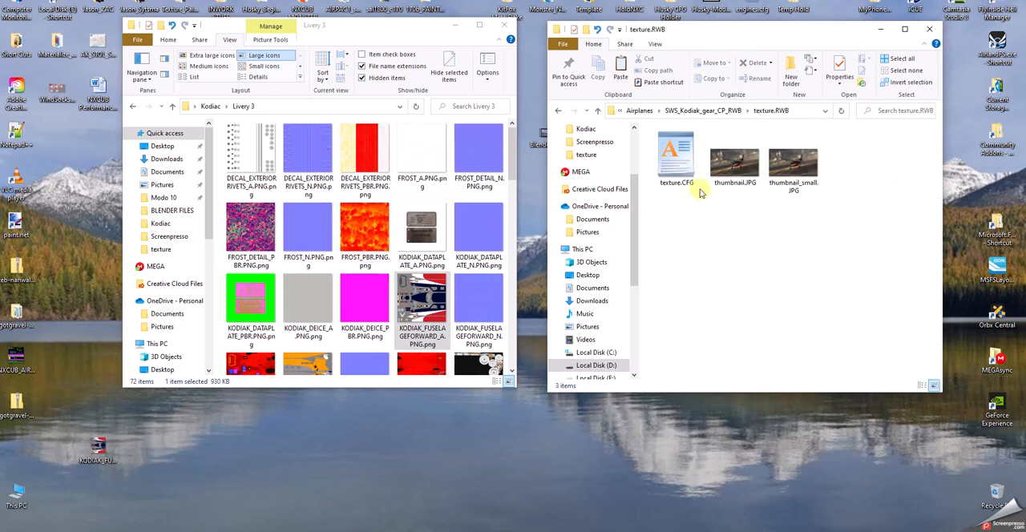
pyautogui.click(598, 113)
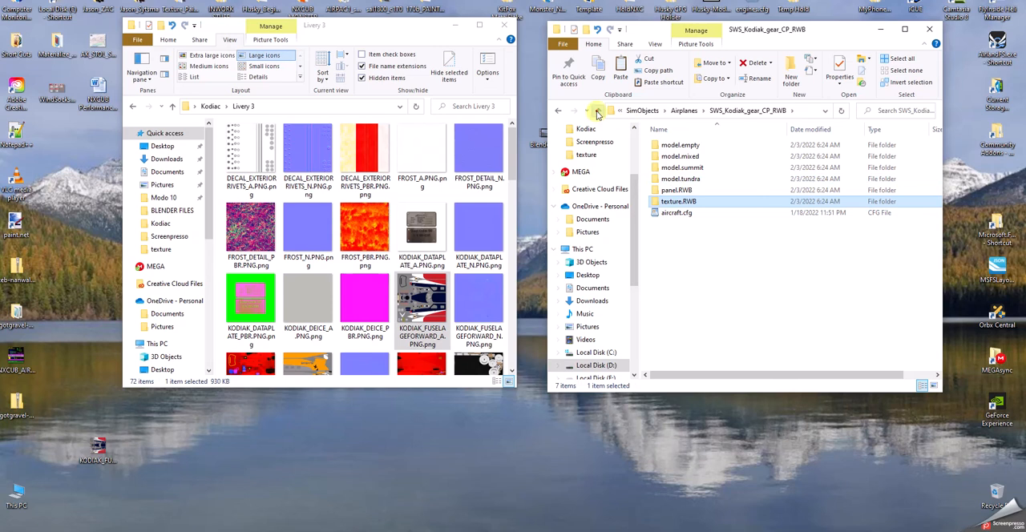
pyautogui.click(597, 113)
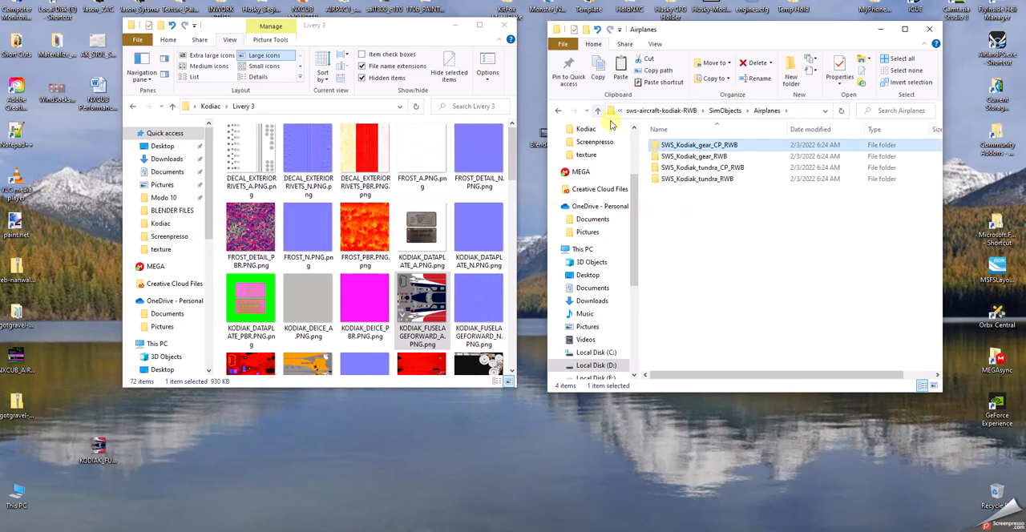
# Open the texture.RWB folder of SWS_Kodiak_gear_RWB and display its files as large icons.
pyautogui.click(689, 157)
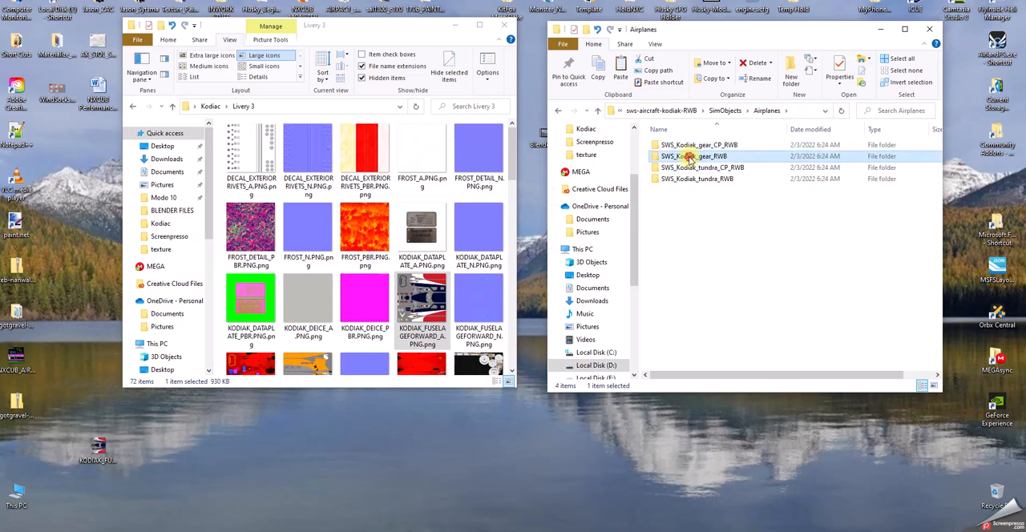
pyautogui.doubleClick(689, 157)
pyautogui.doubleClick(682, 214)
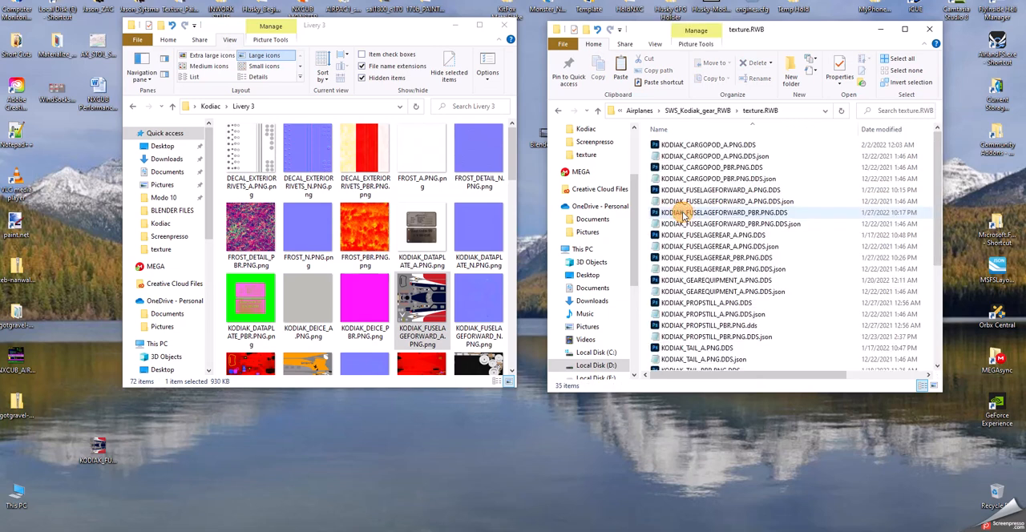
pyautogui.click(654, 44)
pyautogui.click(690, 59)
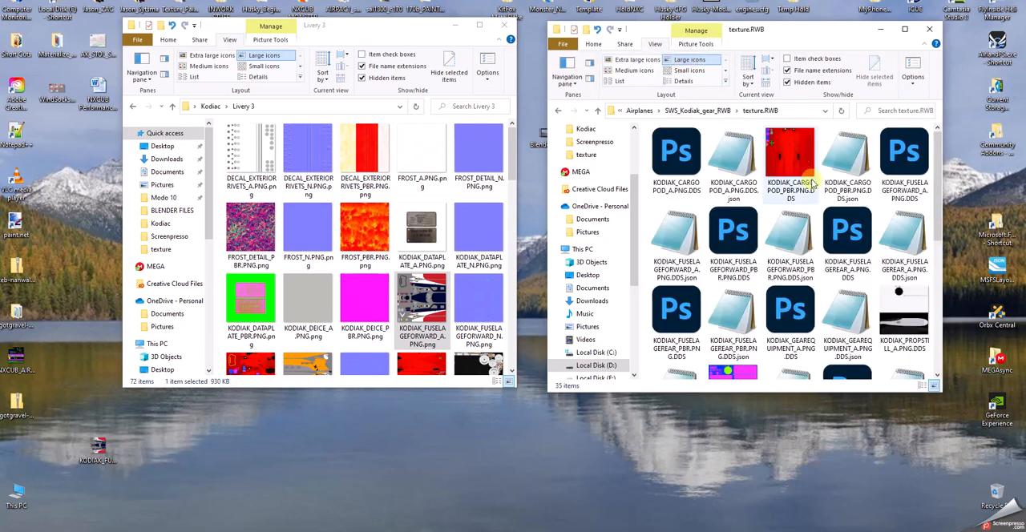
# Open KODIAK_FUSELAGEFORWARD_A.PNG.DDS from texture.RWB in Photoshop without separate mip-map layers, and move the Photoshop window clear of the Livery 3 folder.
pyautogui.moveTo(936, 168); pyautogui.dragTo(958, 170)
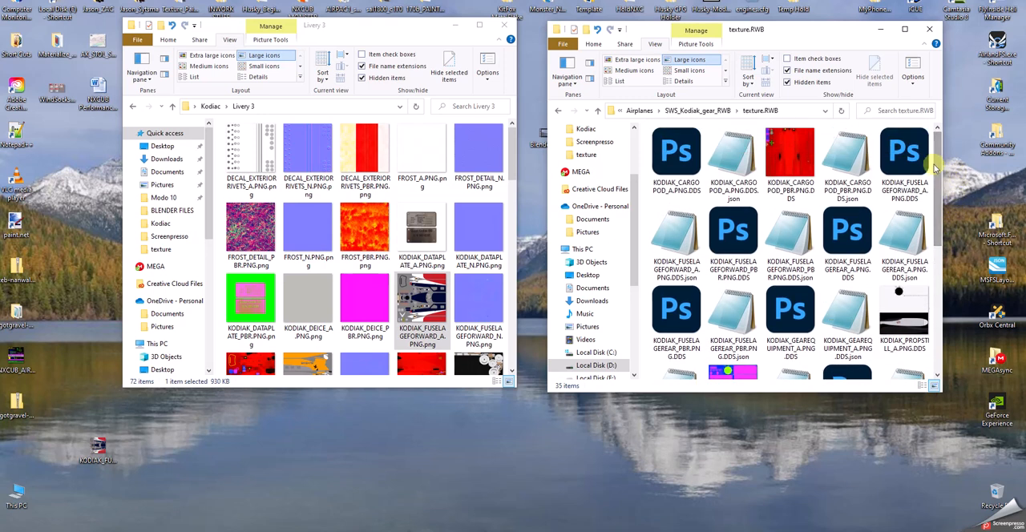
pyautogui.click(897, 166)
pyautogui.doubleClick(906, 163)
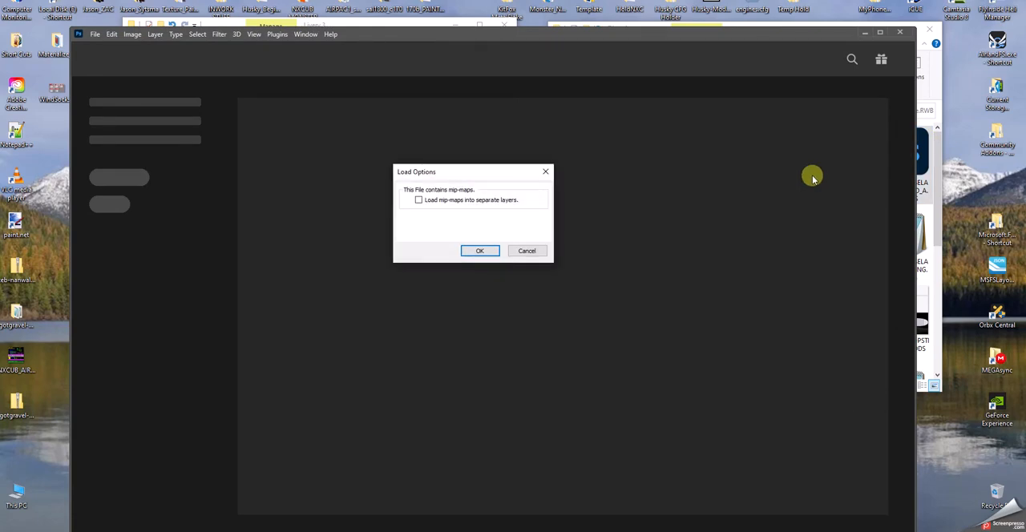
pyautogui.click(481, 251)
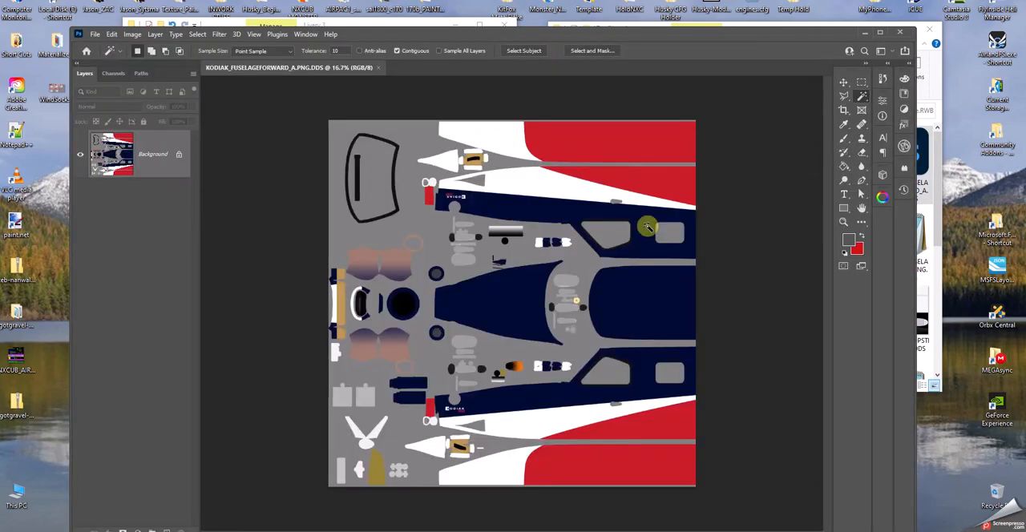
pyautogui.moveTo(698, 34); pyautogui.dragTo(973, 308)
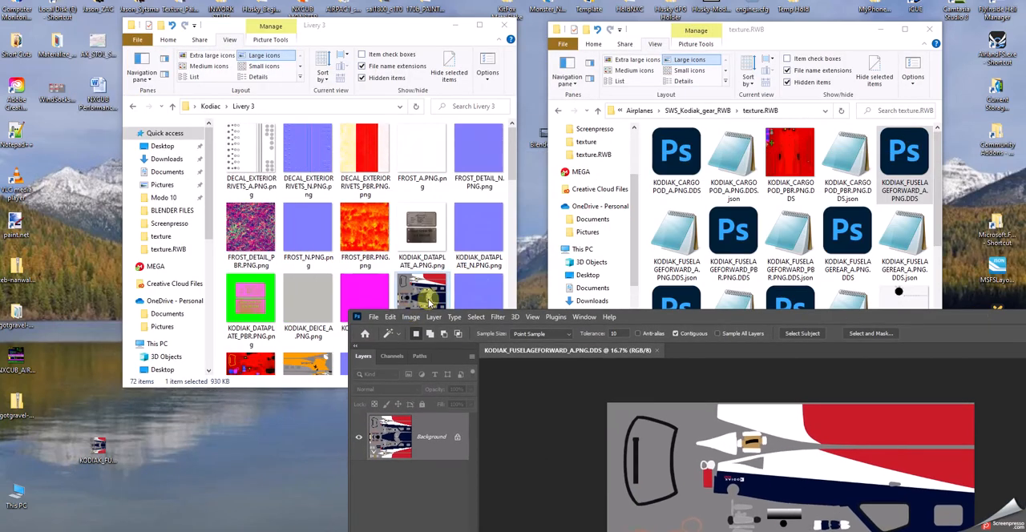
# Open KODIAK_FUSELAGEFORWARD_A.PNG.png from Livery 3 in Adobe Photoshop 2022 and paint a small looping brush stroke on the navy fuselage area.
pyautogui.rightClick(427, 296)
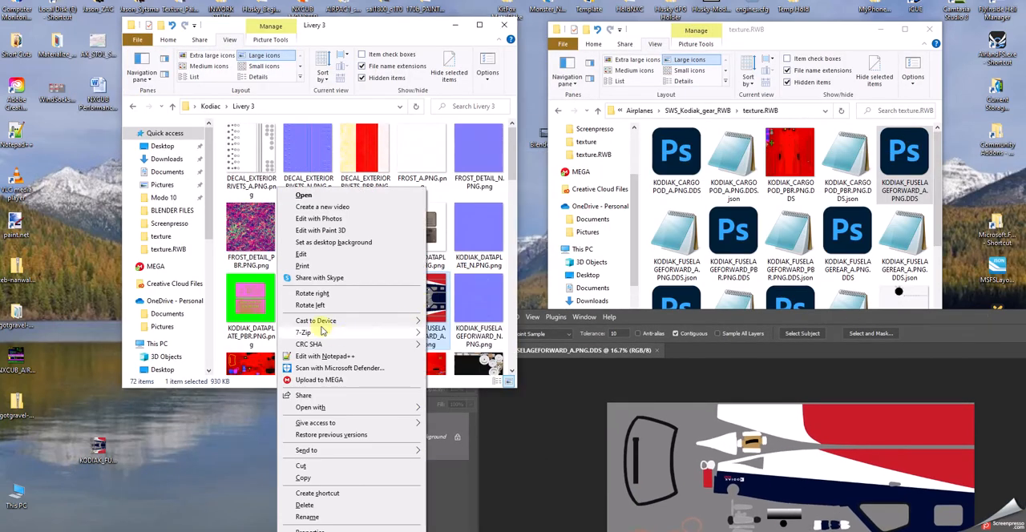
pyautogui.moveTo(300, 408)
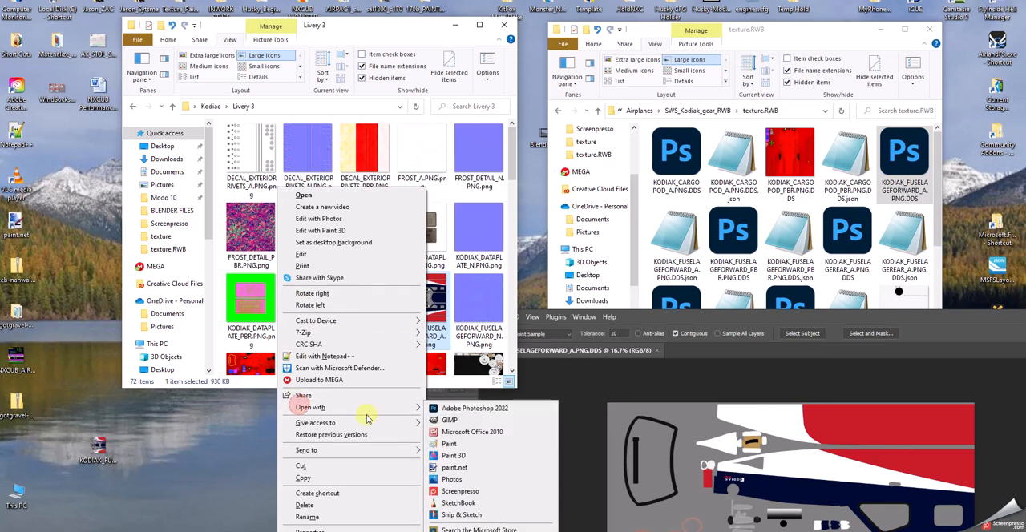
pyautogui.click(473, 401)
pyautogui.moveTo(787, 321); pyautogui.dragTo(549, 29)
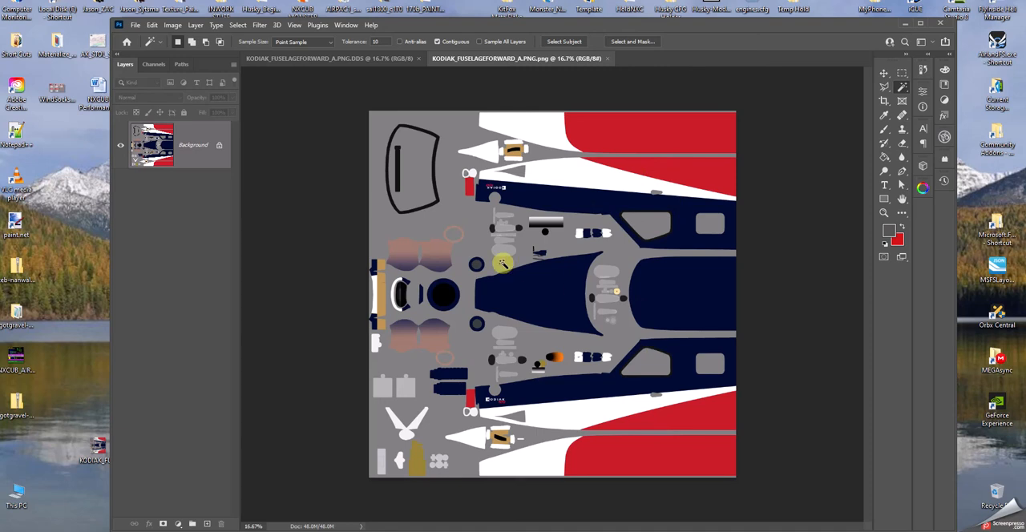
pyautogui.click(885, 130)
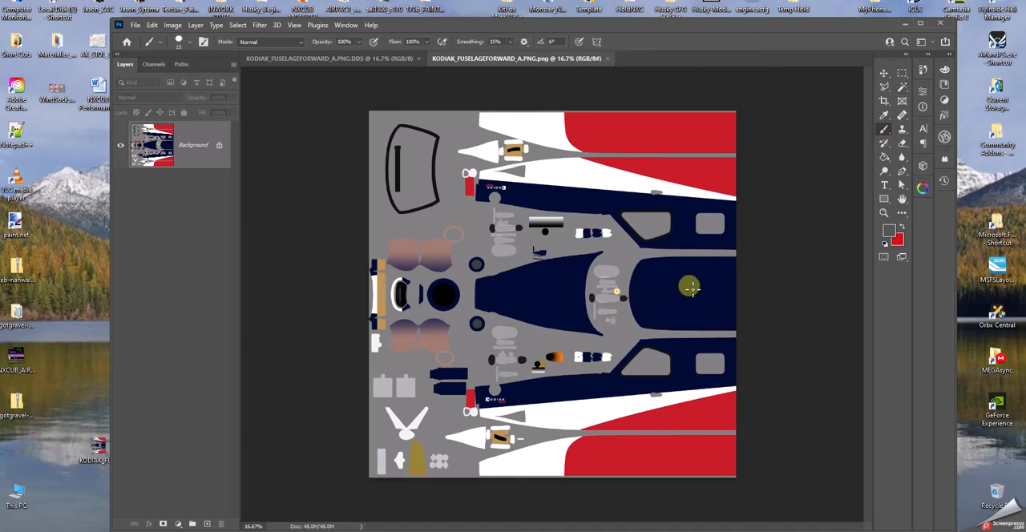
pyautogui.moveTo(691, 295); pyautogui.dragTo(661, 287)
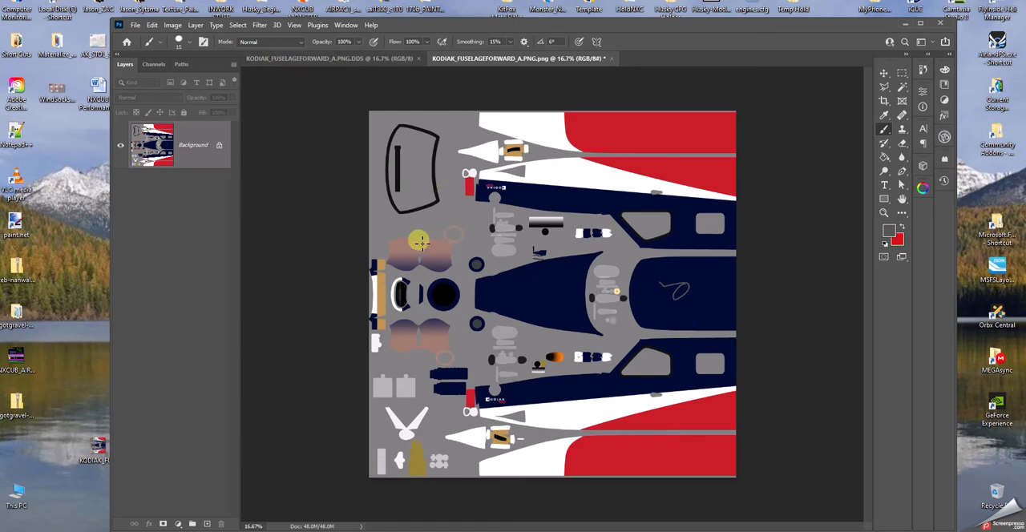
# Copy the entire painted PNG image and paste it into the KODIAK_FUSELAGEFORWARD_A.PNG.DDS document as a new layer.
pyautogui.click(237, 27)
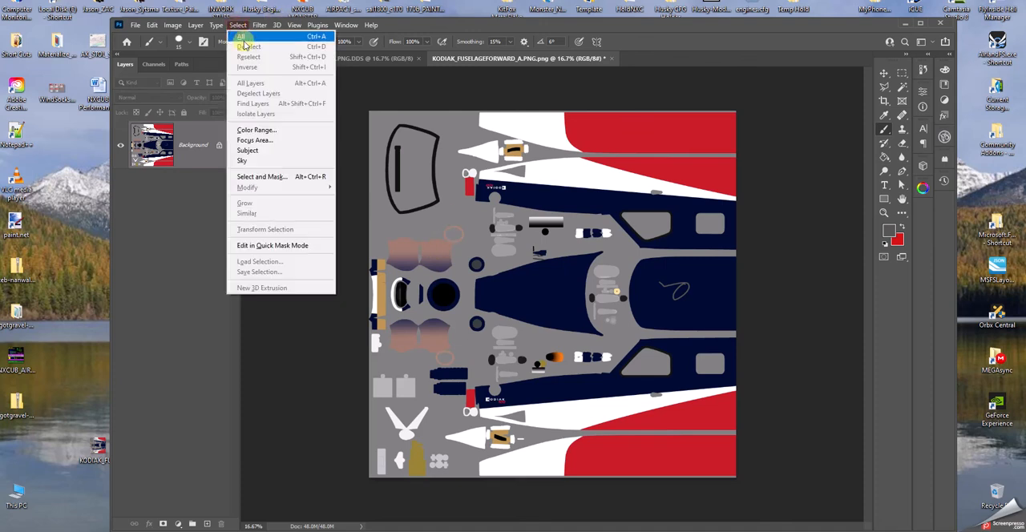
pyautogui.click(240, 34)
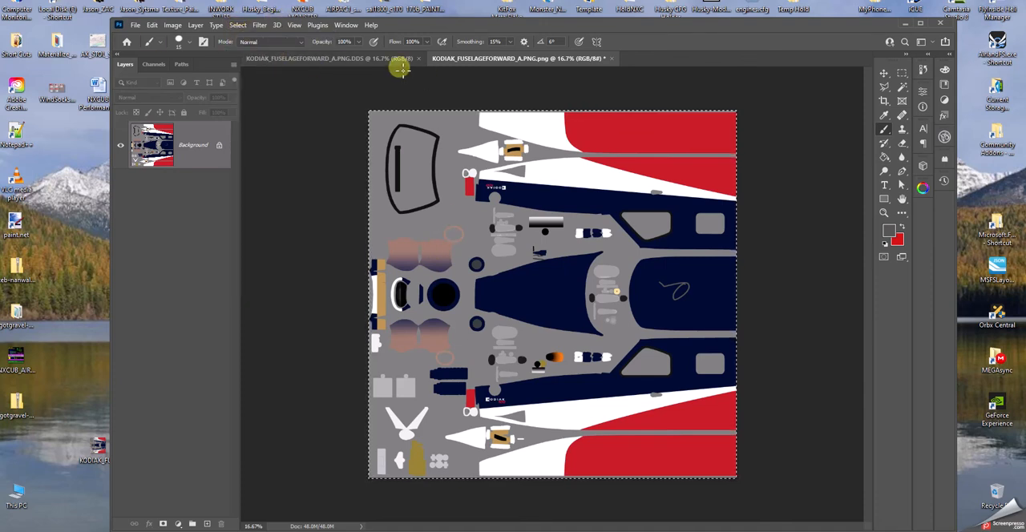
pyautogui.click(151, 25)
pyautogui.click(161, 101)
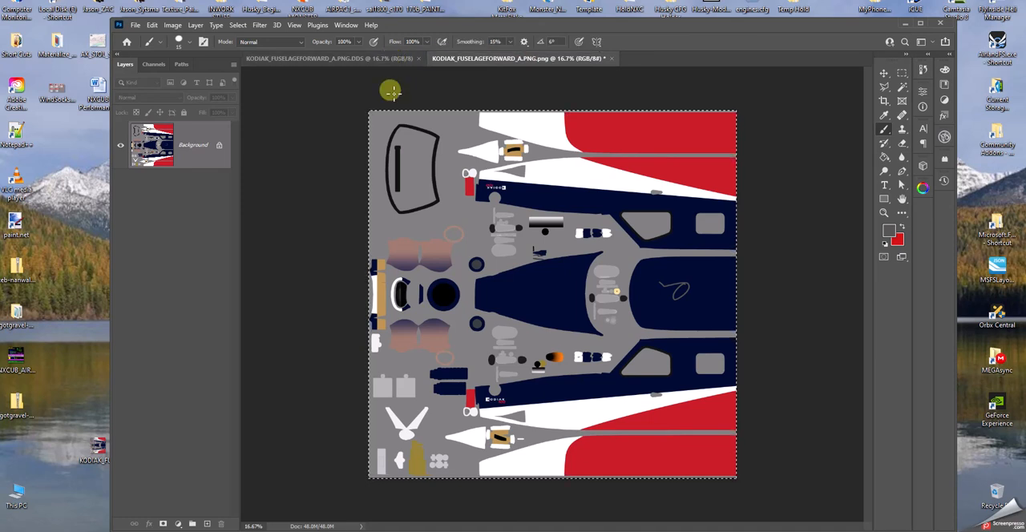
pyautogui.click(343, 56)
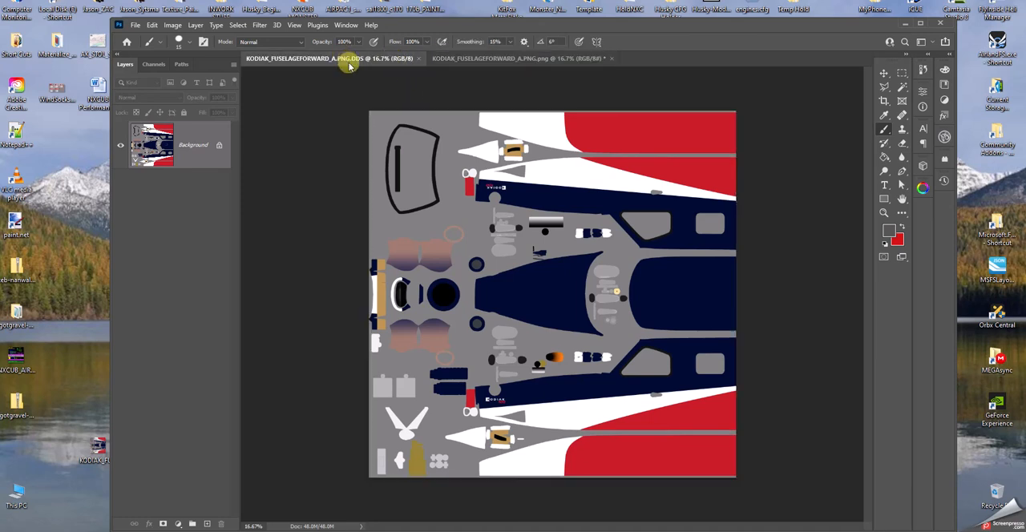
pyautogui.click(152, 25)
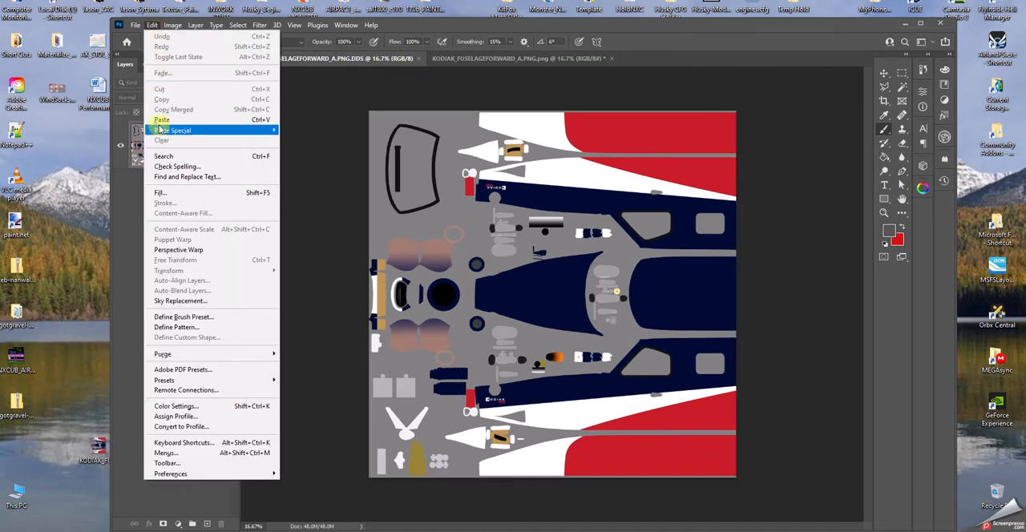
pyautogui.moveTo(161, 131)
pyautogui.click(300, 141)
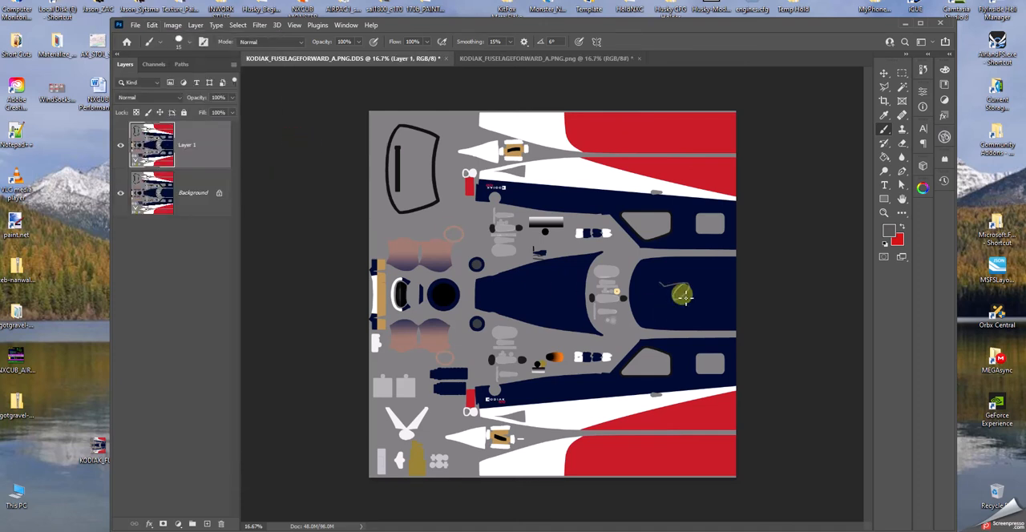
# Delete the original Background layer from the DDS document, keeping only the pasted layer.
pyautogui.rightClick(208, 199)
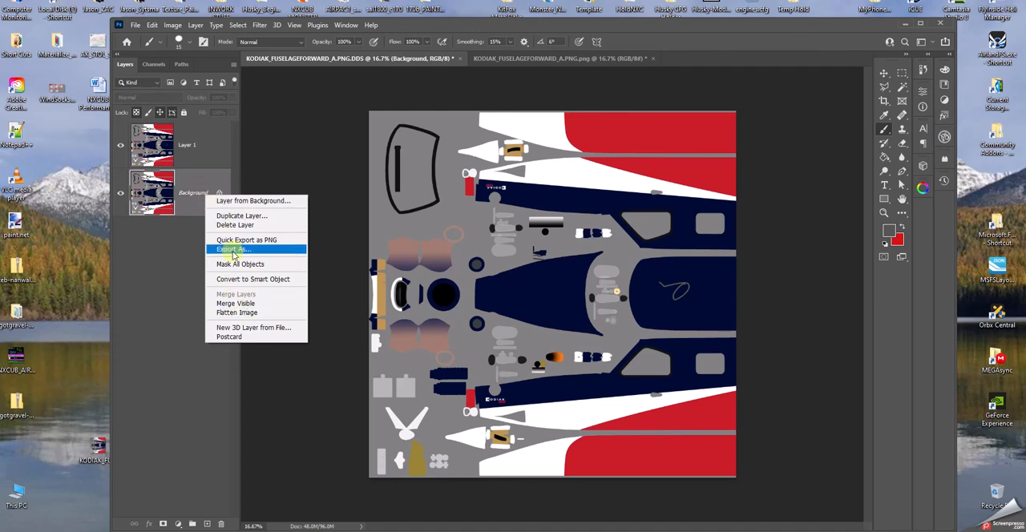
pyautogui.click(235, 226)
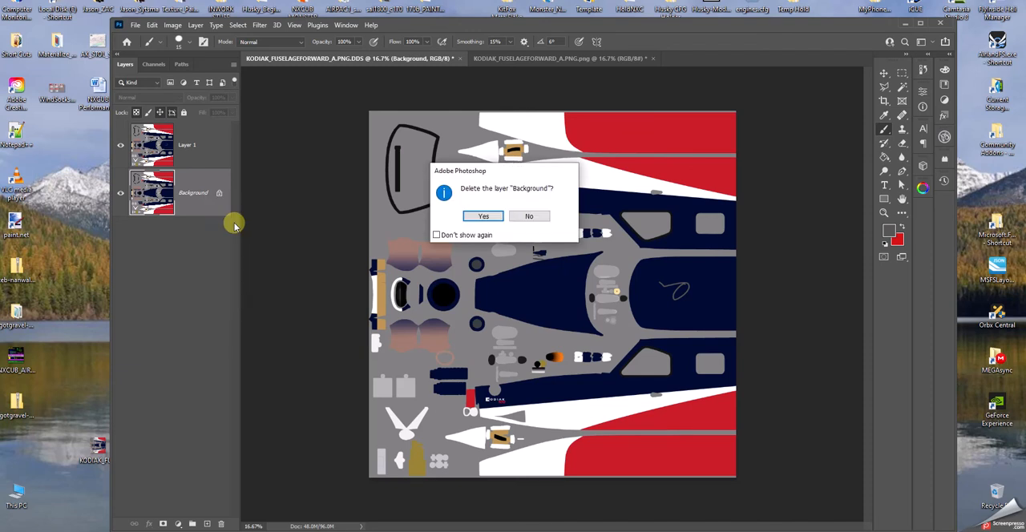
pyautogui.click(484, 216)
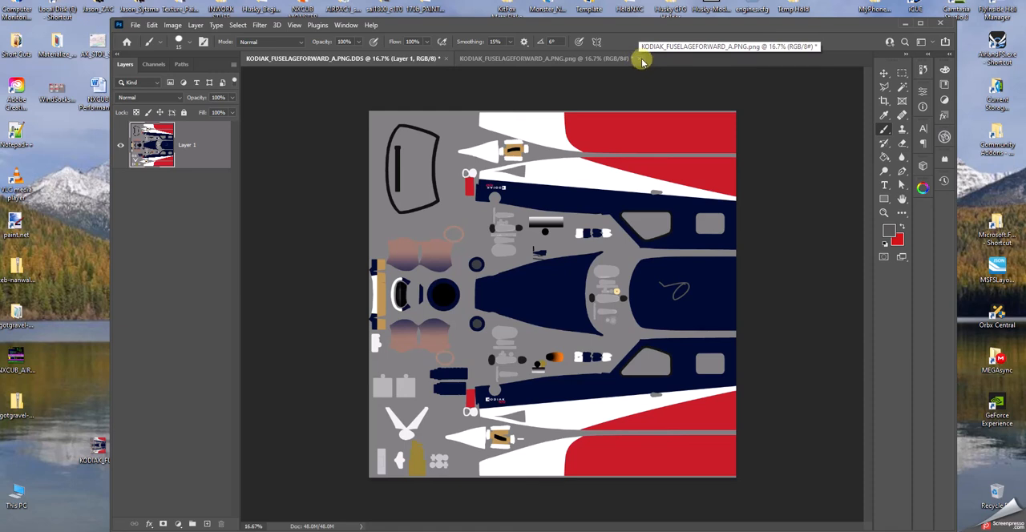
# Close the DDS and PNG fuselage documents without saving changes and exit Photoshop.
pyautogui.click(446, 58)
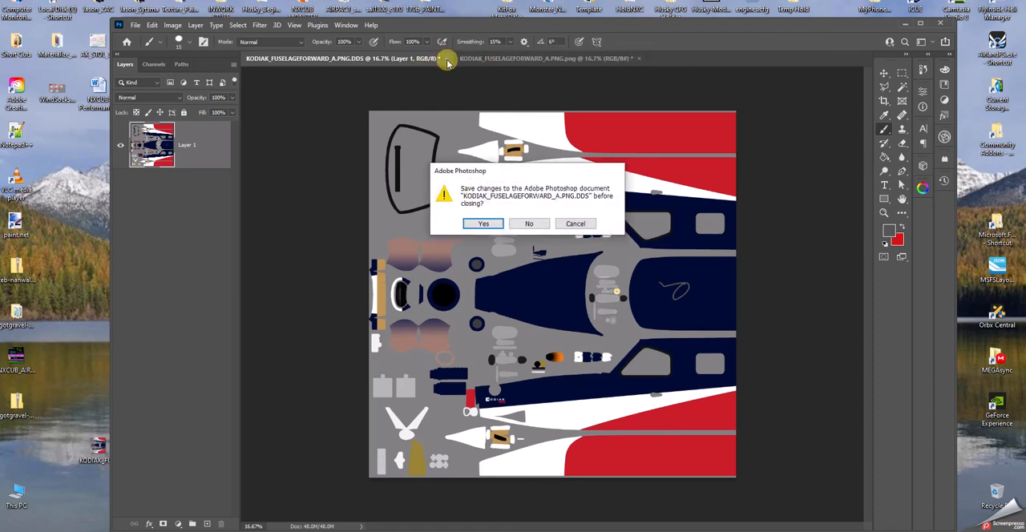
pyautogui.click(530, 223)
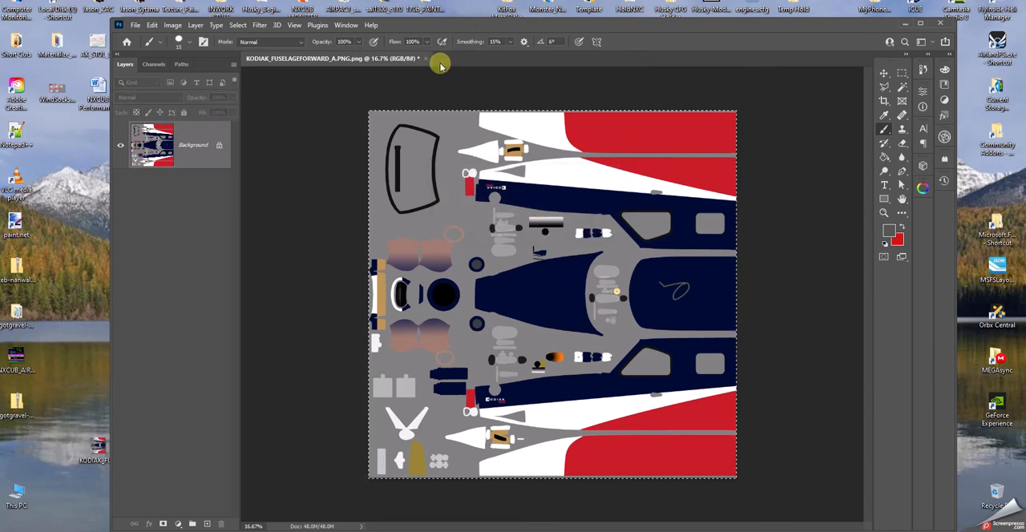
pyautogui.click(425, 59)
pyautogui.click(531, 223)
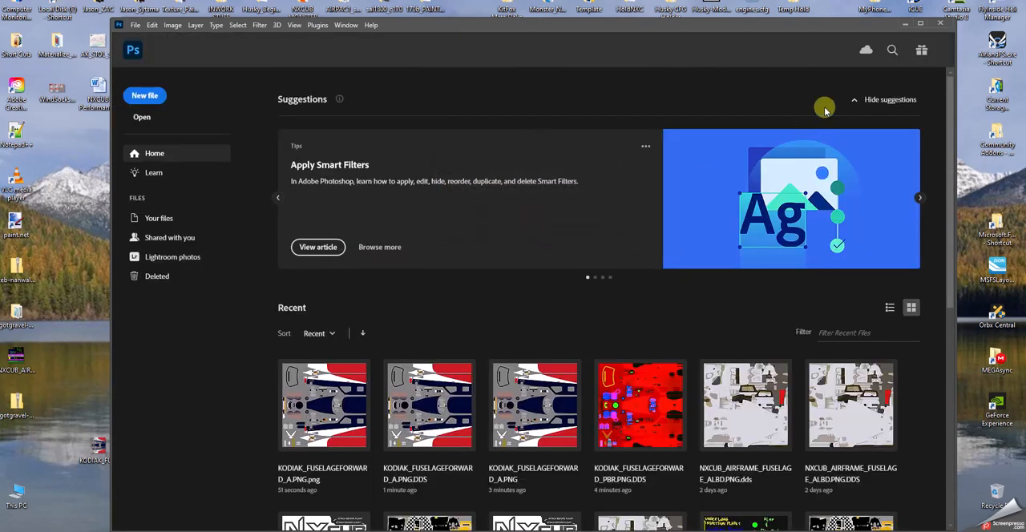
pyautogui.click(941, 24)
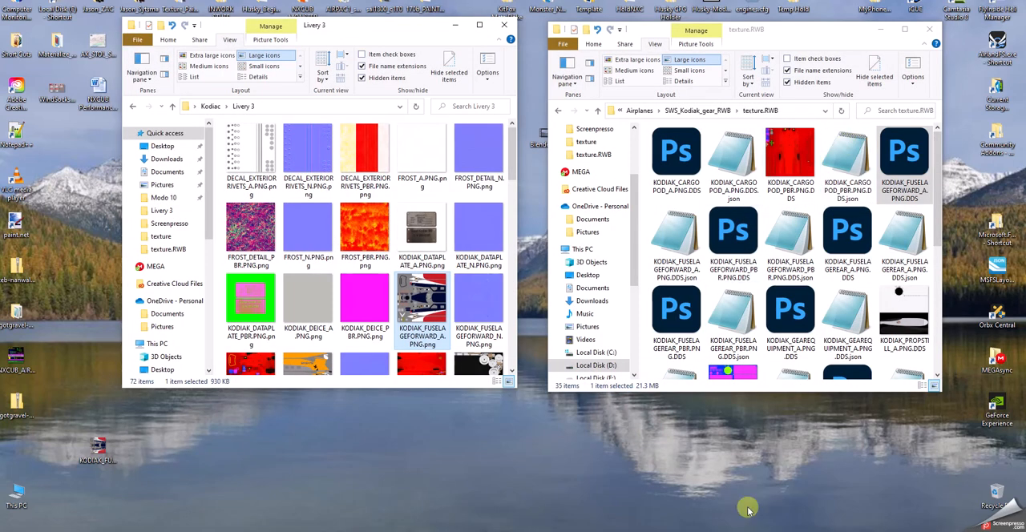
# Close the Livery 3 and texture.RWB windows and look through the contents of the desktop Kodiac folder.
pyautogui.click(503, 26)
pyautogui.click(929, 28)
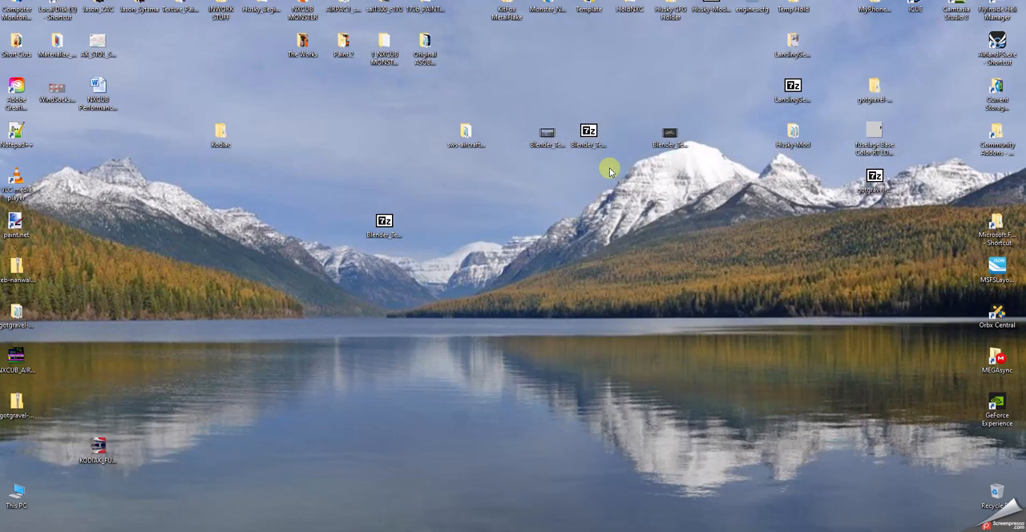
pyautogui.click(221, 135)
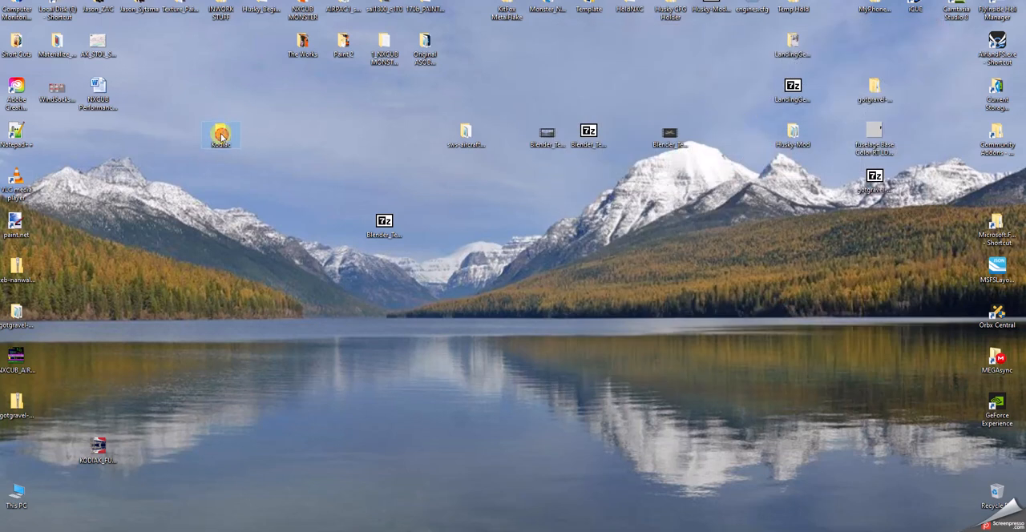
pyautogui.doubleClick(221, 134)
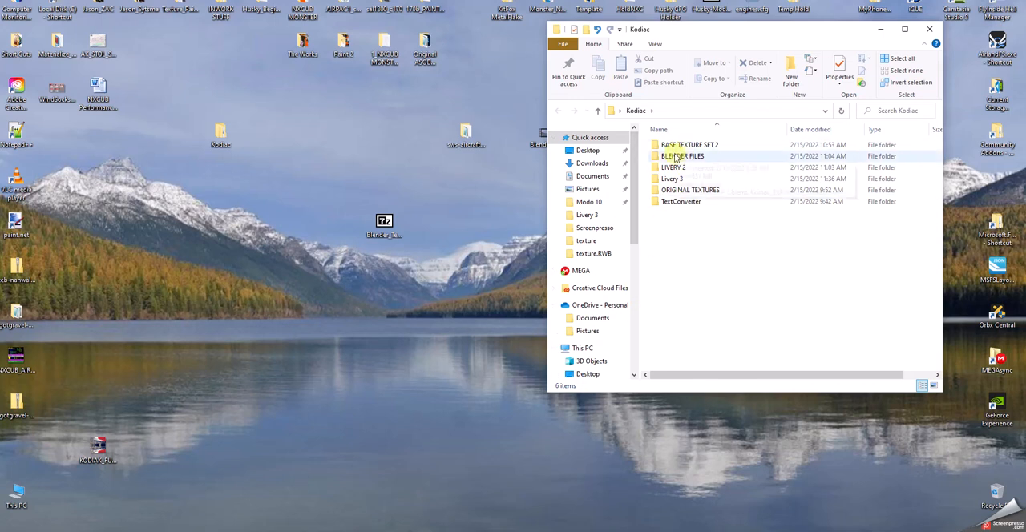
pyautogui.click(929, 31)
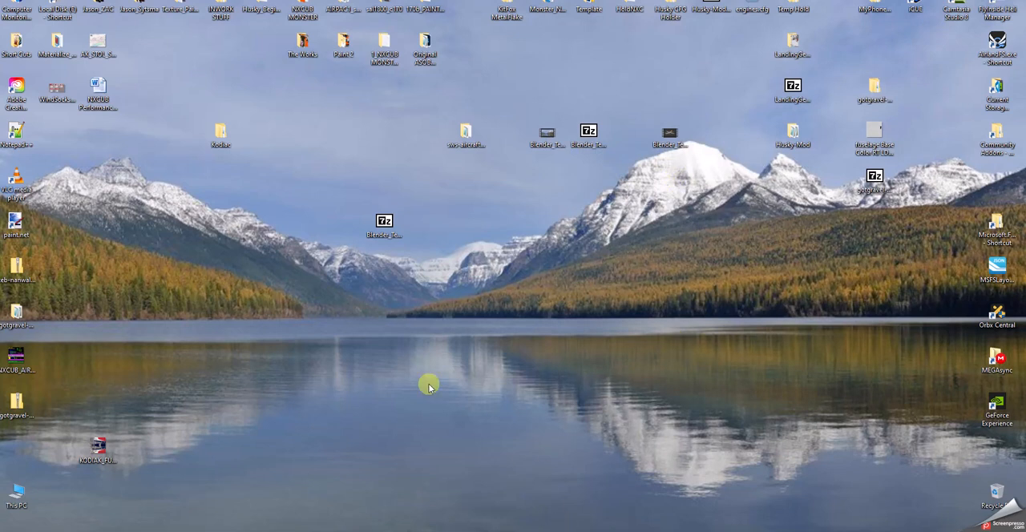
# Examine the Blender files in the Backup folder under Kodiac and BLENDER FILES, and close the window.
pyautogui.doubleClick(220, 138)
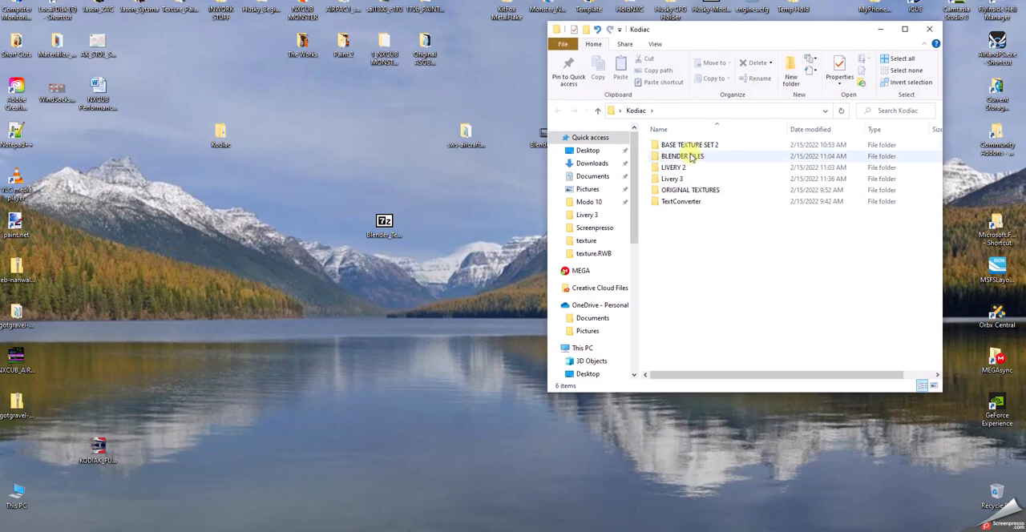
pyautogui.doubleClick(681, 156)
pyautogui.doubleClick(673, 145)
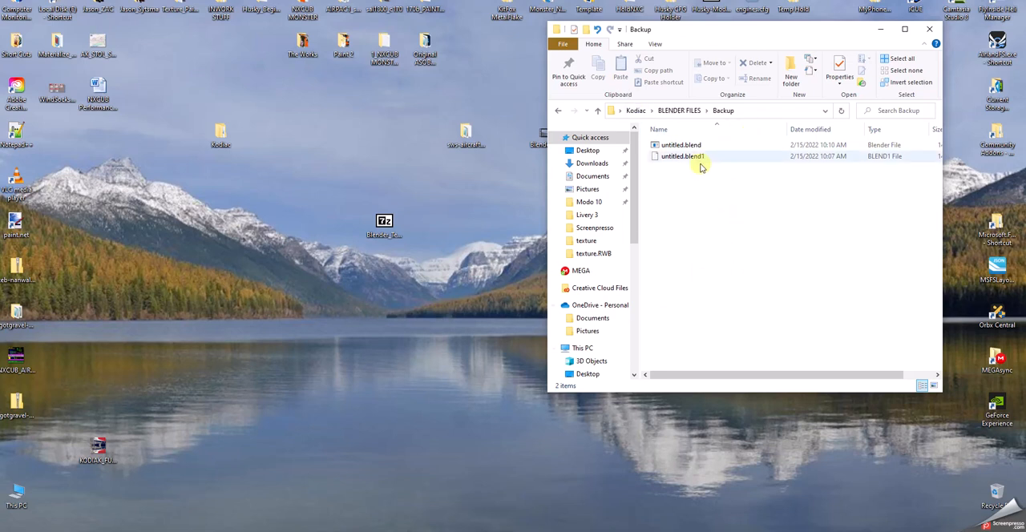
pyautogui.click(930, 31)
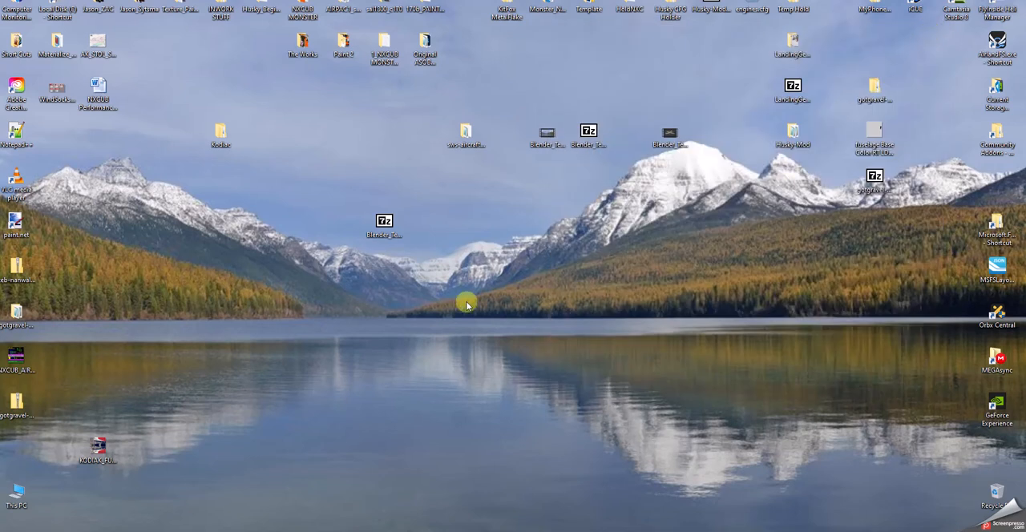